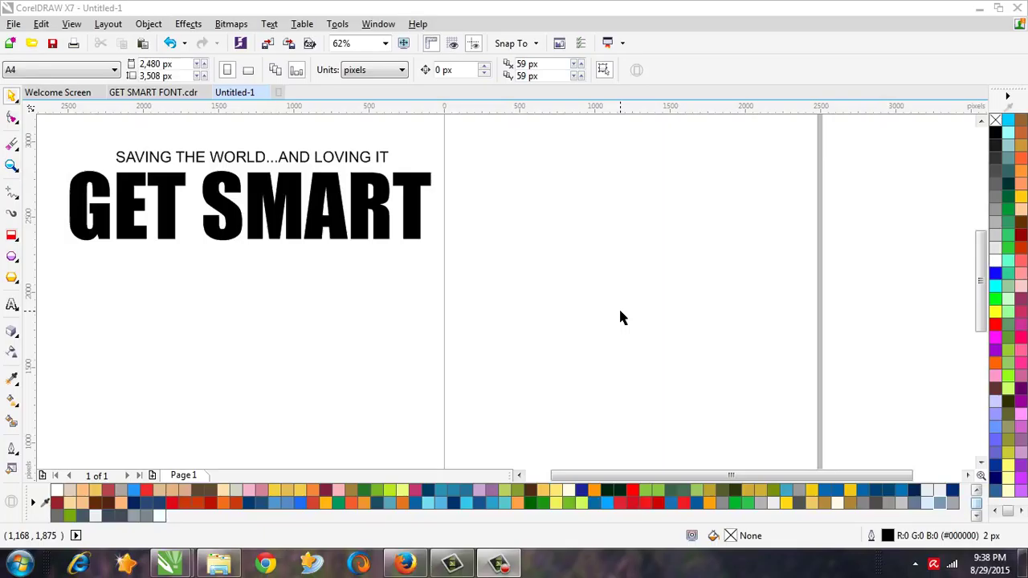
# Duplicate the large GET SMART text onto the empty page area below the original.
pyautogui.click(367, 207)
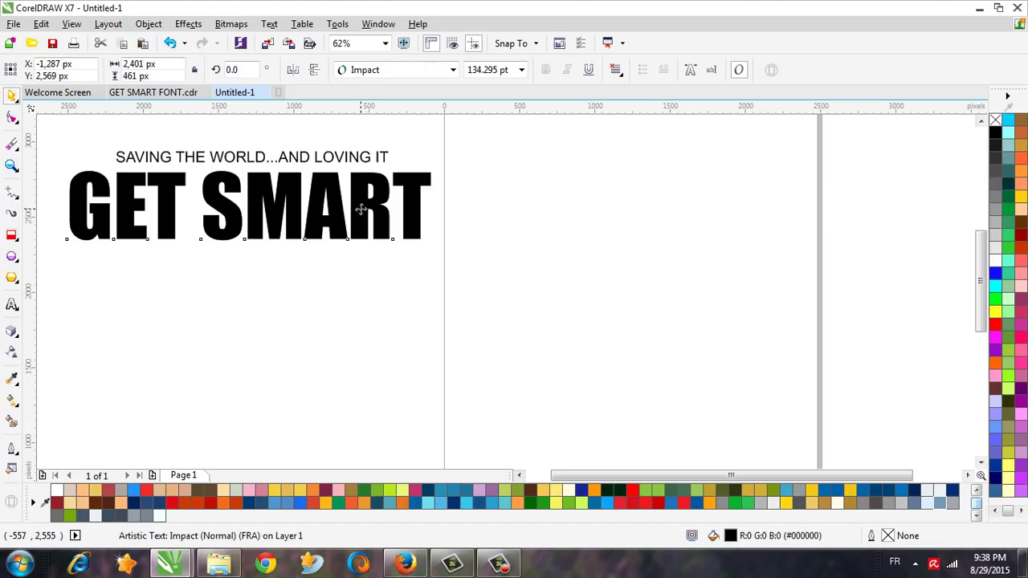
pyautogui.moveTo(362, 208); pyautogui.dragTo(695, 331)
pyautogui.rightClick(696, 330)
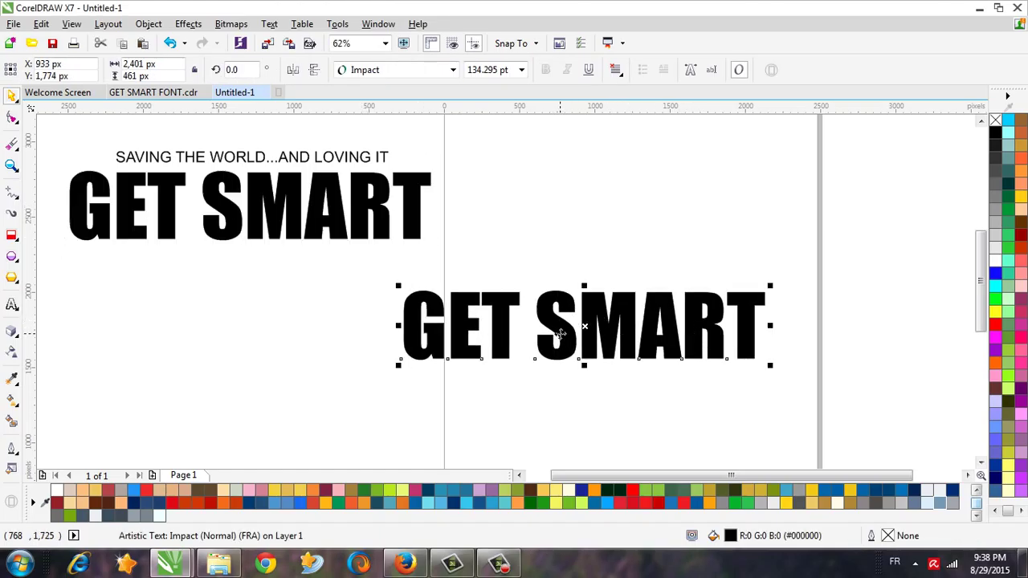
# Move the duplicated text toward the page's edge and delete the word GET so it reads SMART.
pyautogui.moveTo(560, 336); pyautogui.dragTo(401, 300)
pyautogui.doubleClick(523, 309)
pyautogui.press('Delete')
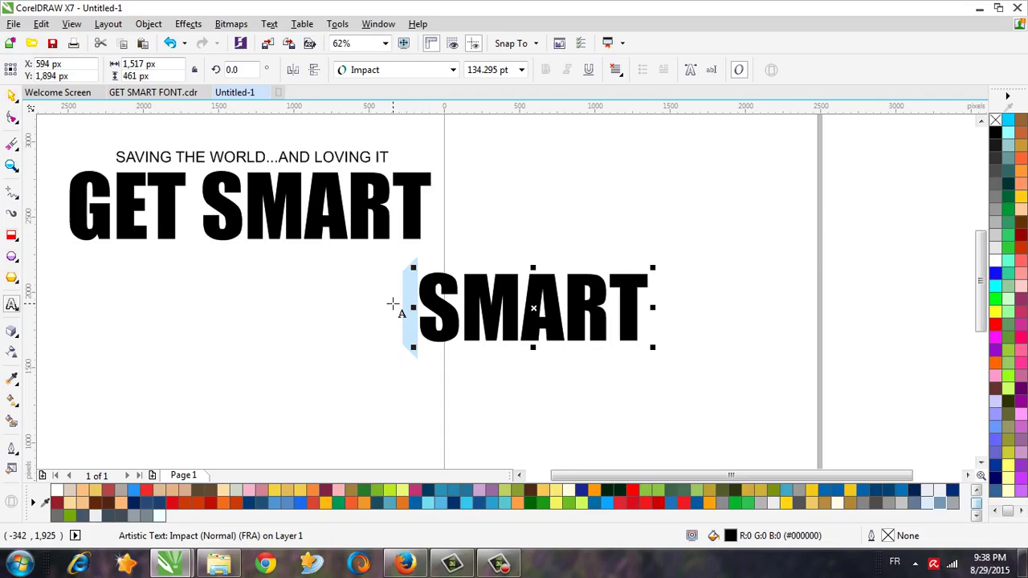
pyautogui.press('Delete')
pyautogui.click(12, 97)
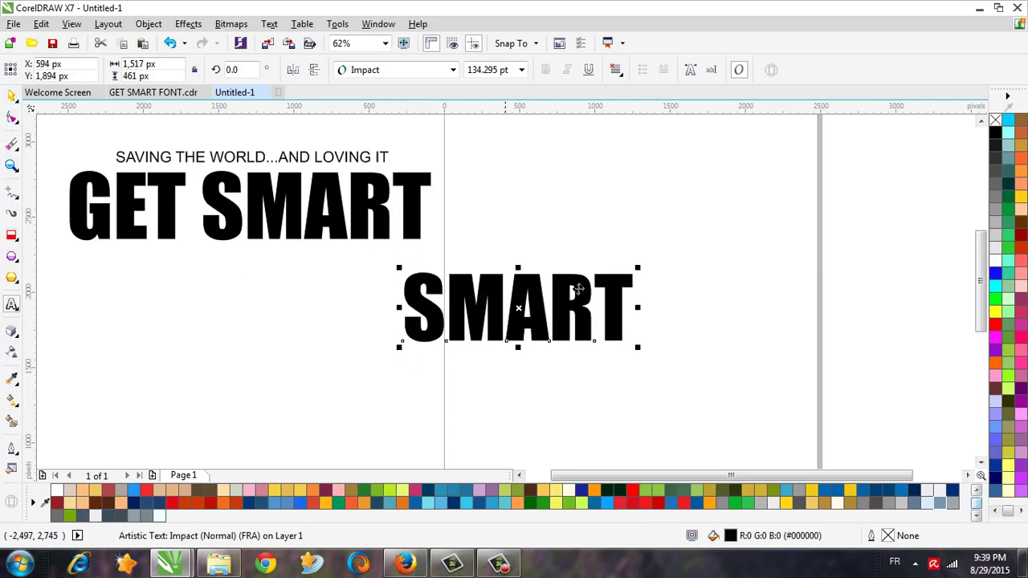
# Enlarge and reposition the SMART text to about 2,297 by 698 px, and convert it to curves.
pyautogui.moveTo(638, 268); pyautogui.dragTo(752, 188)
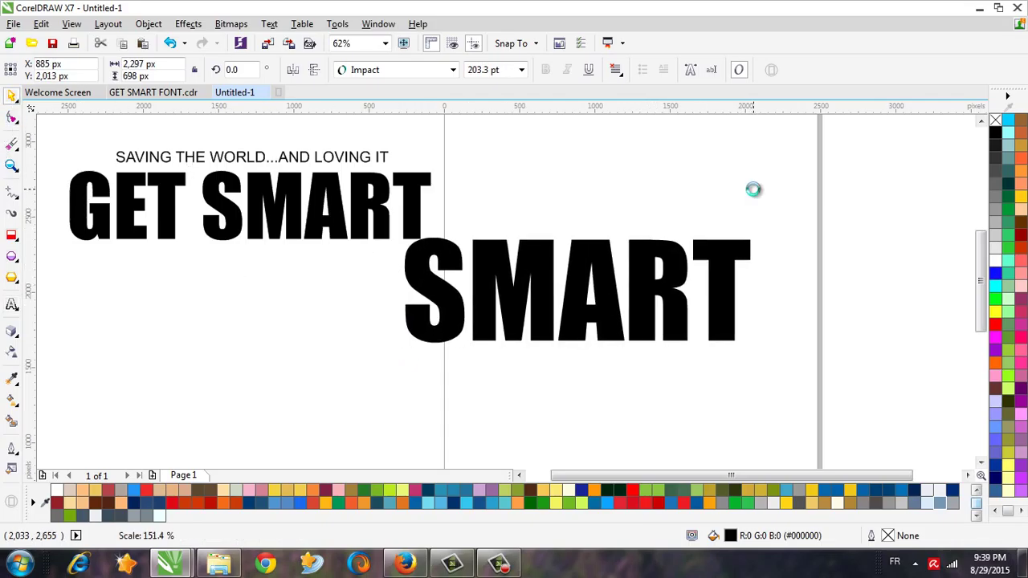
pyautogui.moveTo(650, 287); pyautogui.dragTo(543, 360)
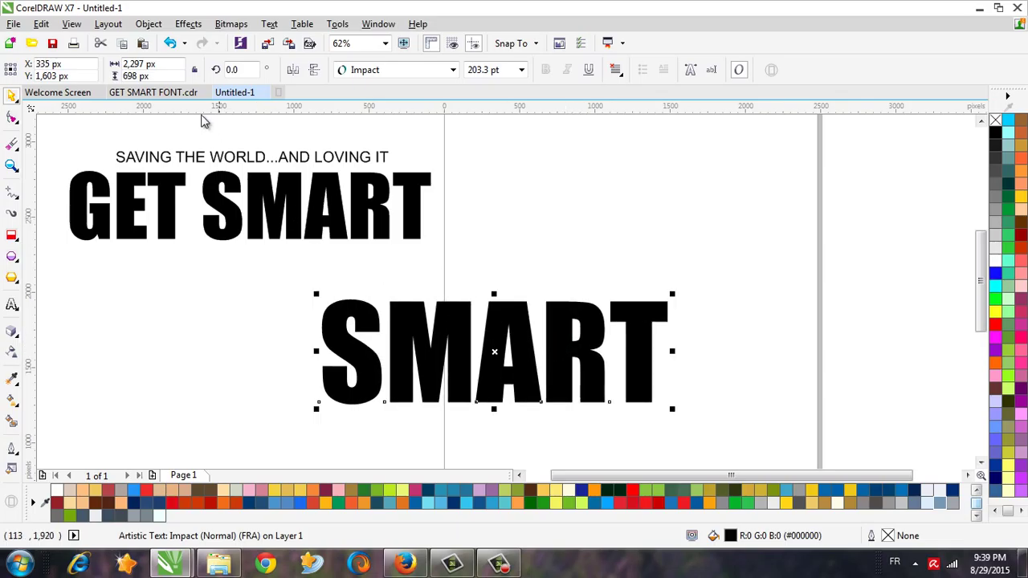
pyautogui.click(148, 23)
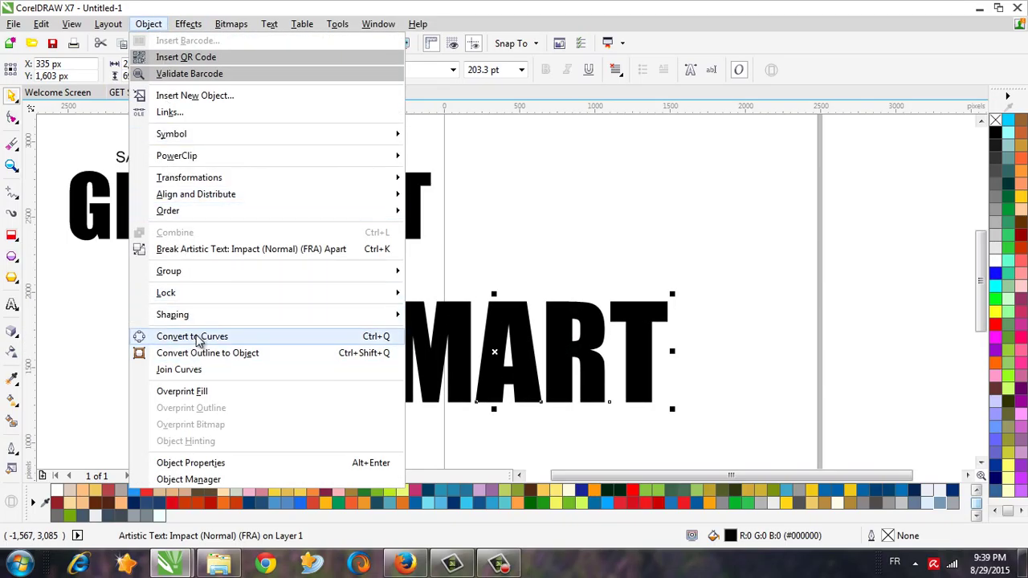
pyautogui.click(199, 337)
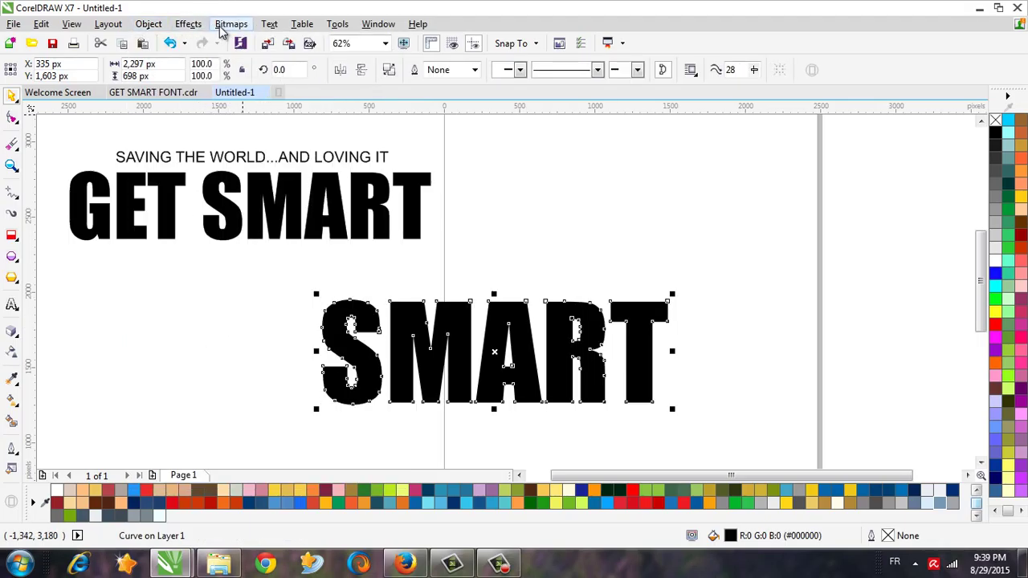
# Add a perspective effect to the SMART curves, stretching the T end taller for a total height of about 916 px.
pyautogui.click(194, 25)
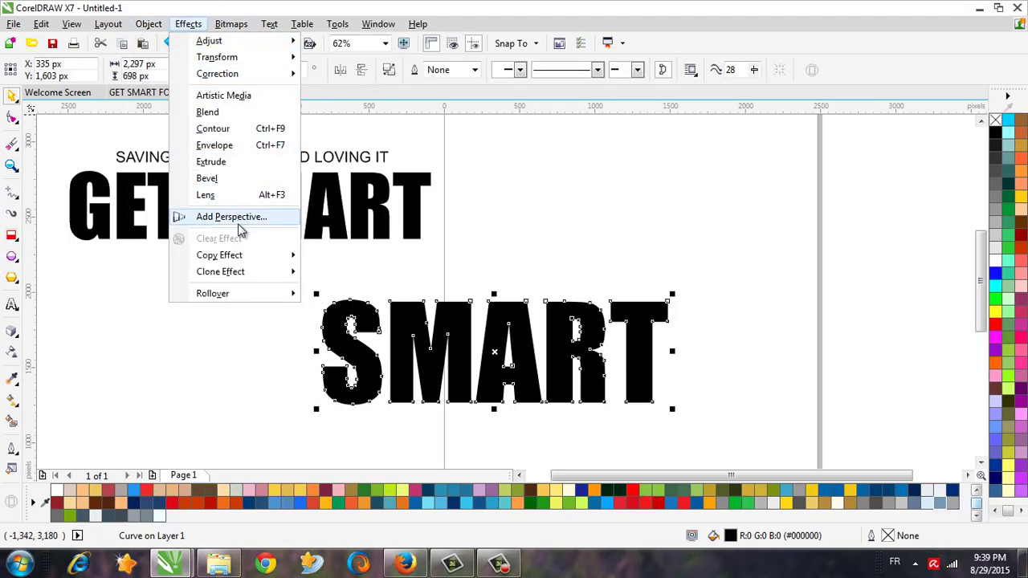
pyautogui.click(232, 218)
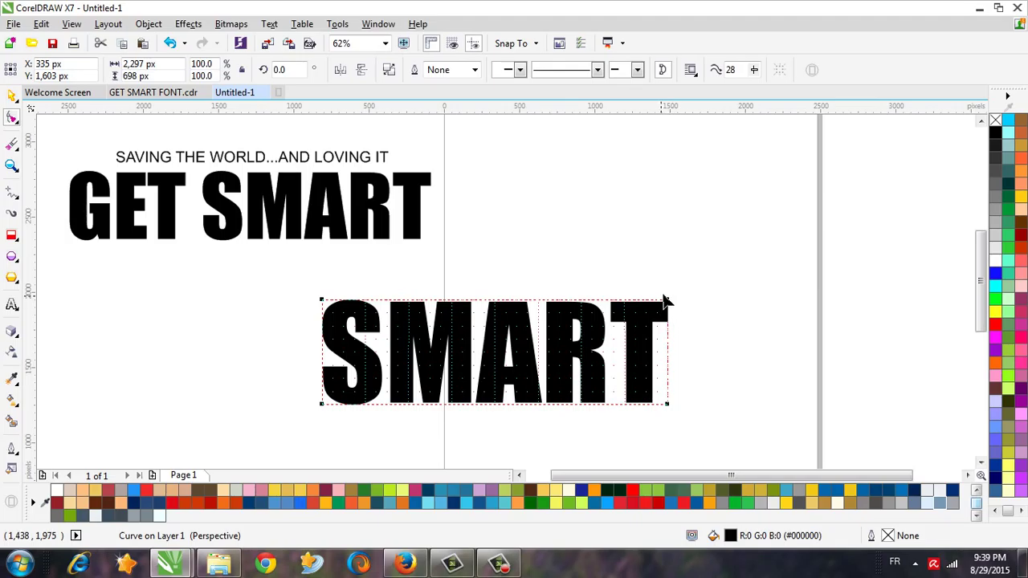
pyautogui.moveTo(667, 299); pyautogui.dragTo(667, 274)
pyautogui.moveTo(667, 405); pyautogui.dragTo(669, 417)
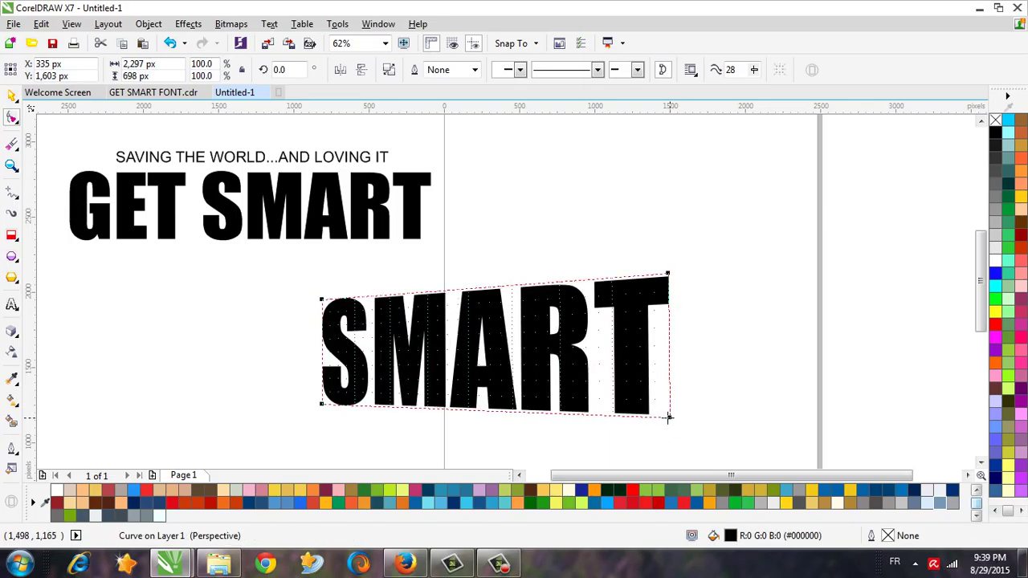
pyautogui.click(12, 96)
# Duplicate the perspective SMART shape and give the lower copy a 10 px outline and a light grey #E6E6E6 fill.
pyautogui.moveTo(490, 349); pyautogui.dragTo(403, 359)
pyautogui.click(11, 448)
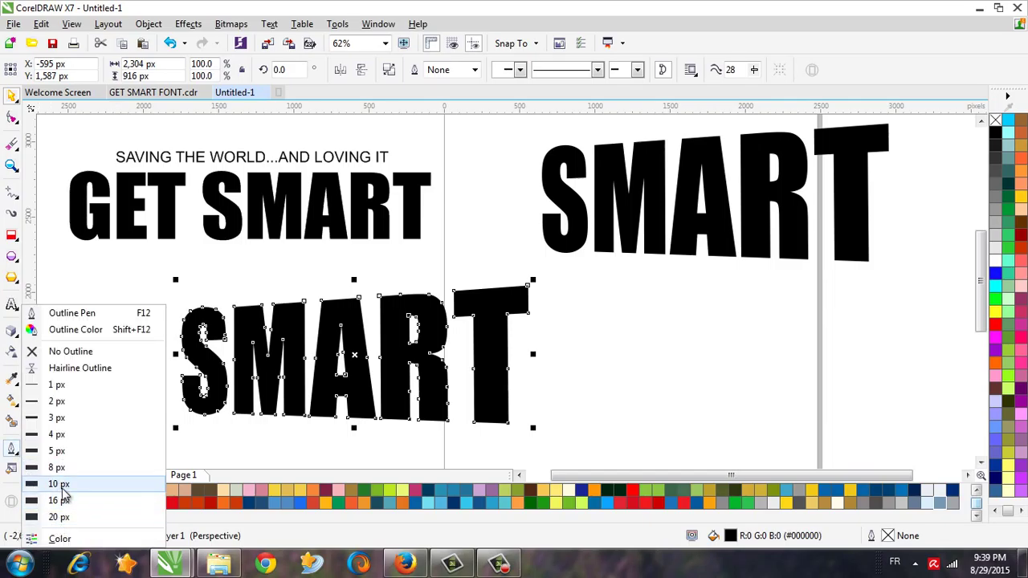
pyautogui.click(59, 484)
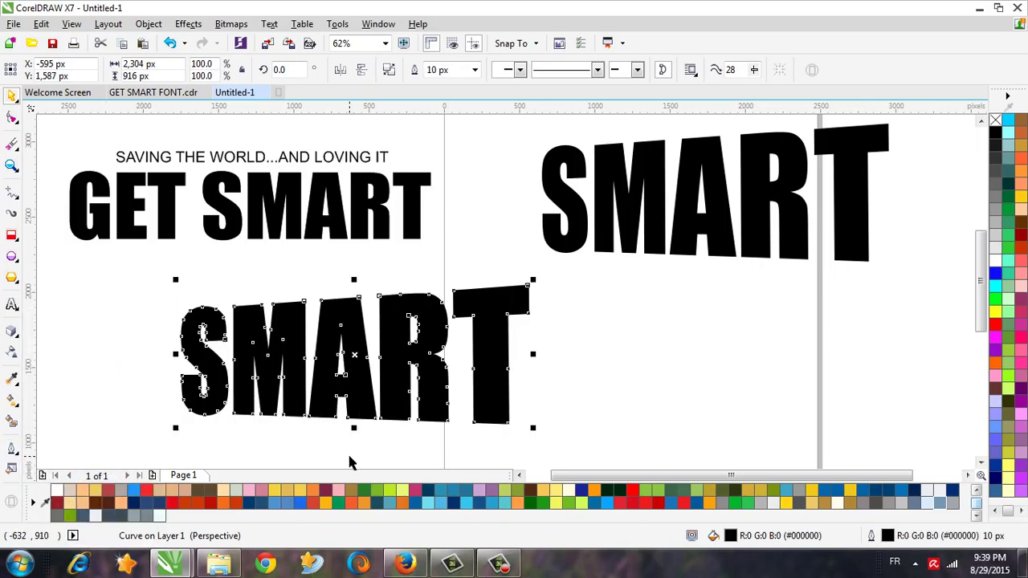
pyautogui.click(995, 250)
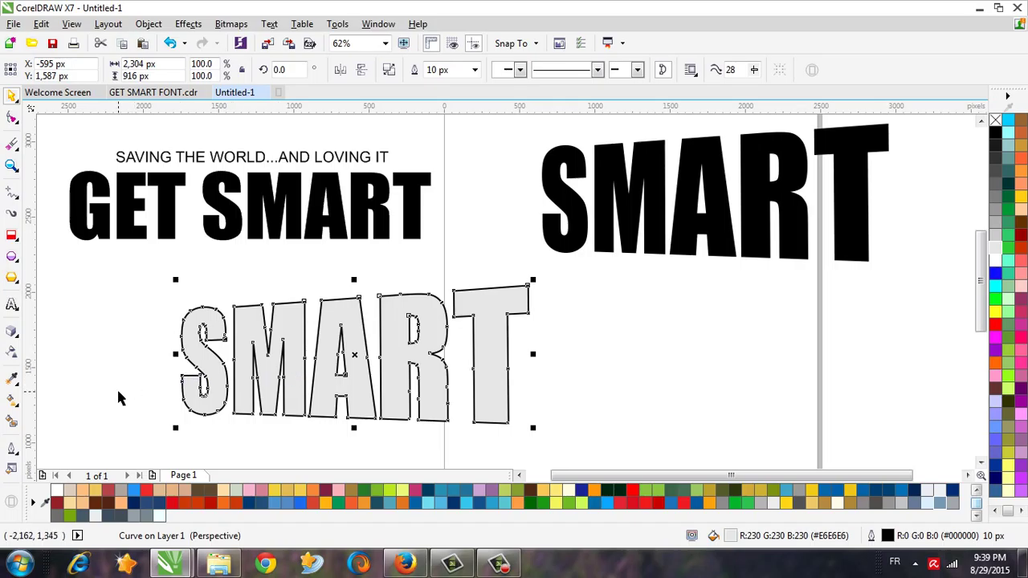
# Extrude the light grey SMART toward the upper right, with its vanishing point at about 1,563 px by 533 px.
pyautogui.click(18, 343)
pyautogui.click(56, 412)
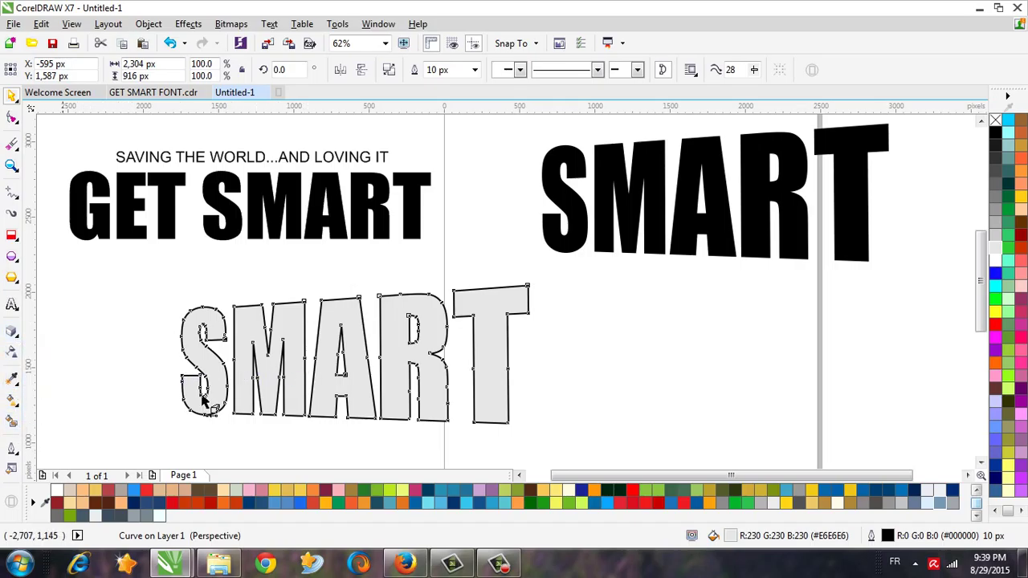
pyautogui.moveTo(514, 314); pyautogui.dragTo(594, 278)
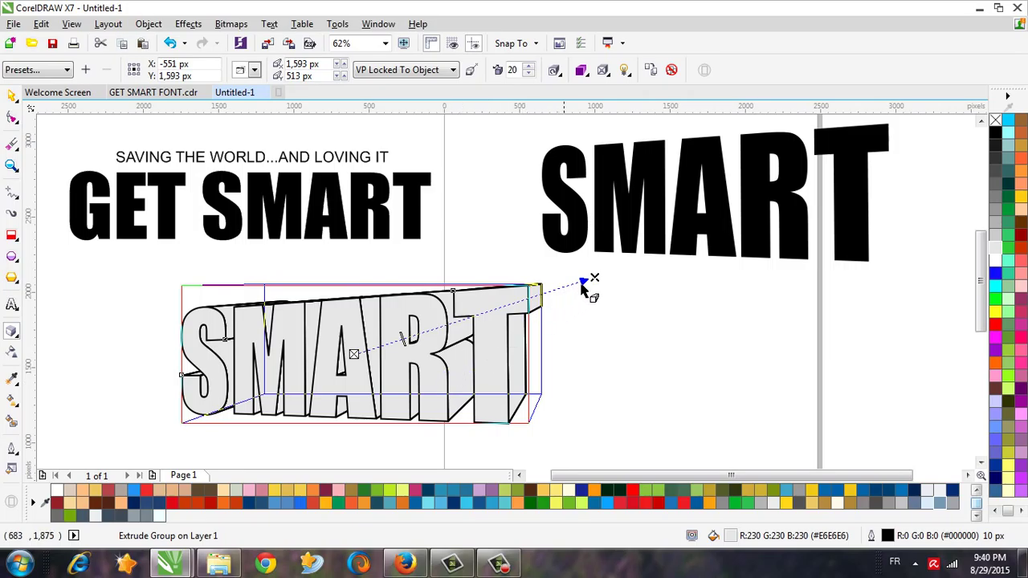
pyautogui.moveTo(594, 278); pyautogui.dragTo(590, 275)
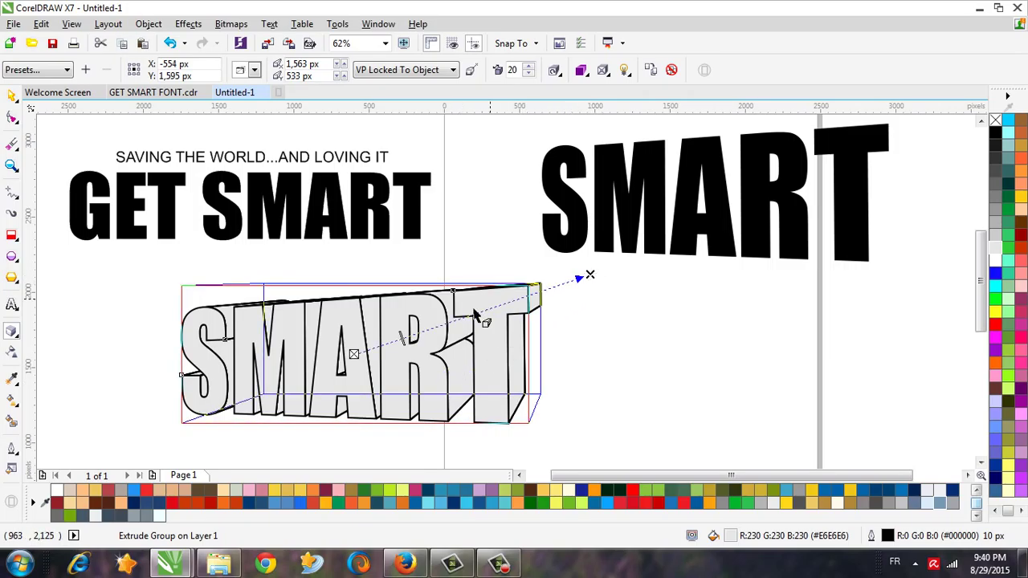
# Break the SMART extrude group apart into its front face and extruded sides.
pyautogui.click(12, 97)
pyautogui.click(146, 344)
pyautogui.click(456, 360)
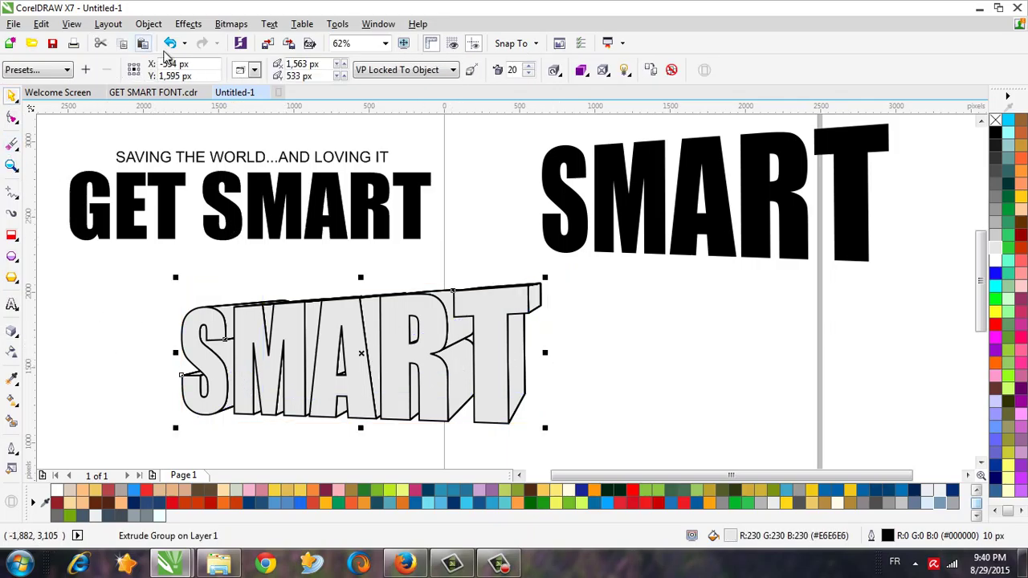
pyautogui.click(149, 23)
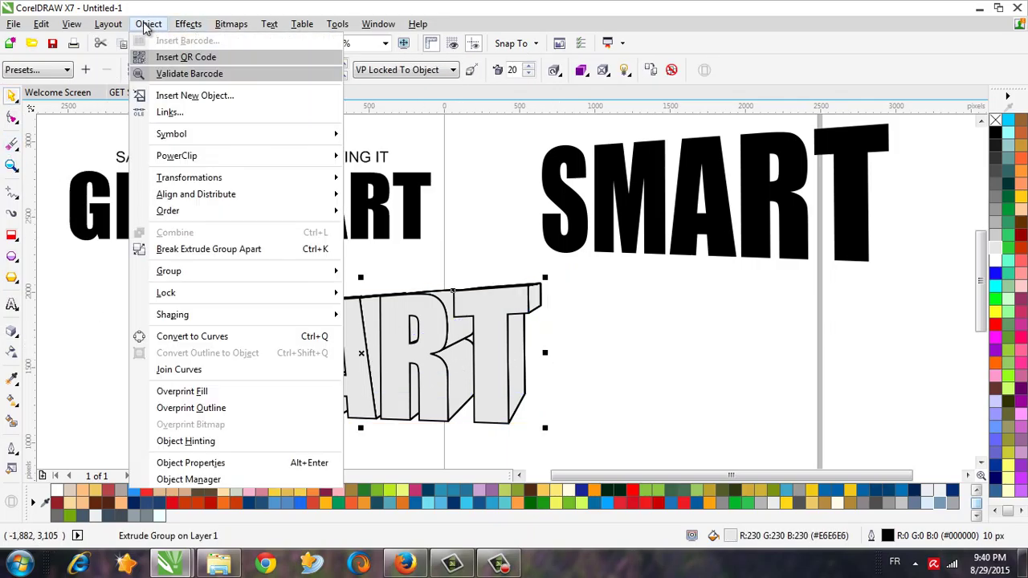
pyautogui.click(191, 254)
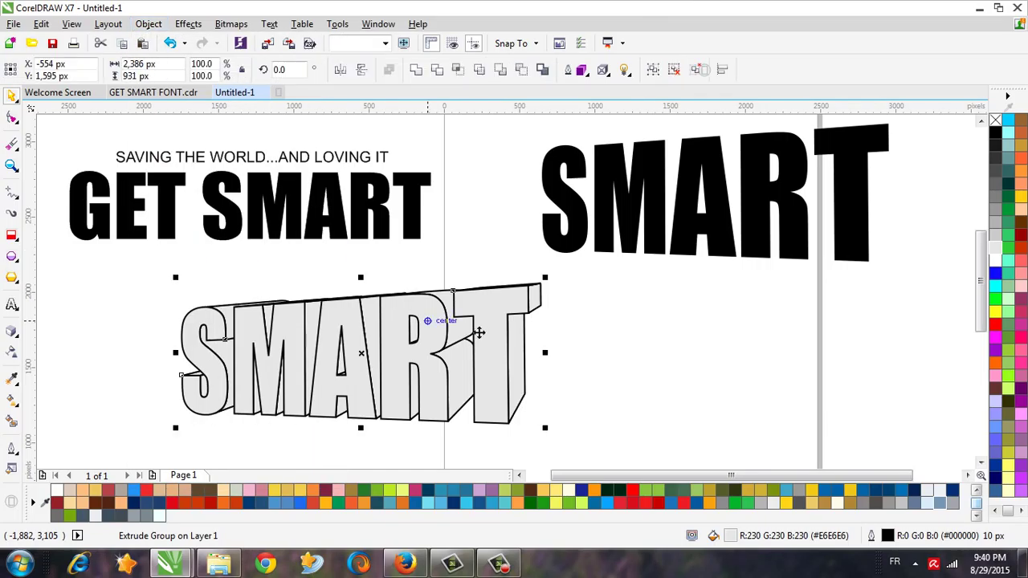
# Fill the separated group of extruded SMART sides with black.
pyautogui.click(648, 381)
pyautogui.click(437, 372)
pyautogui.click(534, 365)
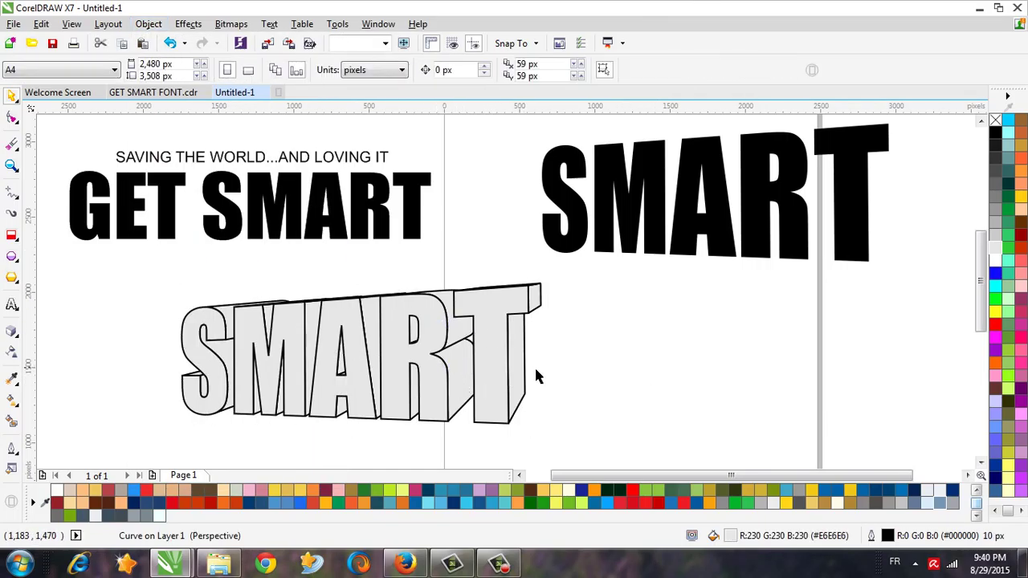
pyautogui.click(520, 370)
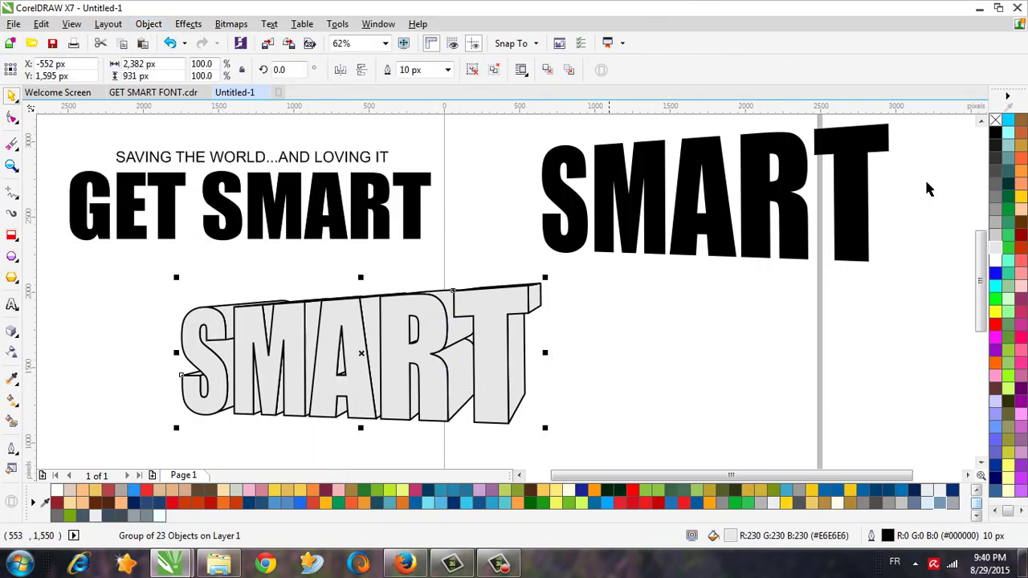
pyautogui.click(998, 139)
pyautogui.press('Escape')
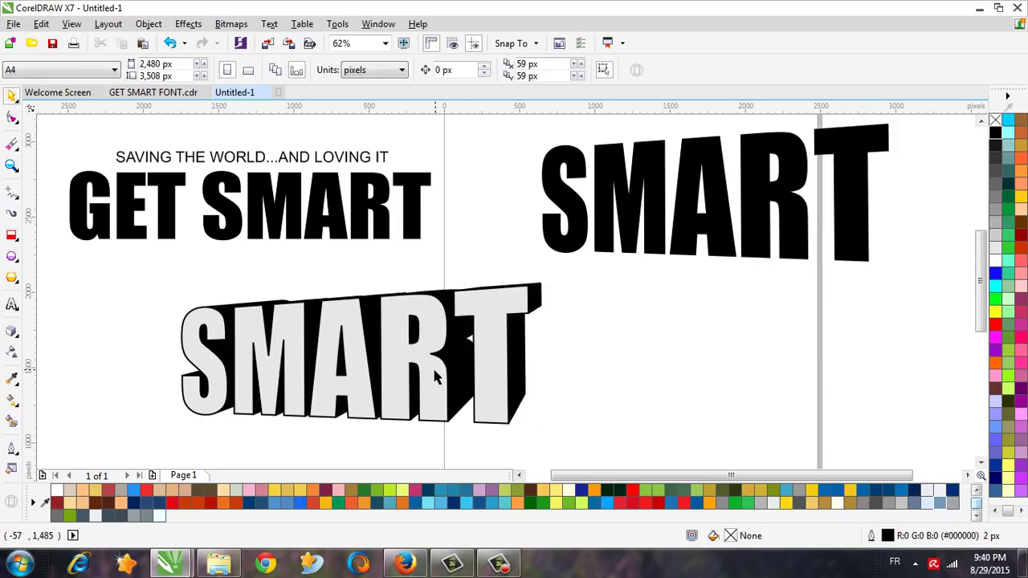
# Apply light blue #DAEDF8 to both the fill and the outline of the SMART front face.
pyautogui.click(434, 373)
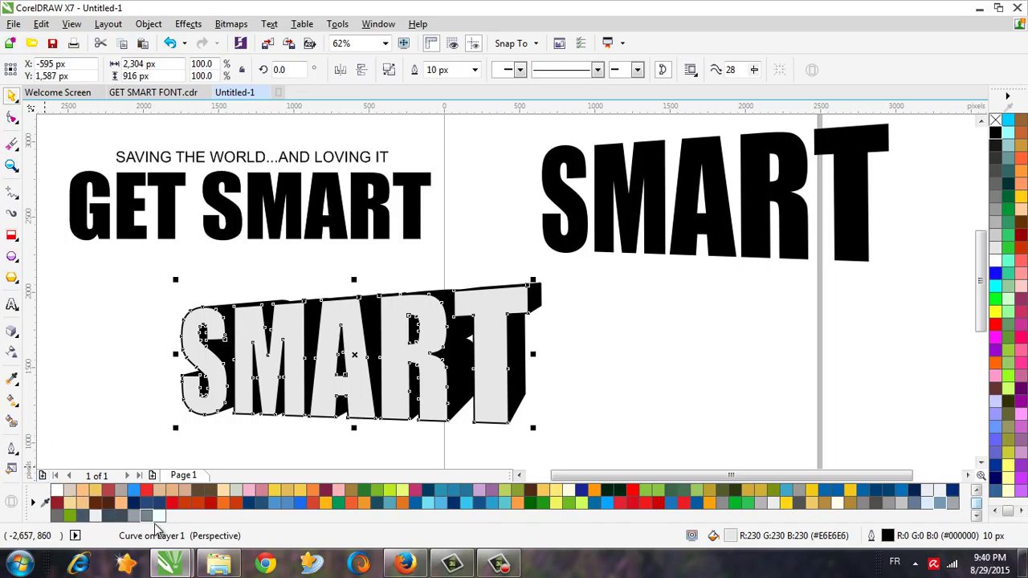
pyautogui.click(927, 504)
pyautogui.click(642, 381)
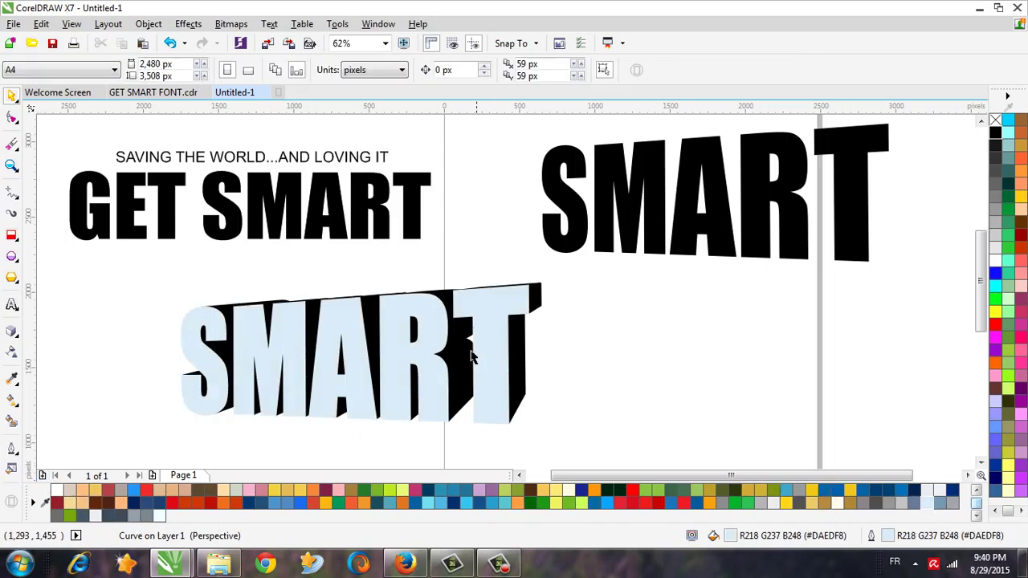
pyautogui.click(472, 357)
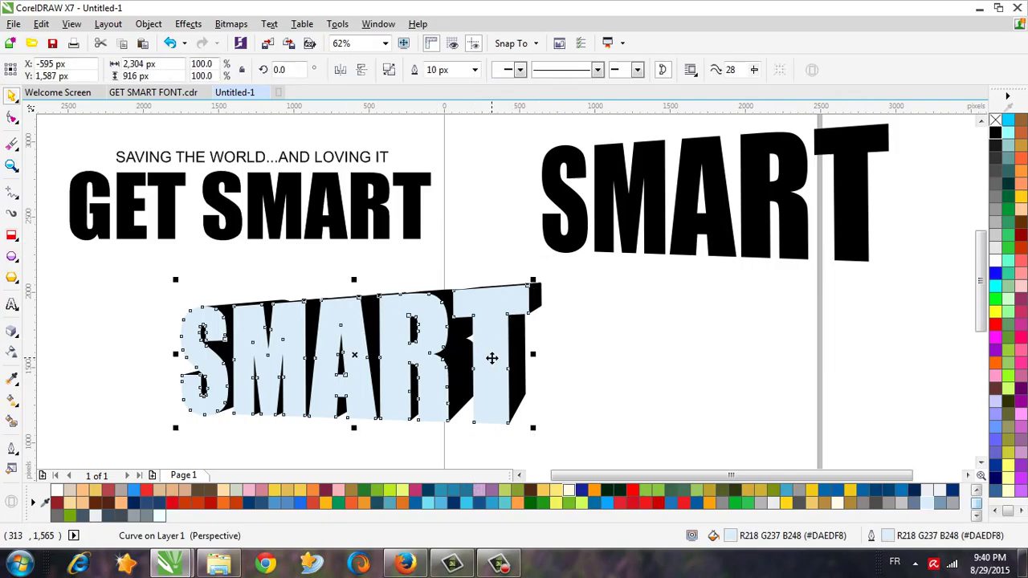
pyautogui.click(588, 378)
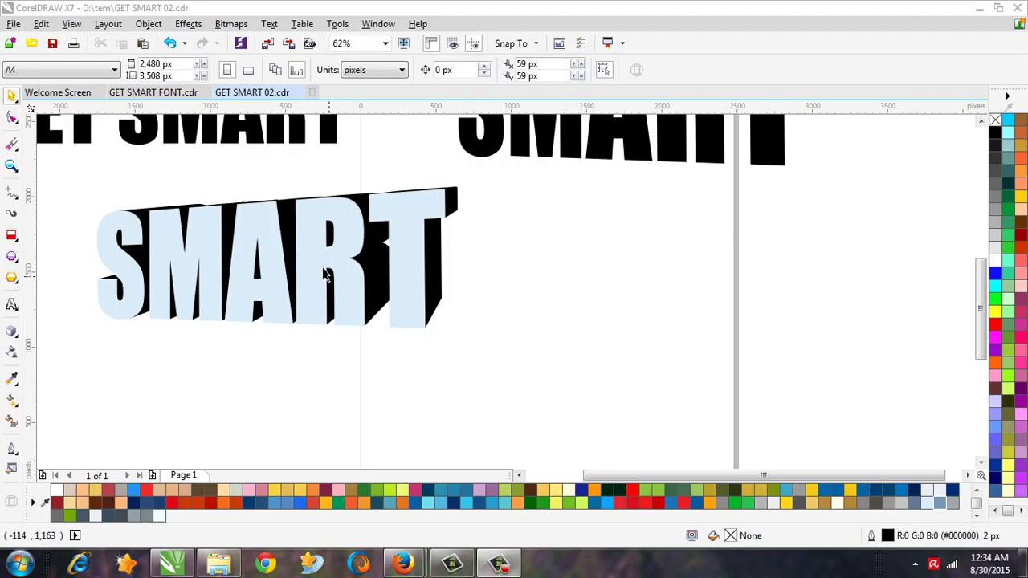
# Duplicate the light blue SMART face to the right of the extruded word and set the copy's outline to 8 px.
pyautogui.moveTo(325, 276); pyautogui.dragTo(723, 273)
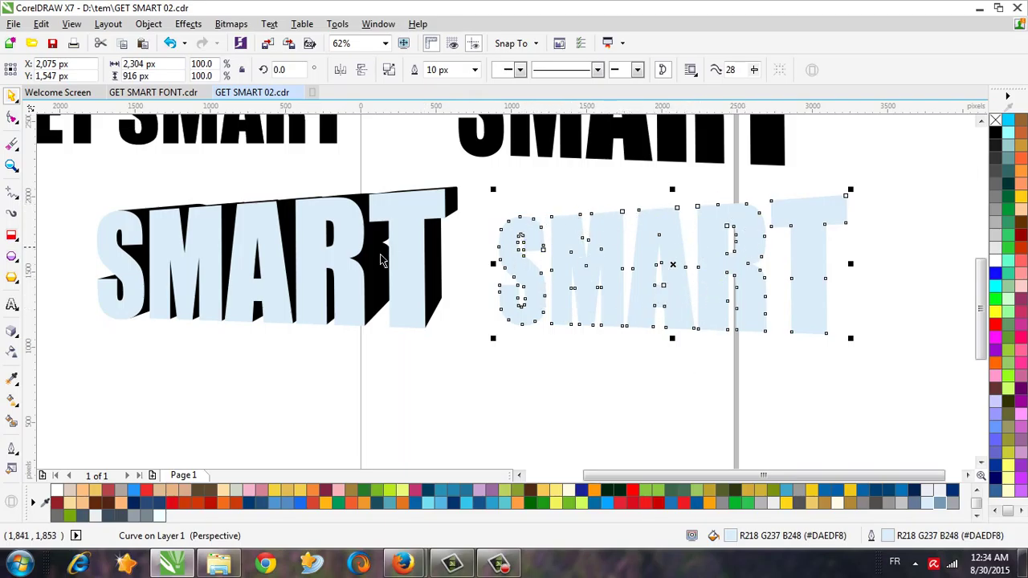
pyautogui.click(345, 255)
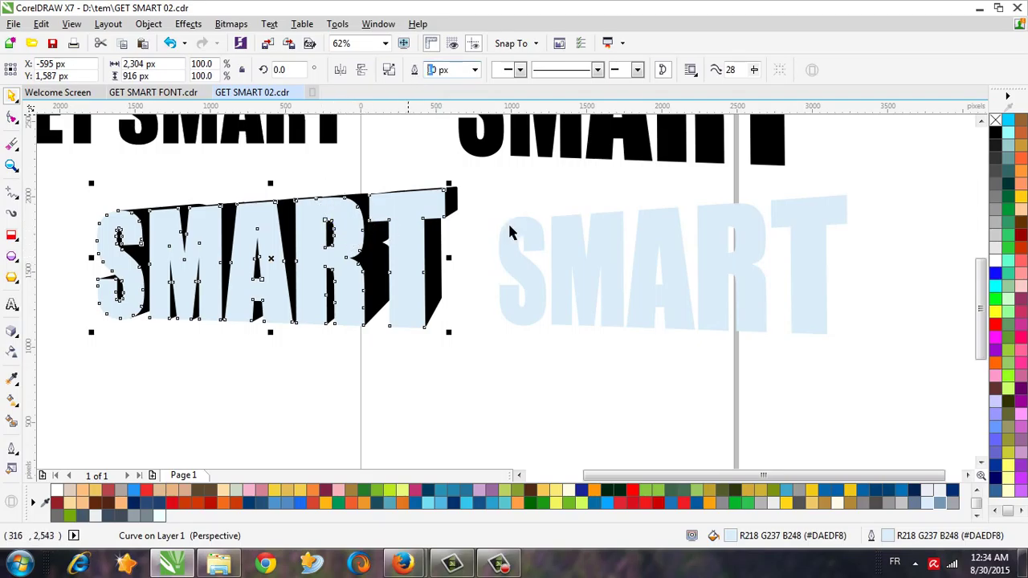
pyautogui.click(517, 257)
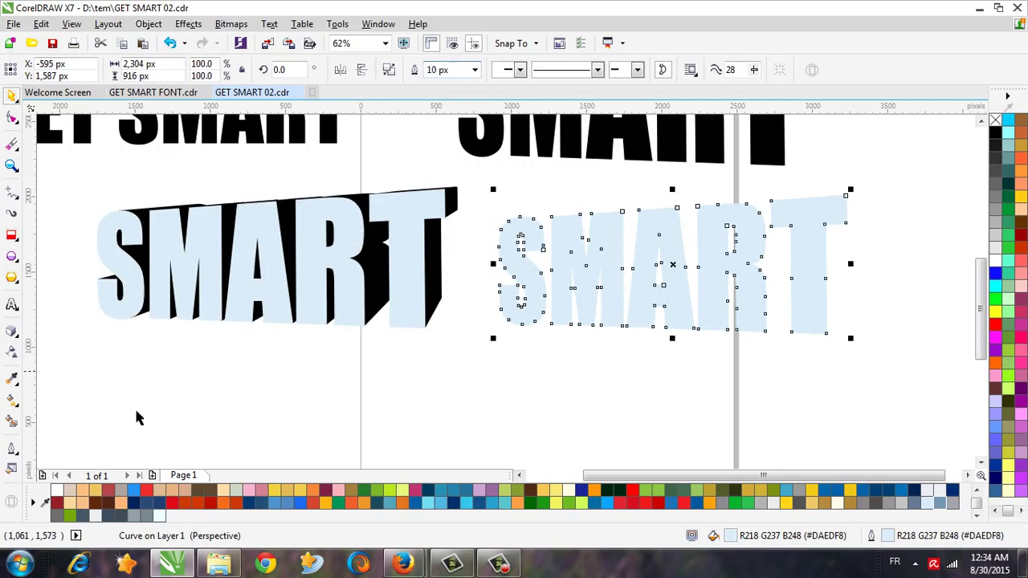
pyautogui.click(16, 454)
pyautogui.click(56, 468)
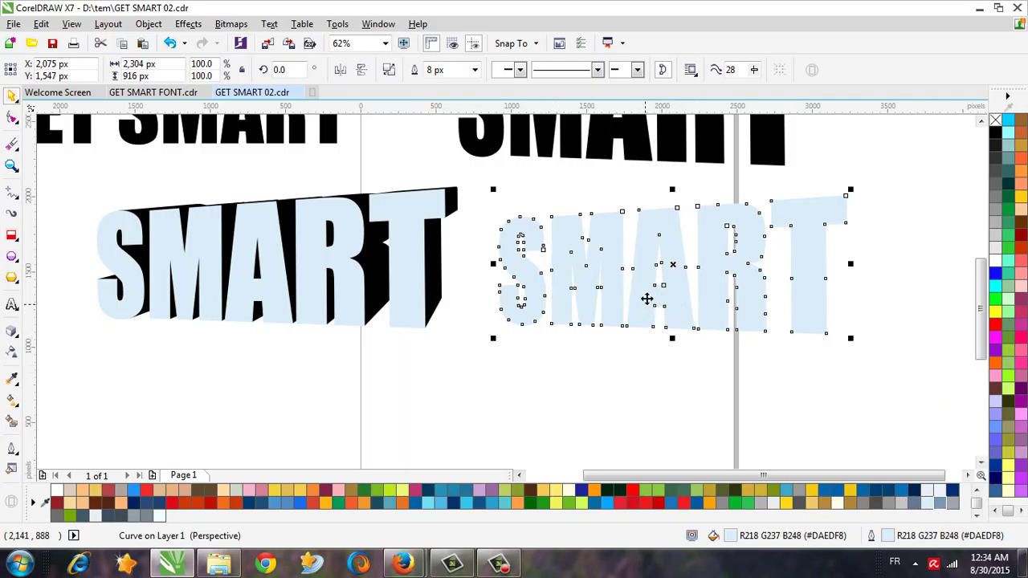
# Change the SMART face copy's outline and fill to blue-grey #7799B4.
pyautogui.click(682, 326)
pyautogui.rightClick(944, 511)
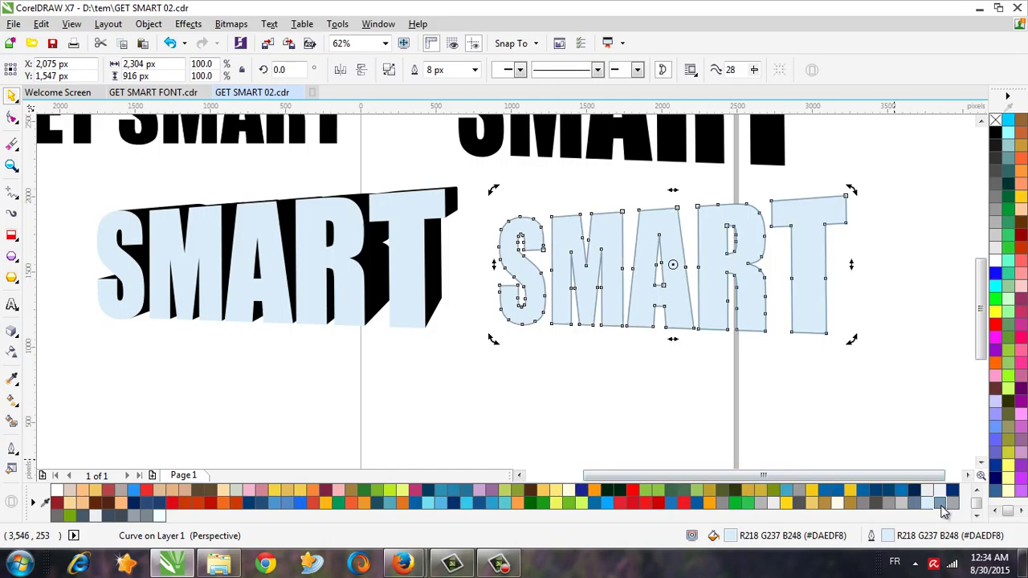
pyautogui.click(957, 516)
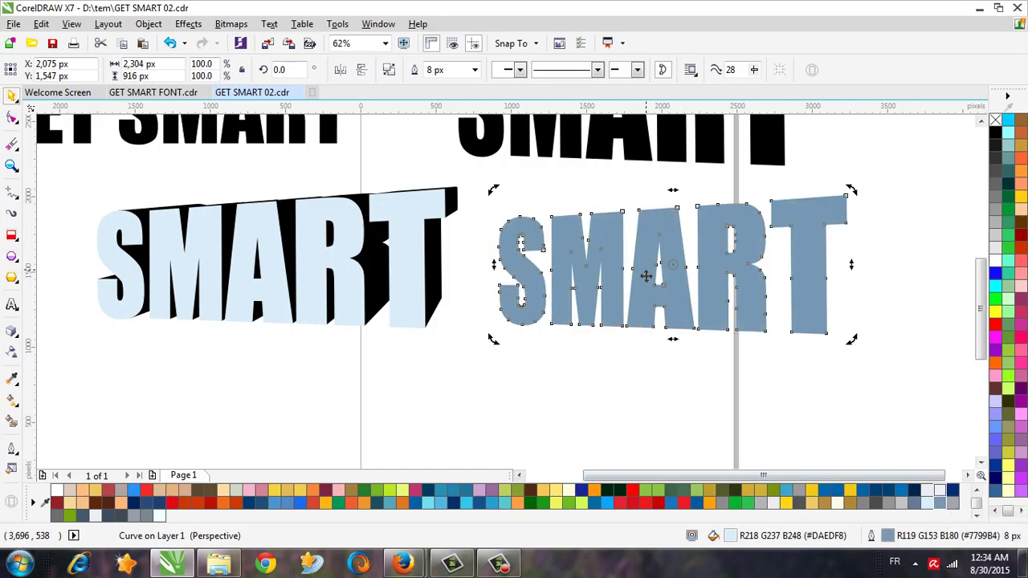
# Place the blue-grey SMART copy over the light blue face, shifted slightly left to X -604 px, Y 1,587 px.
pyautogui.moveTo(672, 265); pyautogui.dragTo(265, 280)
pyautogui.scroll(3, 284, 246)
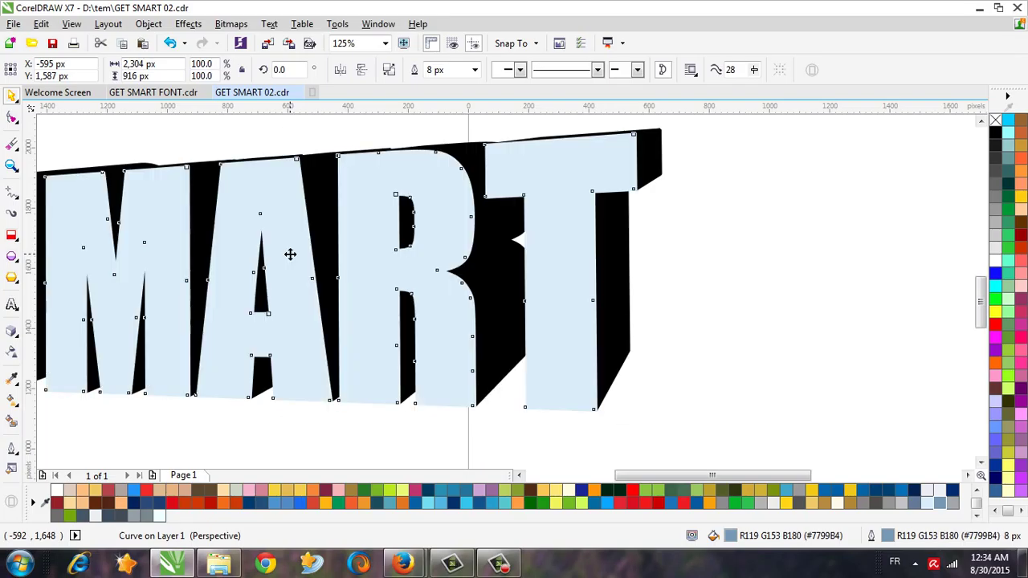
pyautogui.click(282, 285)
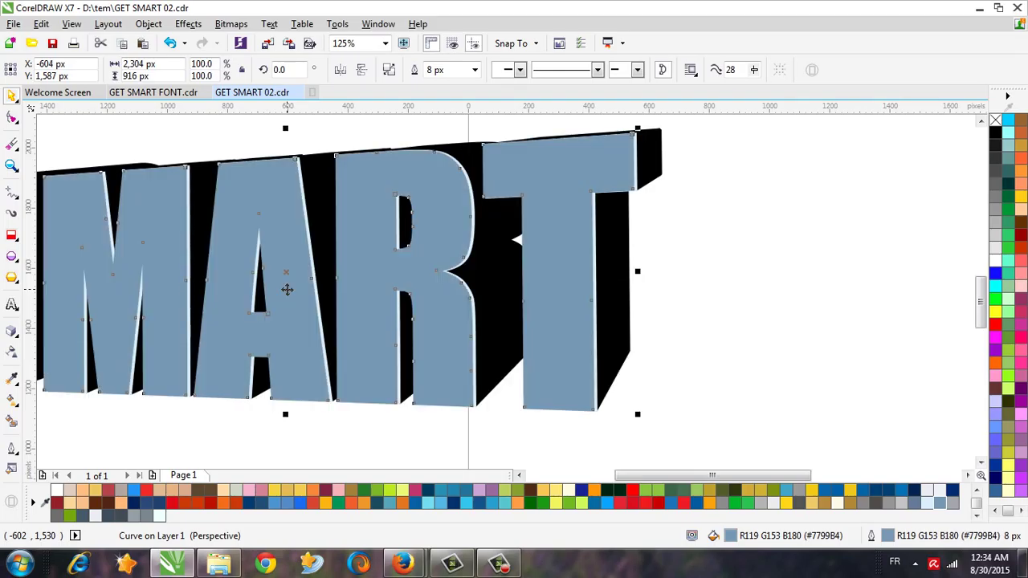
# Duplicate the blue-grey SMART face to the right of the extruded word and remove the copy's outline.
pyautogui.scroll(-2, 509, 281)
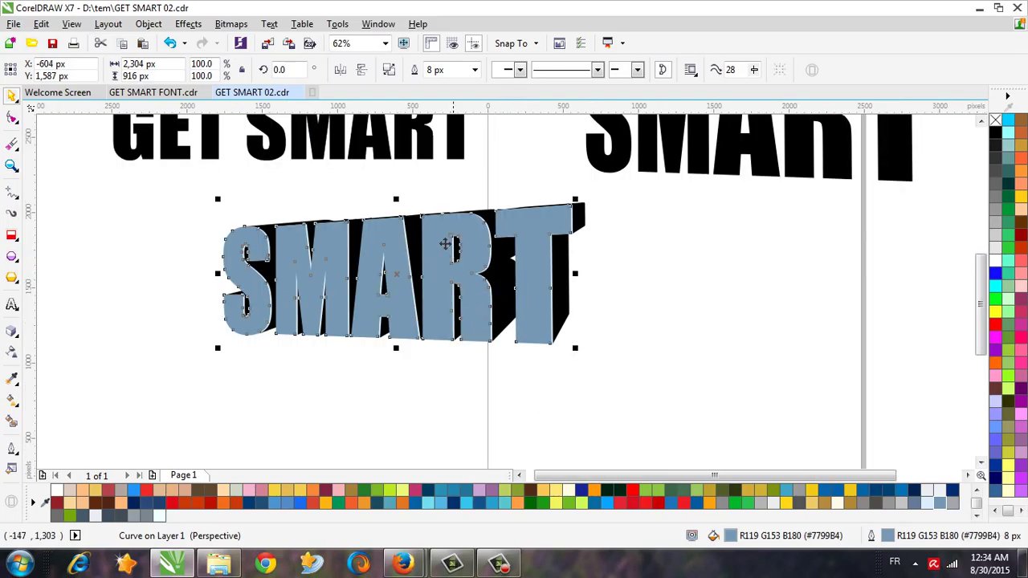
pyautogui.scroll(2, 445, 244)
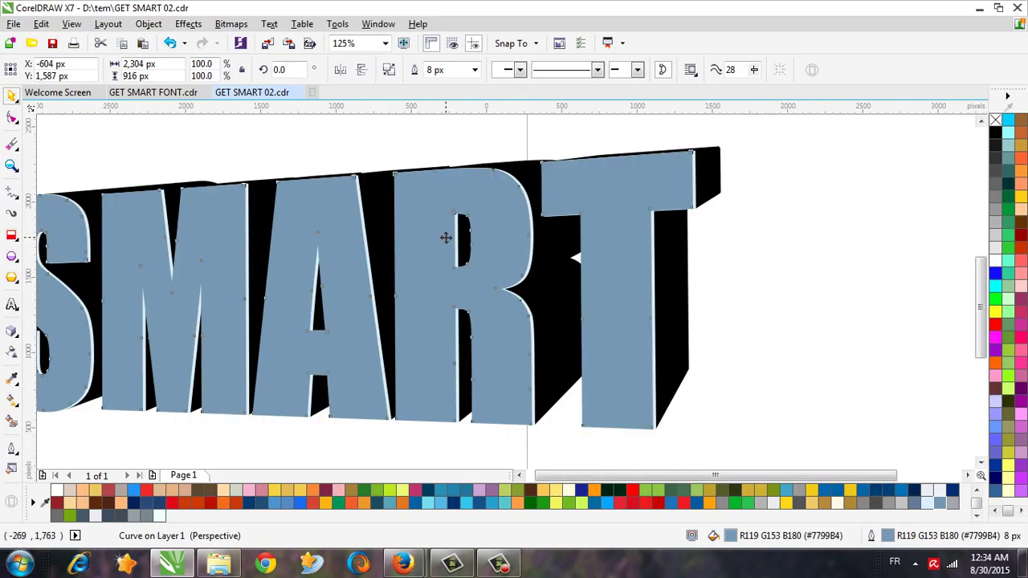
pyautogui.scroll(-2, 445, 238)
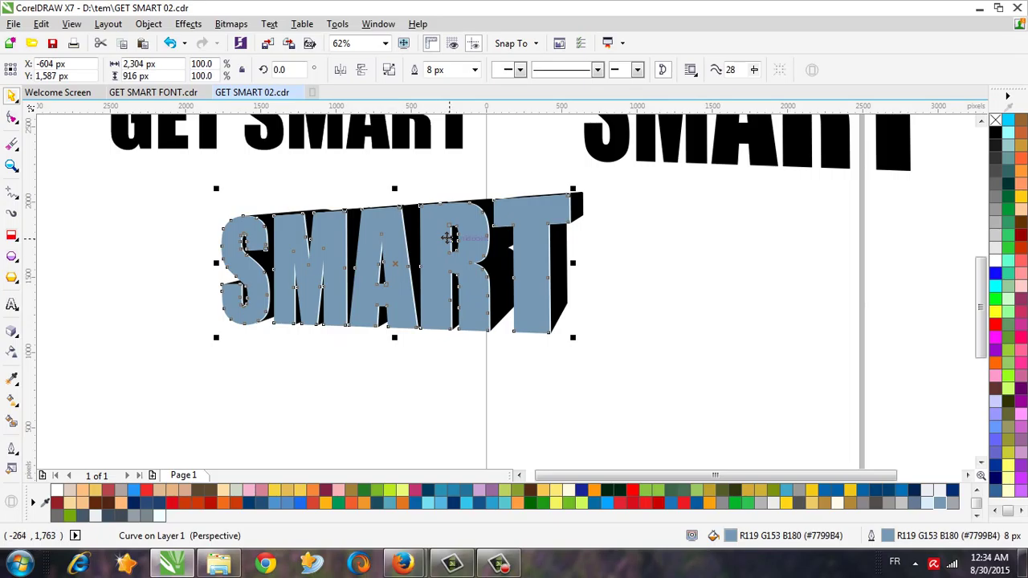
pyautogui.click(440, 366)
pyautogui.click(399, 265)
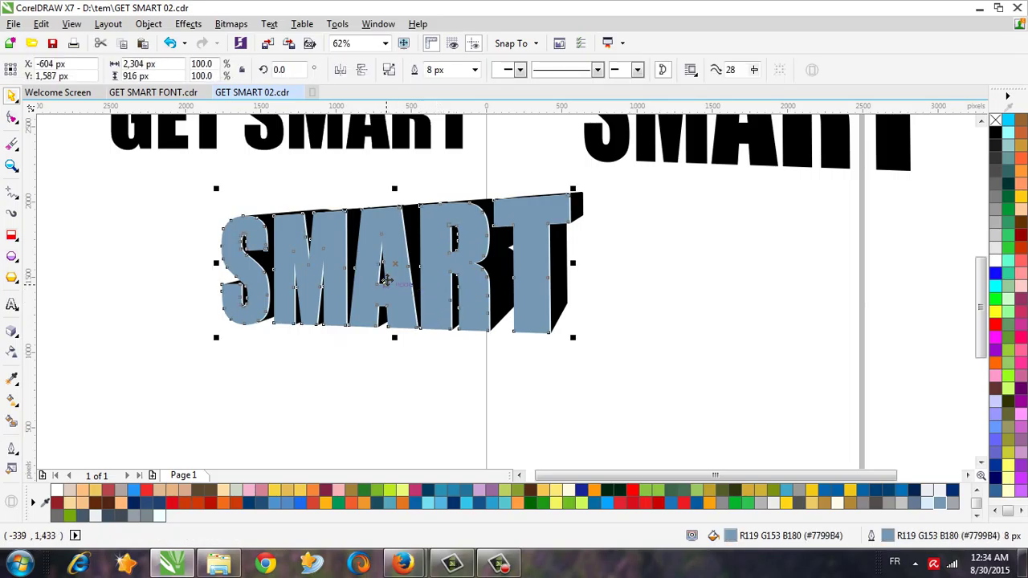
pyautogui.moveTo(400, 265); pyautogui.dragTo(800, 265)
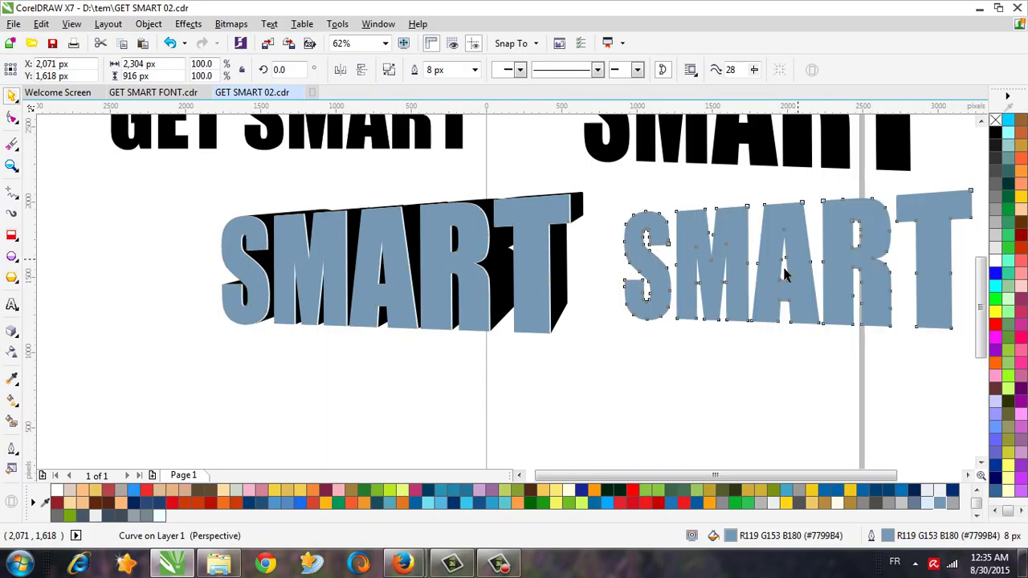
pyautogui.rightClick(996, 121)
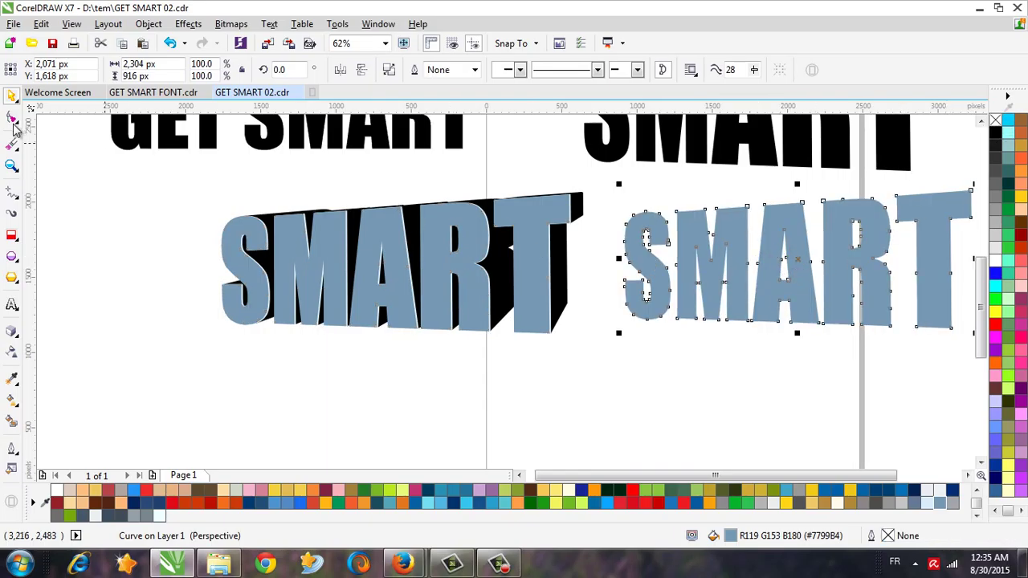
# Apply the personal fountain fill preset SABER B1 to the SMART face copy.
pyautogui.click(12, 400)
pyautogui.click(52, 69)
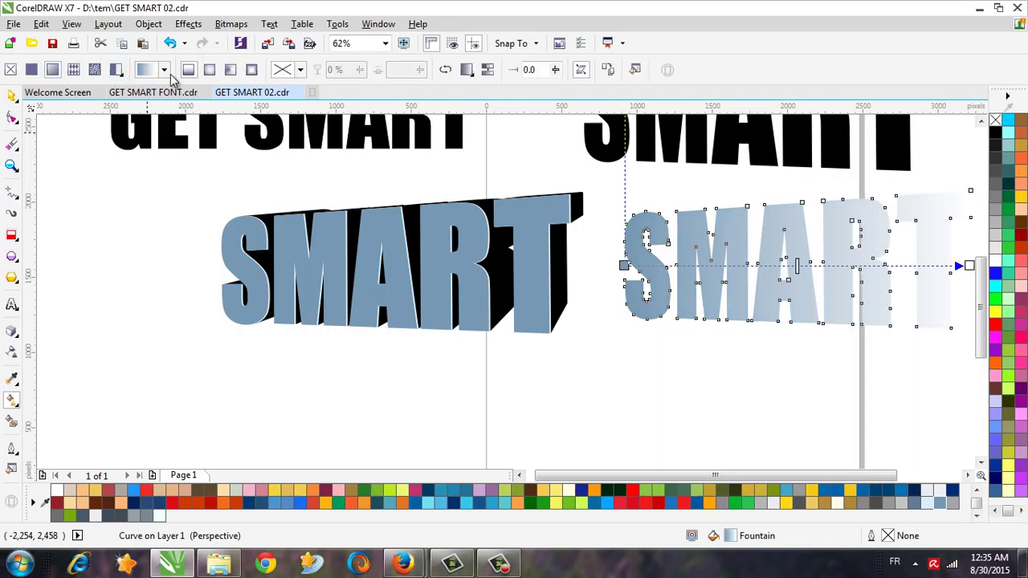
pyautogui.click(166, 348)
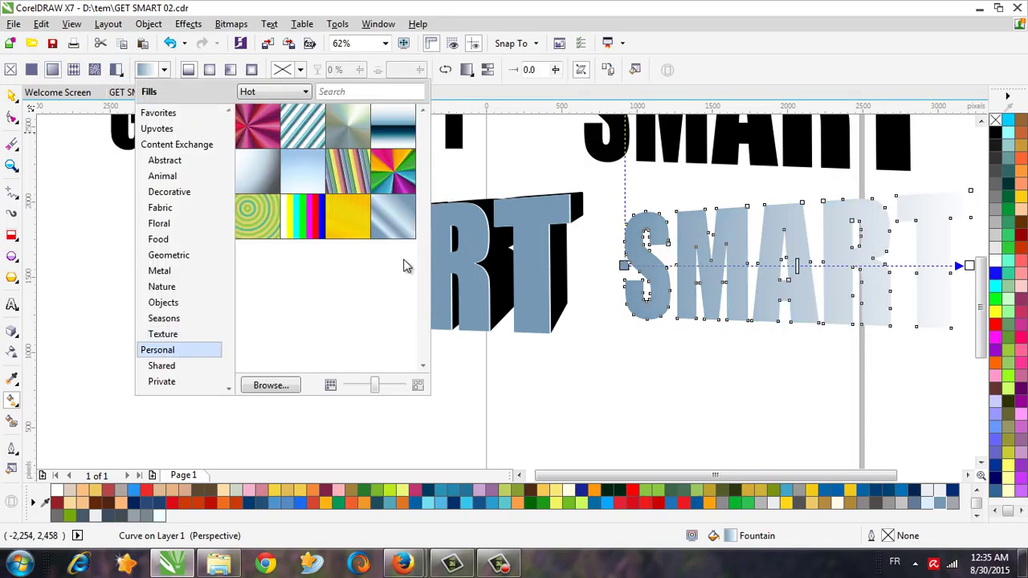
pyautogui.moveTo(390, 228)
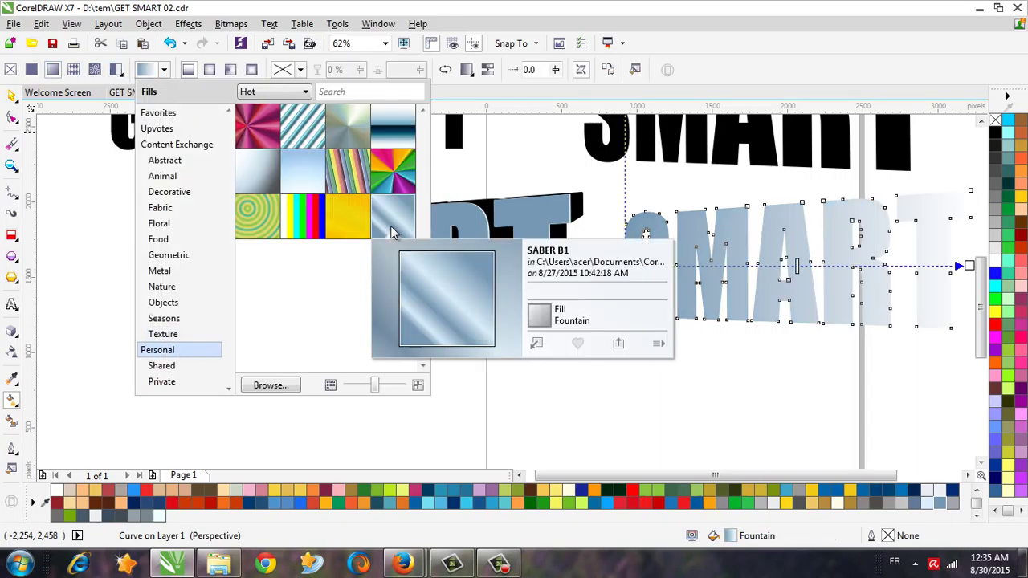
pyautogui.click(536, 344)
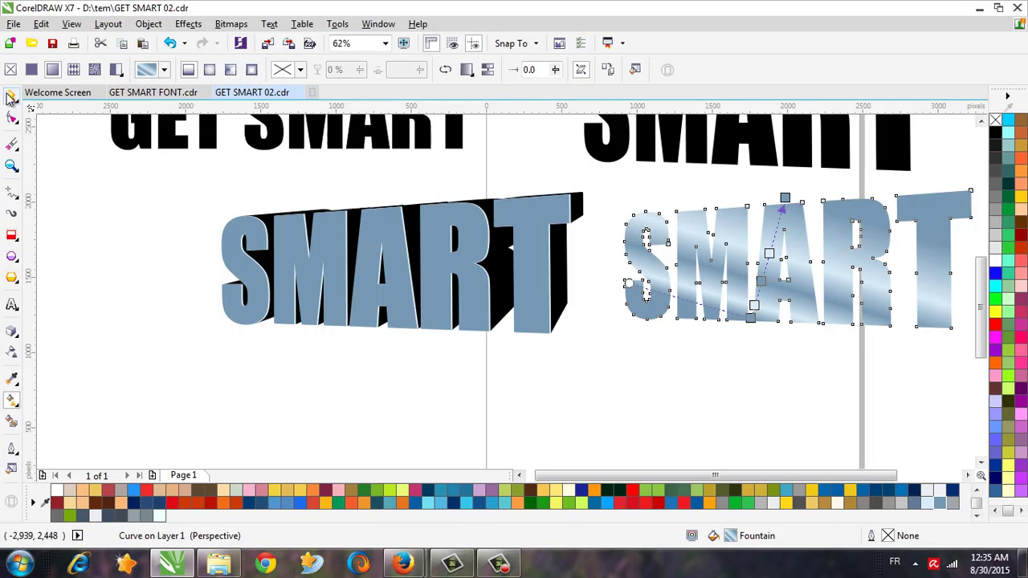
# Place the gradient SMART copy over the blue-grey face, shifted slightly left to X -611 px, Y 1,587 px, and deselect it.
pyautogui.click(10, 96)
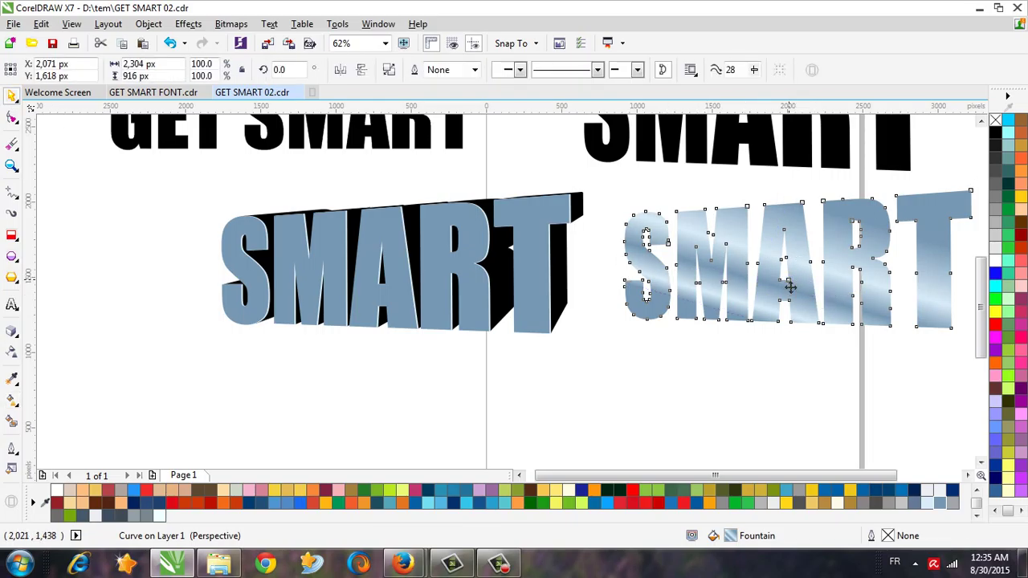
pyautogui.moveTo(808, 260); pyautogui.dragTo(393, 266)
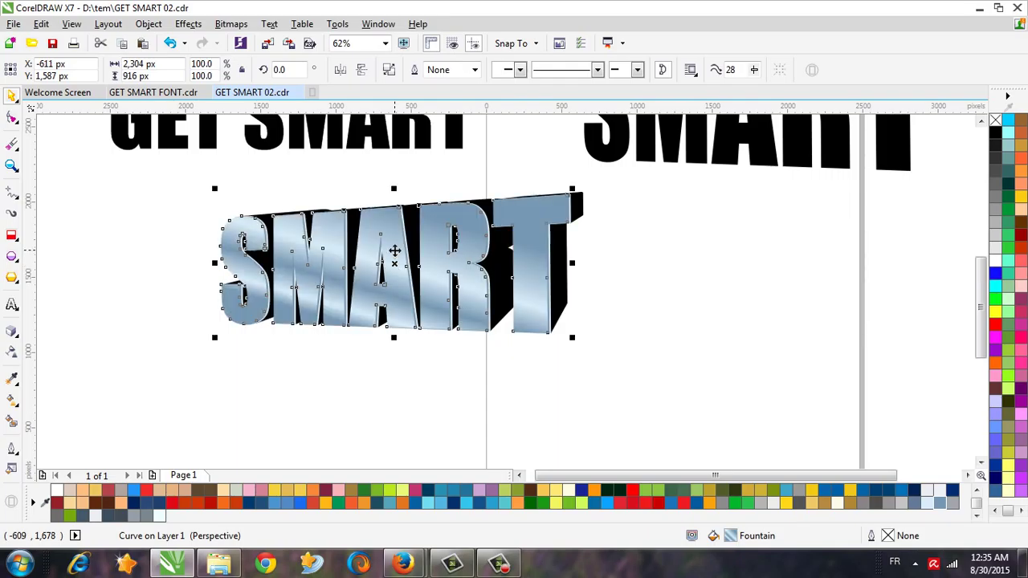
pyautogui.scroll(2, 394, 251)
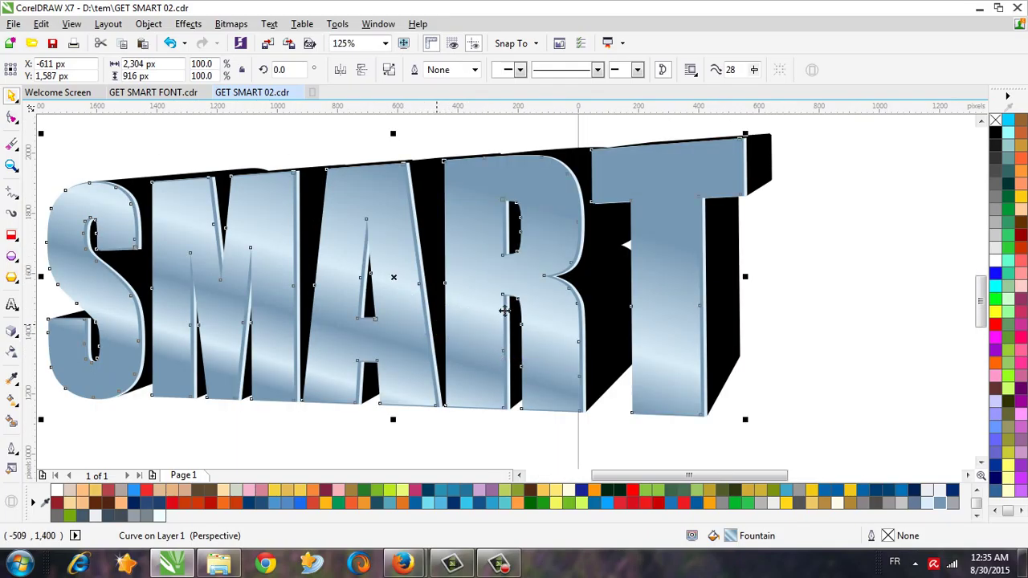
pyautogui.scroll(2, 577, 321)
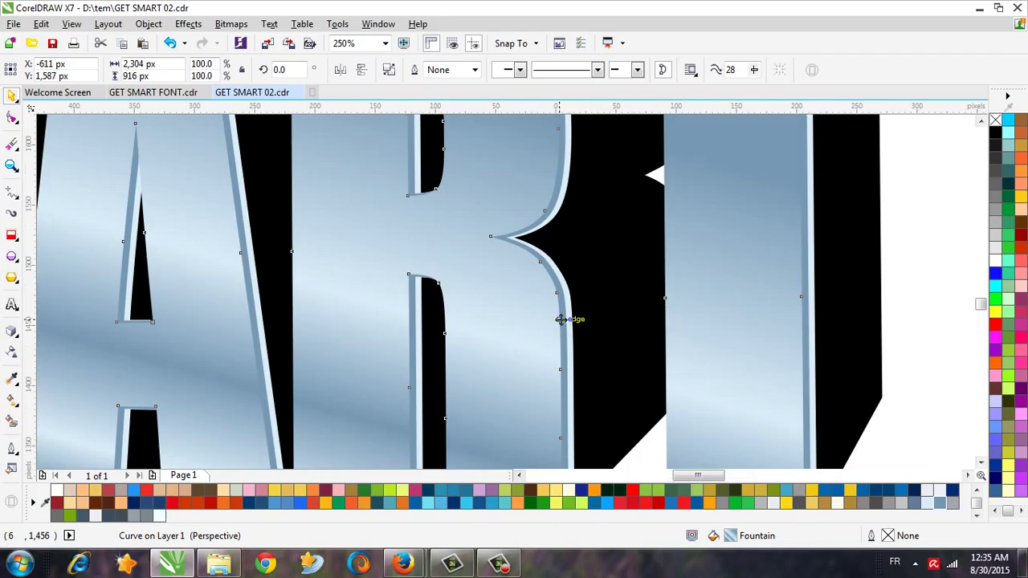
pyautogui.scroll(2, 564, 318)
pyautogui.scroll(-6, 515, 265)
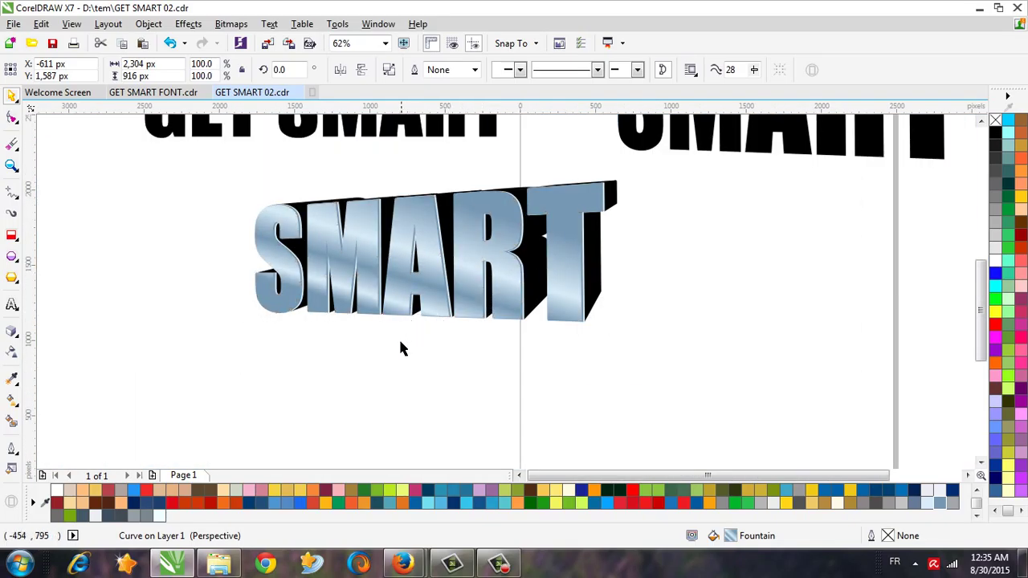
pyautogui.click(401, 347)
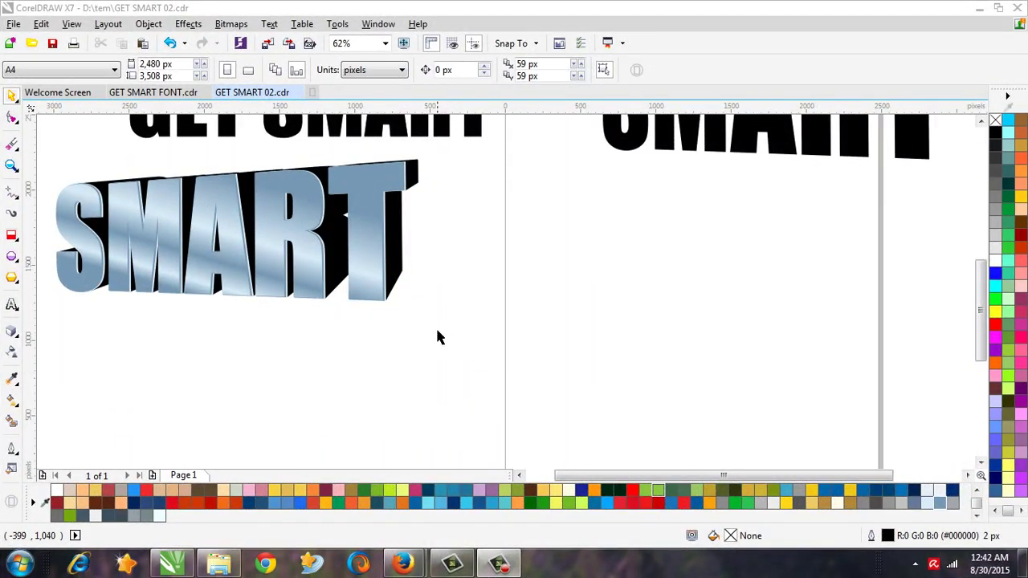
# Make two spare copies of the gradient SMART face, one below the extruded word and one to its right at X 1,207 px, Y 1,409 px.
pyautogui.moveTo(383, 277); pyautogui.dragTo(887, 277)
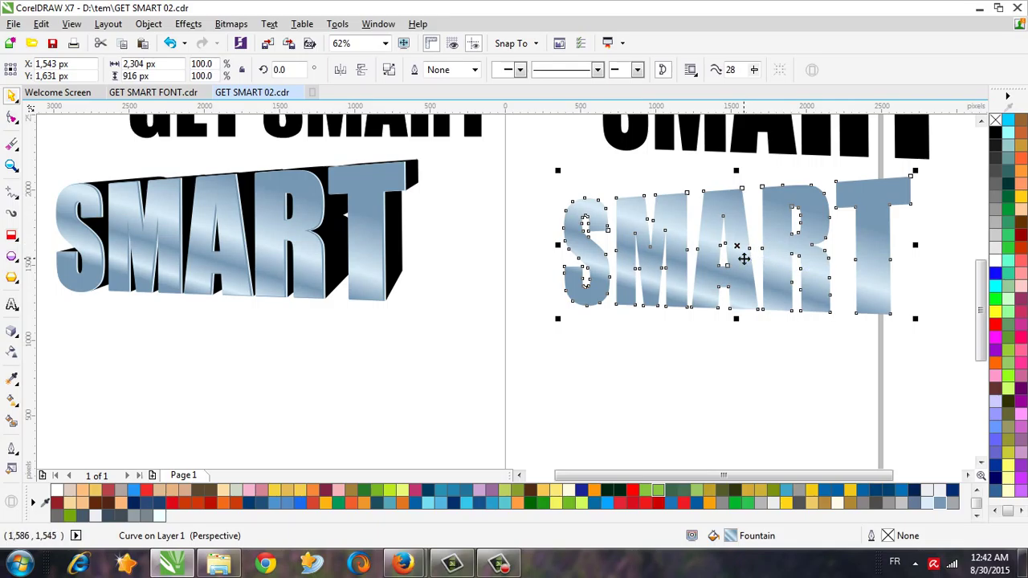
pyautogui.moveTo(733, 262); pyautogui.dragTo(234, 391)
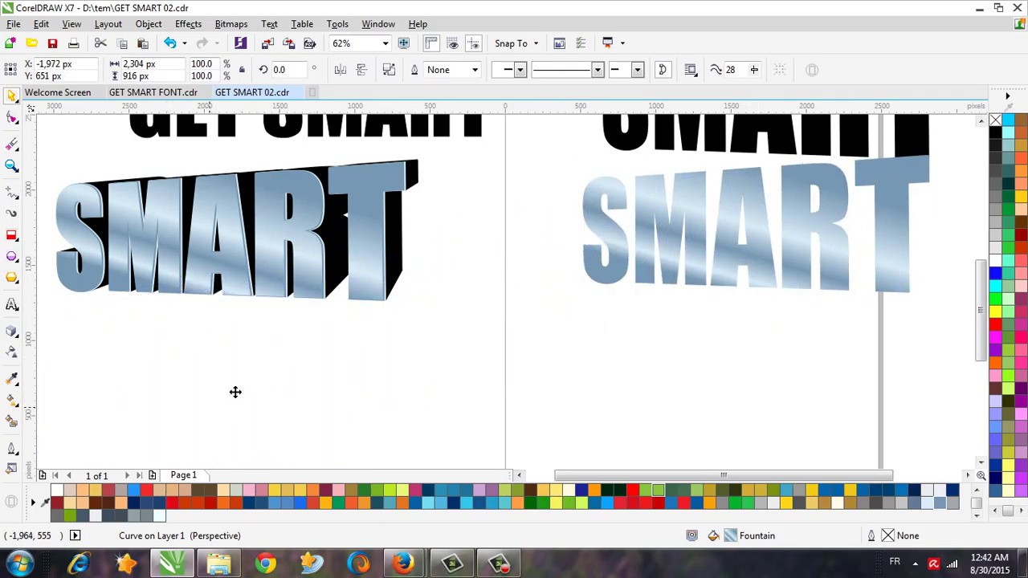
pyautogui.moveTo(644, 267); pyautogui.dragTo(572, 309)
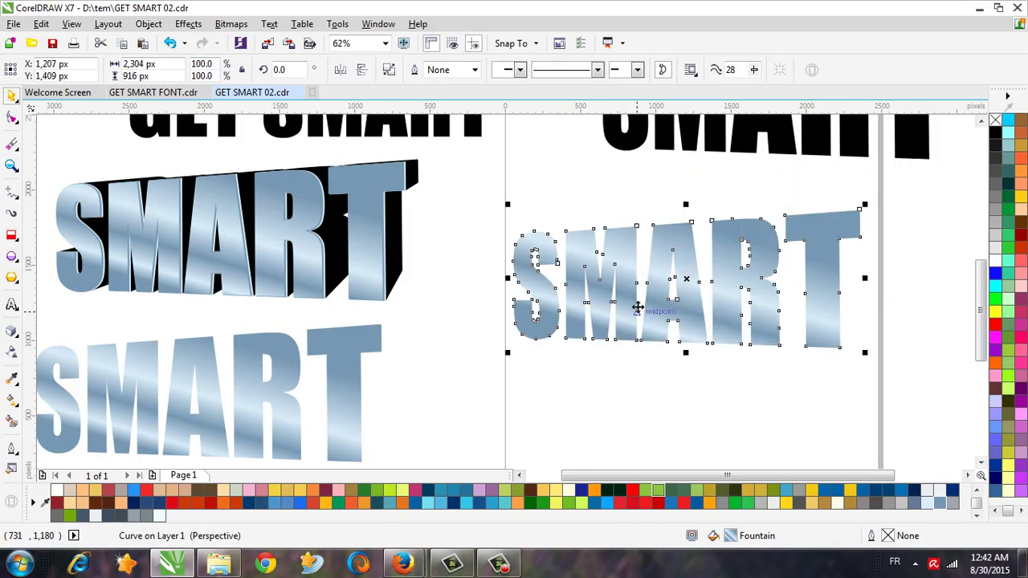
# Convert the gradient SMART copy on the page to a 300 dpi RGB Color (24-bit) bitmap with anti-aliasing and a transparent background.
pyautogui.click(232, 24)
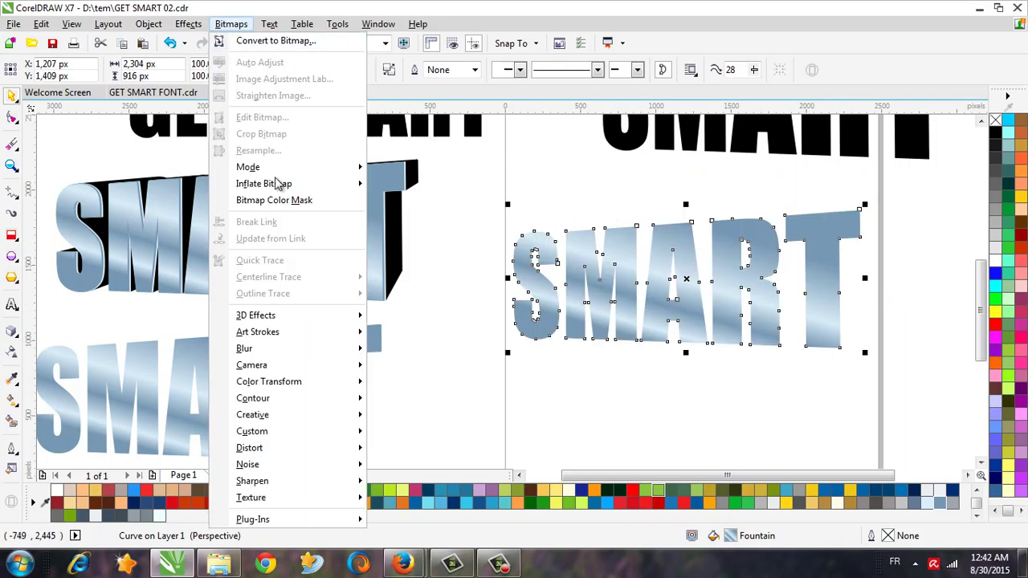
pyautogui.click(265, 41)
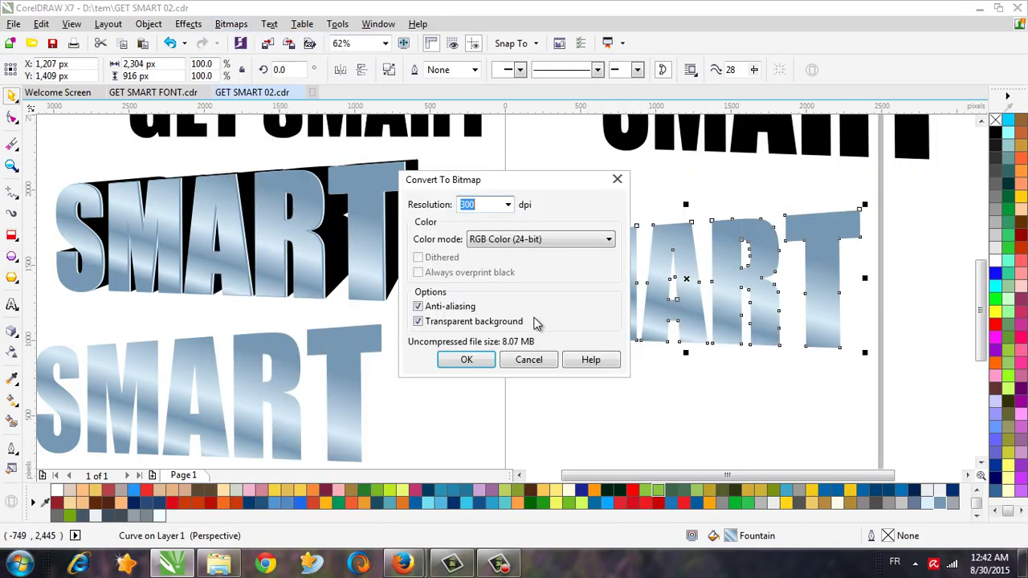
pyautogui.click(482, 363)
pyautogui.moveTo(667, 300); pyautogui.dragTo(672, 376)
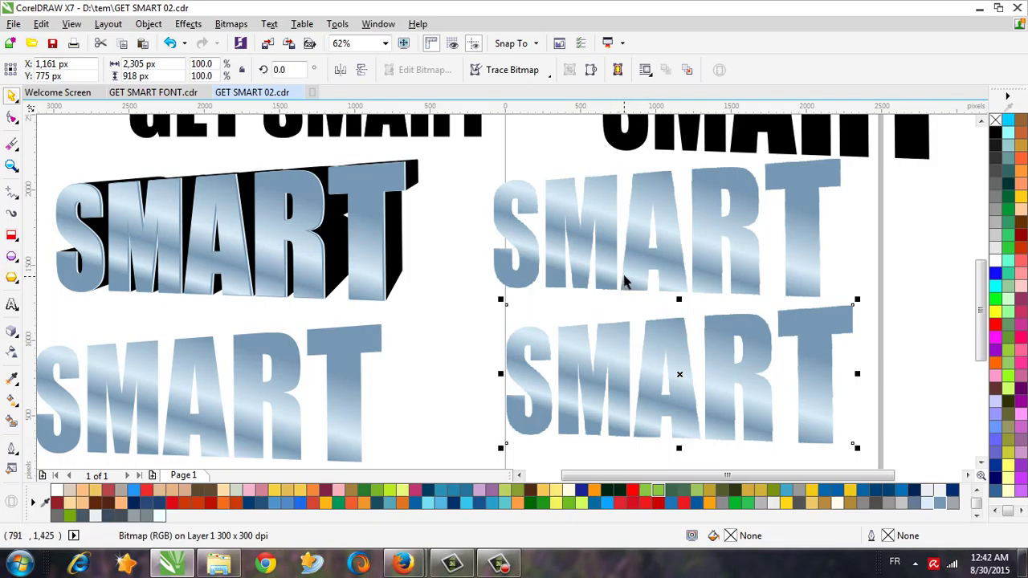
pyautogui.click(615, 374)
pyautogui.press('Delete')
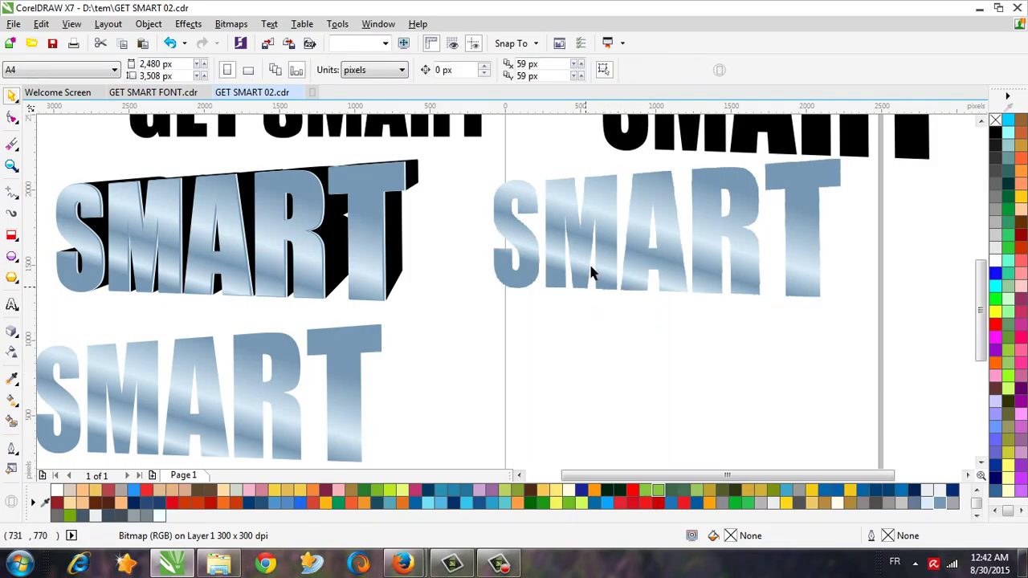
# Apply a Gaussian Blur with a radius of 30 pixels to the SMART bitmap.
pyautogui.click(580, 270)
pyautogui.click(230, 23)
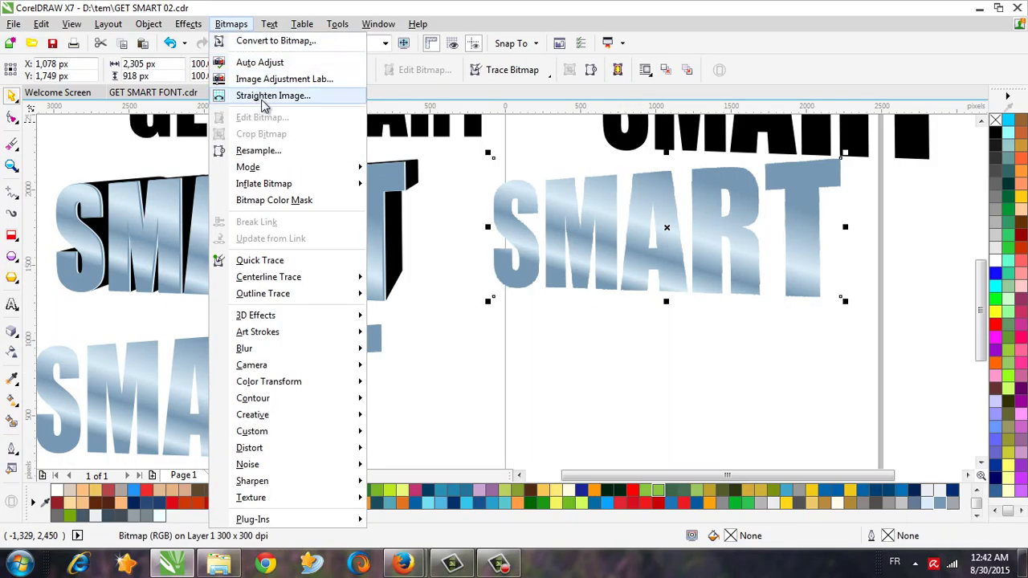
pyautogui.moveTo(269, 350)
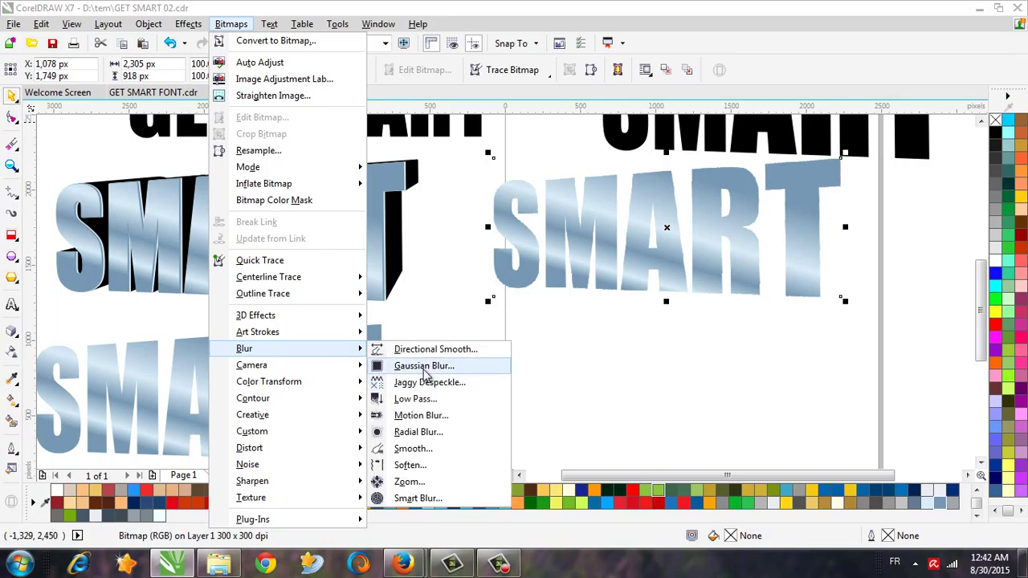
pyautogui.click(425, 366)
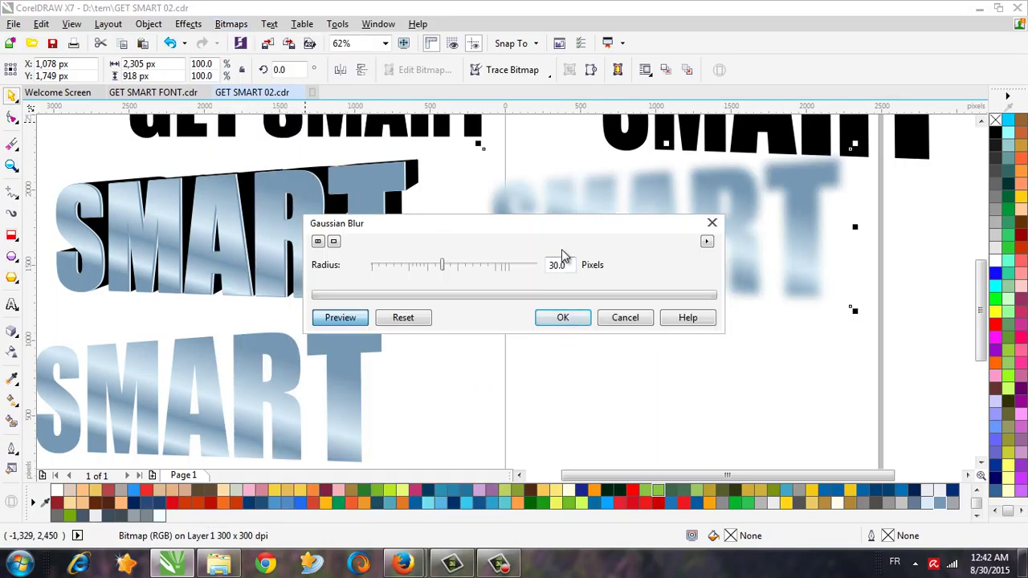
pyautogui.moveTo(562, 224); pyautogui.dragTo(653, 325)
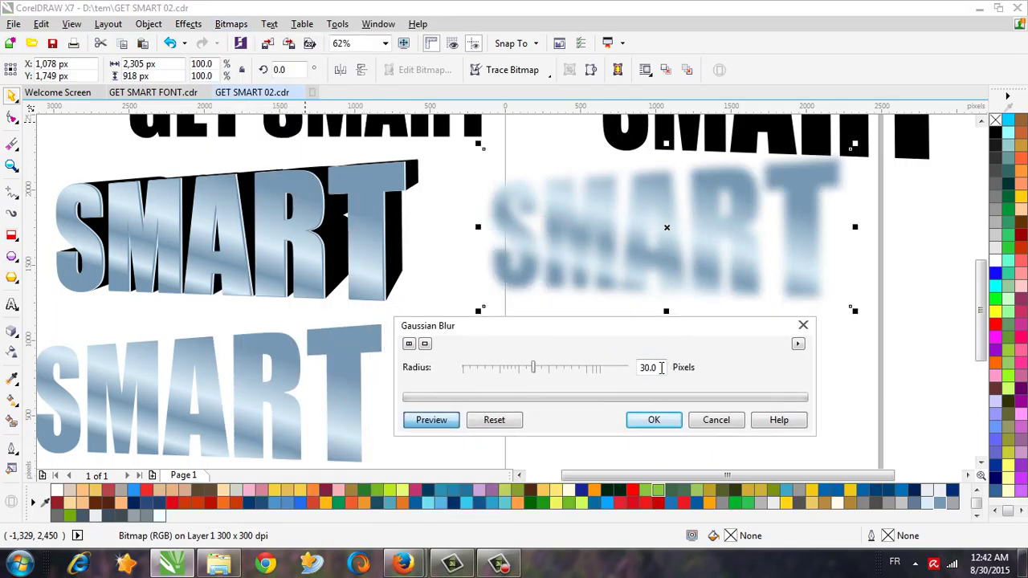
pyautogui.moveTo(660, 367); pyautogui.dragTo(620, 374)
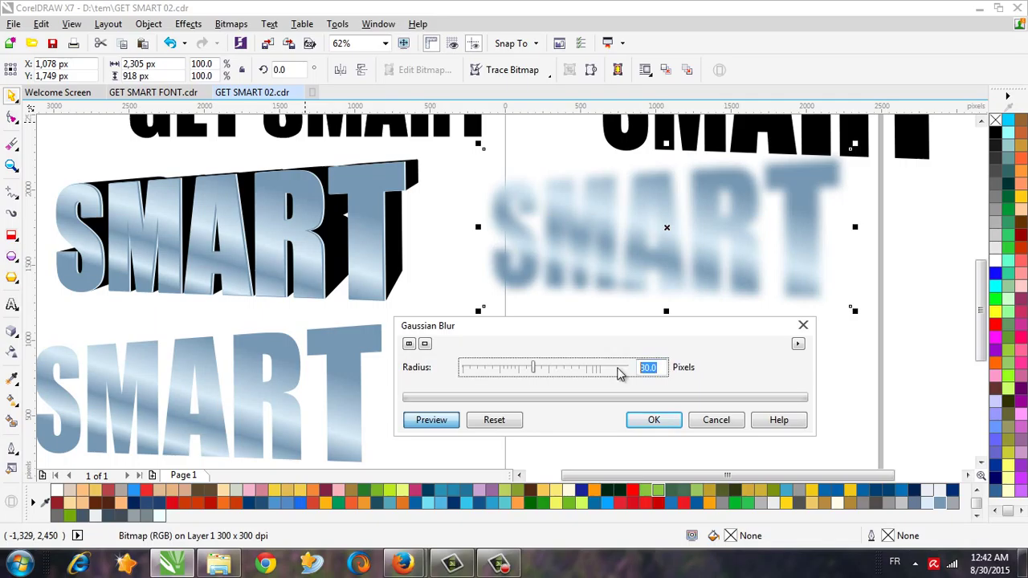
pyautogui.click(652, 420)
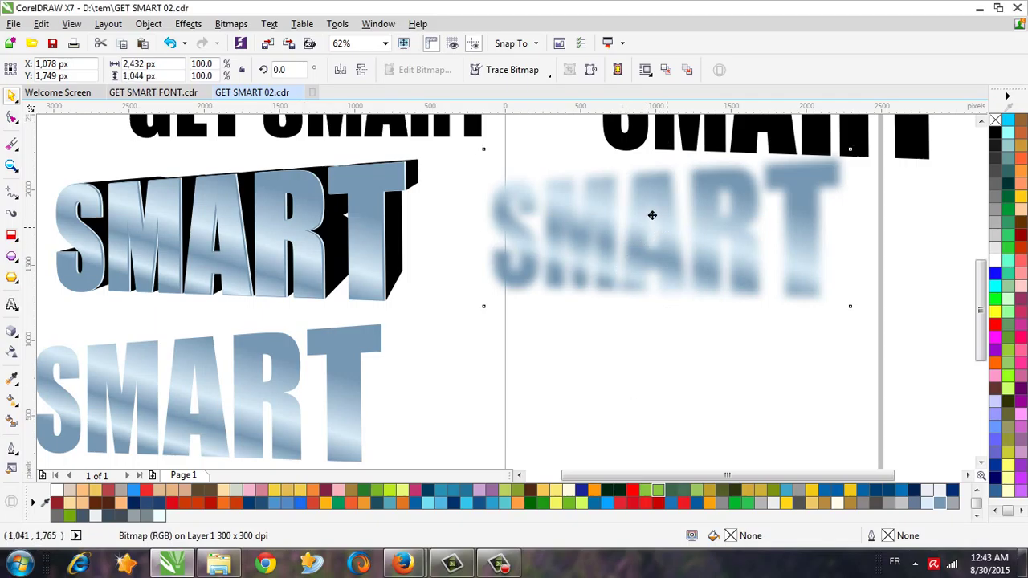
# Duplicate the blurred SMART bitmap below the original and apply the Weather Rain effect to the copy with strength 20, size 10, direction 342.
pyautogui.moveTo(636, 202); pyautogui.dragTo(654, 370)
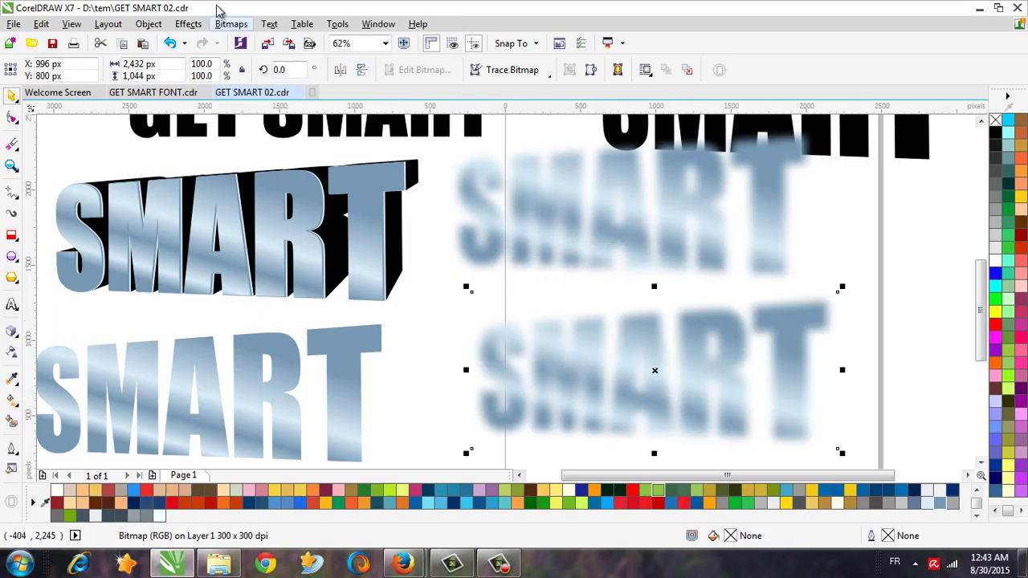
pyautogui.click(231, 23)
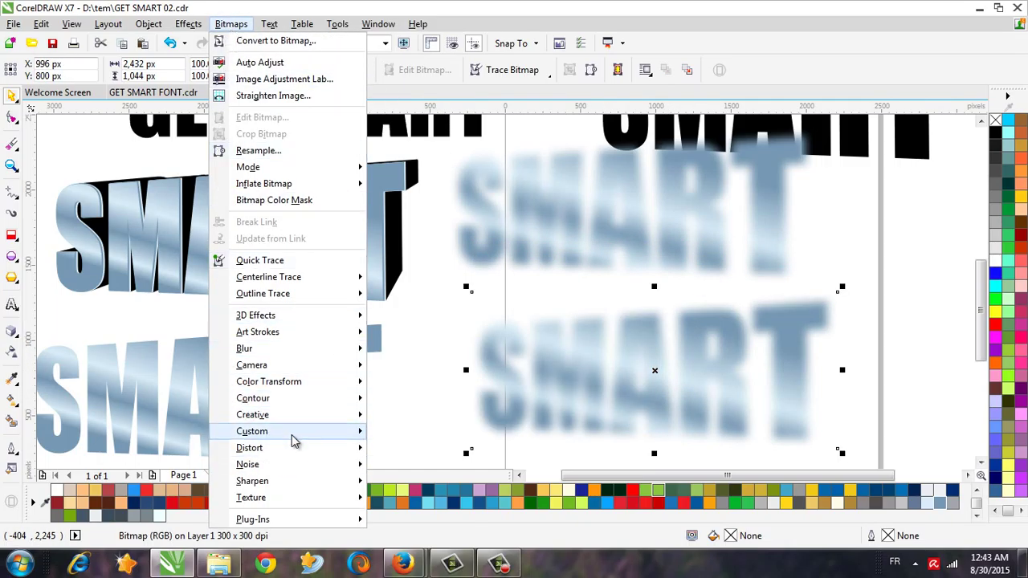
pyautogui.moveTo(305, 424)
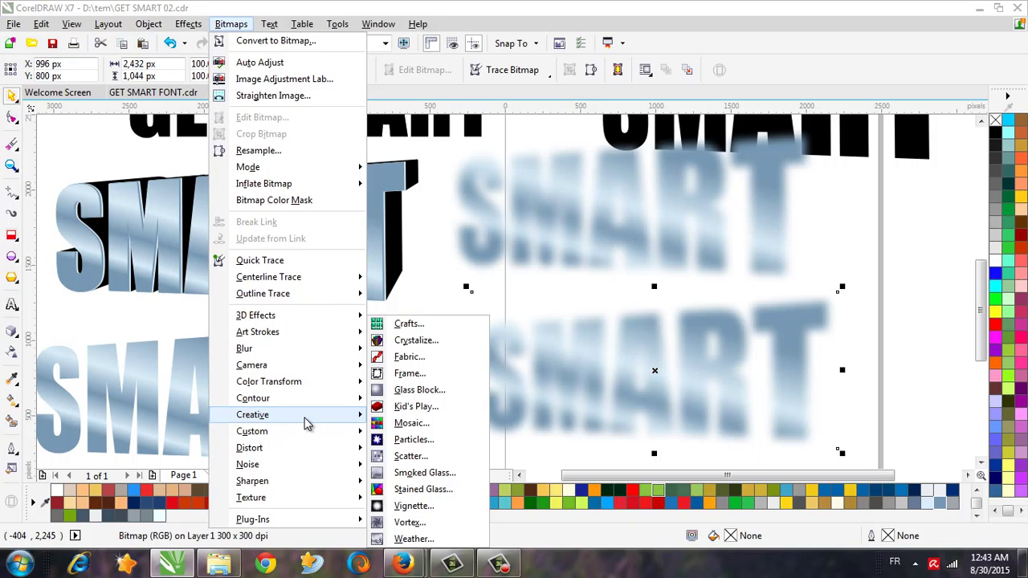
pyautogui.click(408, 540)
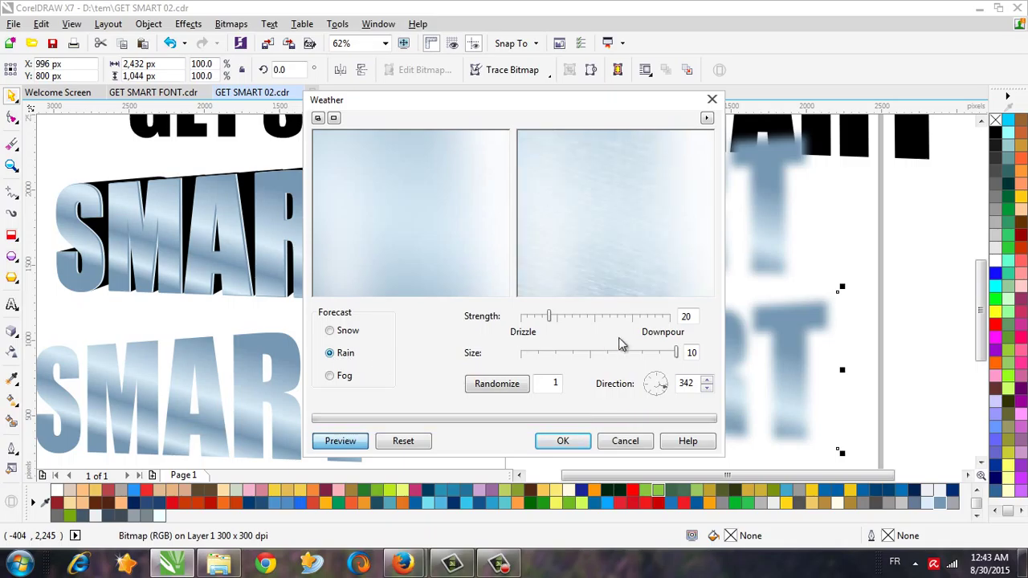
pyautogui.doubleClick(687, 315)
pyautogui.doubleClick(695, 354)
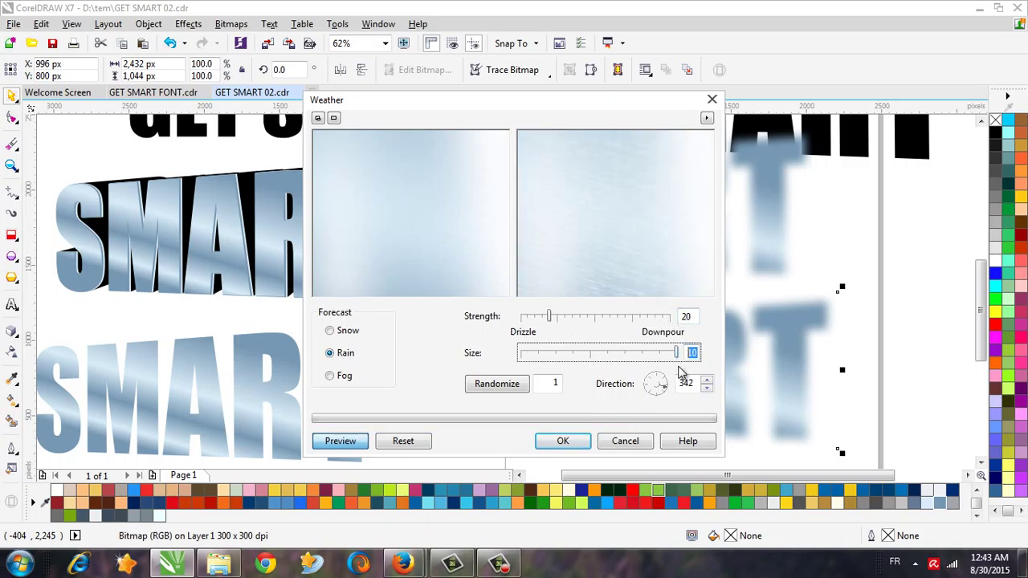
pyautogui.click(687, 384)
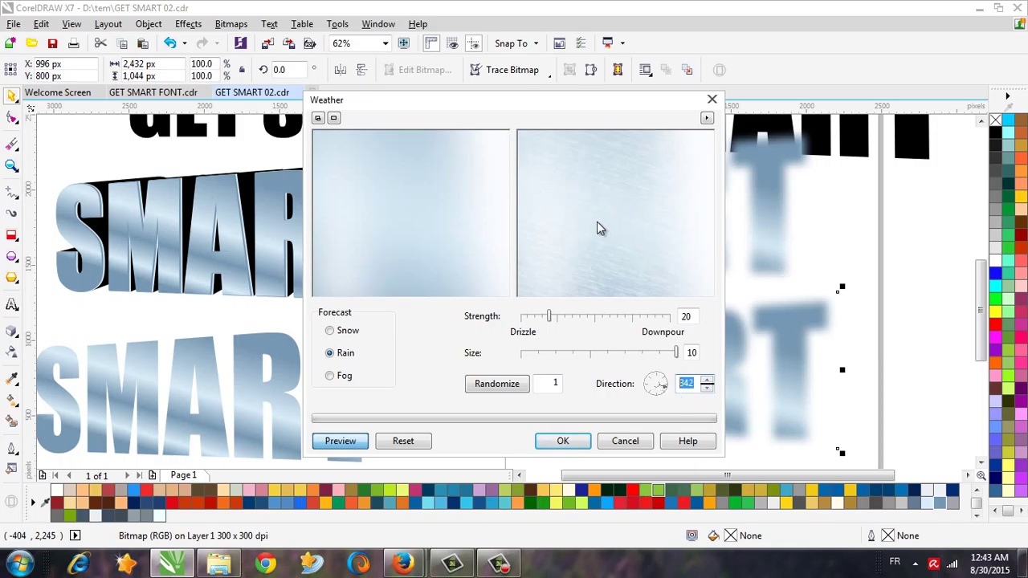
pyautogui.click(554, 445)
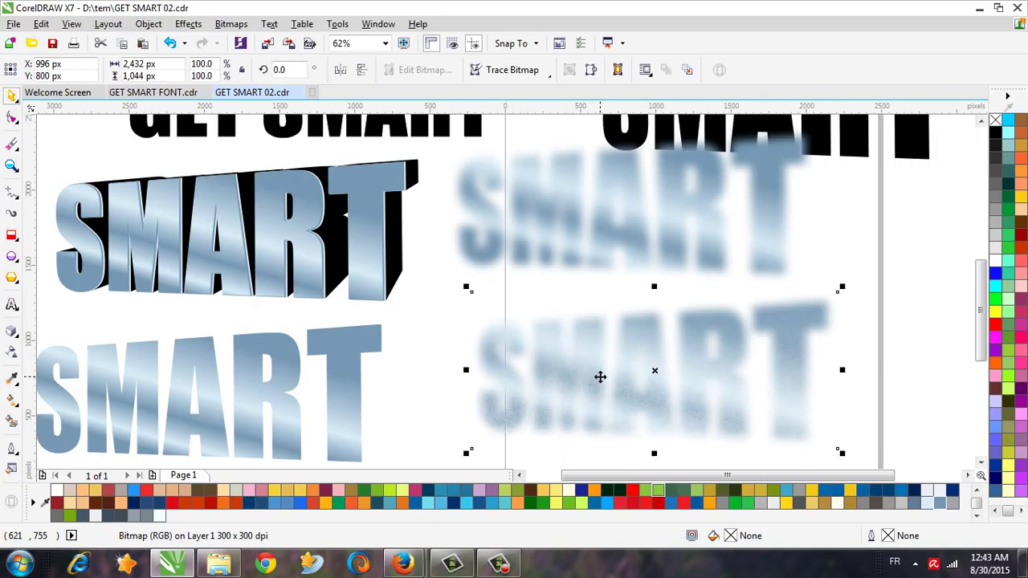
# Place the plain blurred bitmap over the extruded SMART at X -1,816 px, Y 1,726 px, and PowerClip it inside the gradient front face.
pyautogui.click(581, 243)
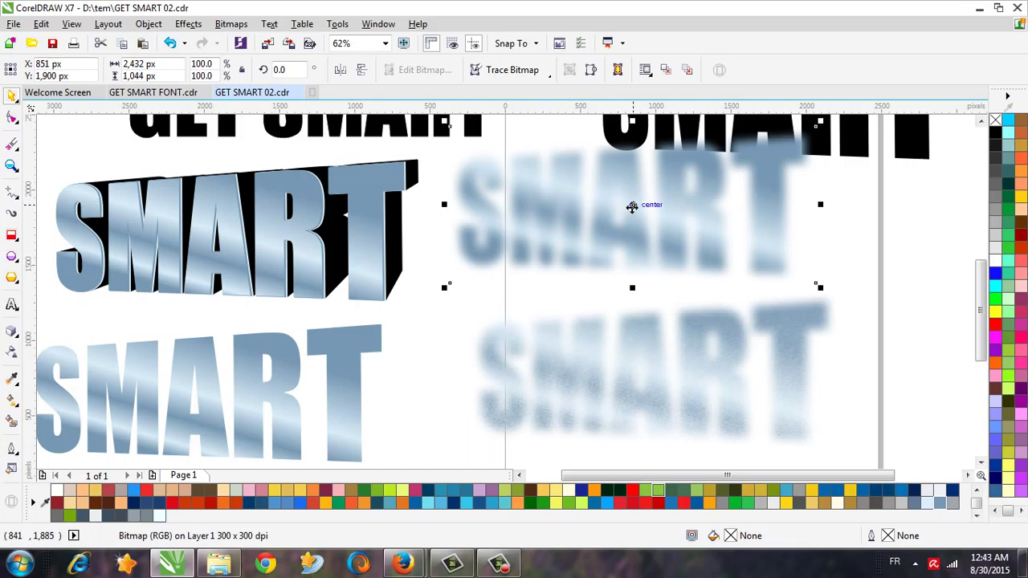
pyautogui.moveTo(632, 207); pyautogui.dragTo(233, 234)
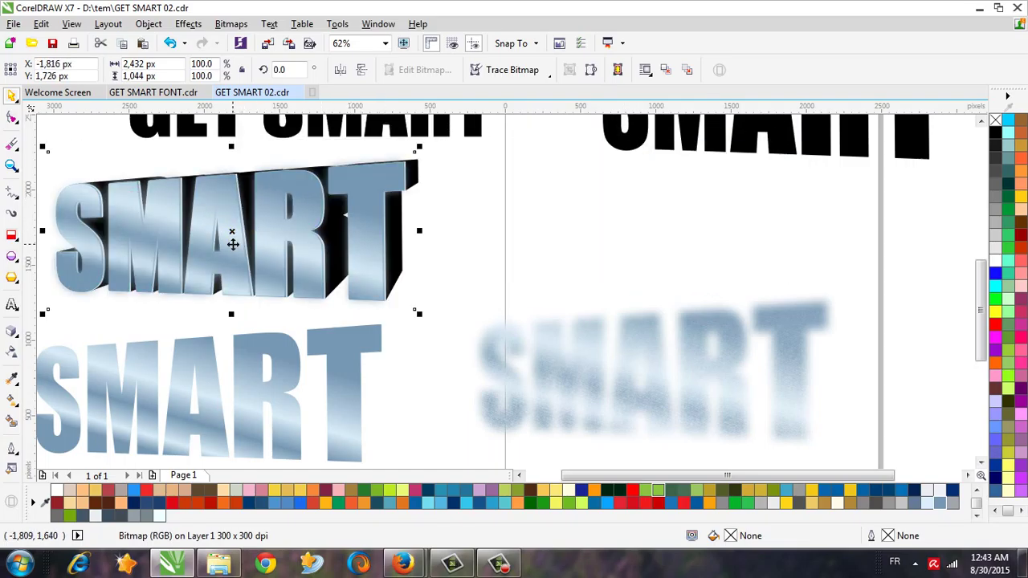
pyautogui.click(148, 25)
pyautogui.moveTo(188, 24)
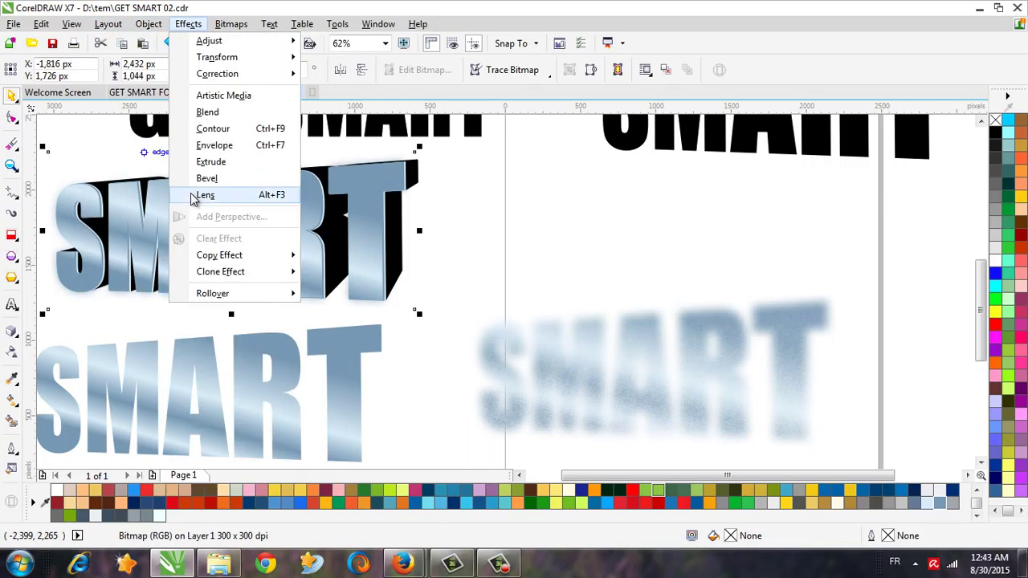
pyautogui.click(158, 47)
pyautogui.click(159, 25)
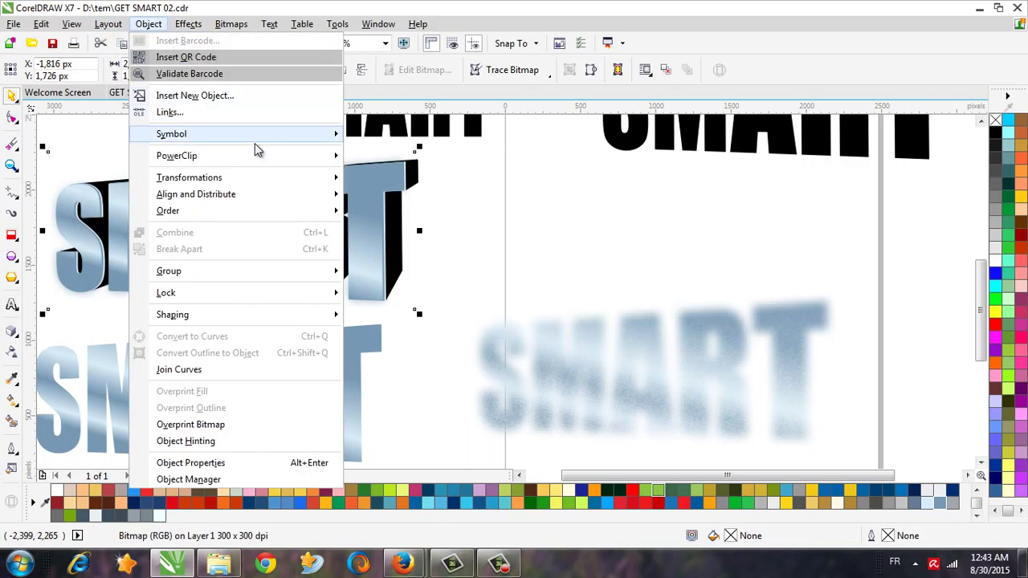
pyautogui.moveTo(286, 158)
pyautogui.click(385, 158)
pyautogui.click(257, 202)
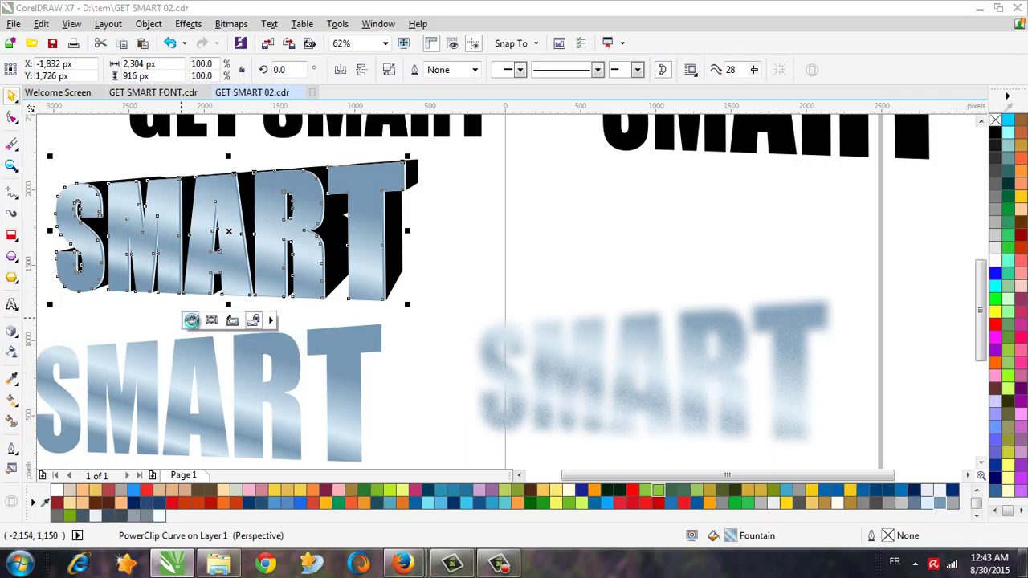
# Give the blurred bitmap inside the SMART PowerClip a uniform transparency of 10 and finish editing the contents.
pyautogui.click(193, 321)
pyautogui.click(265, 268)
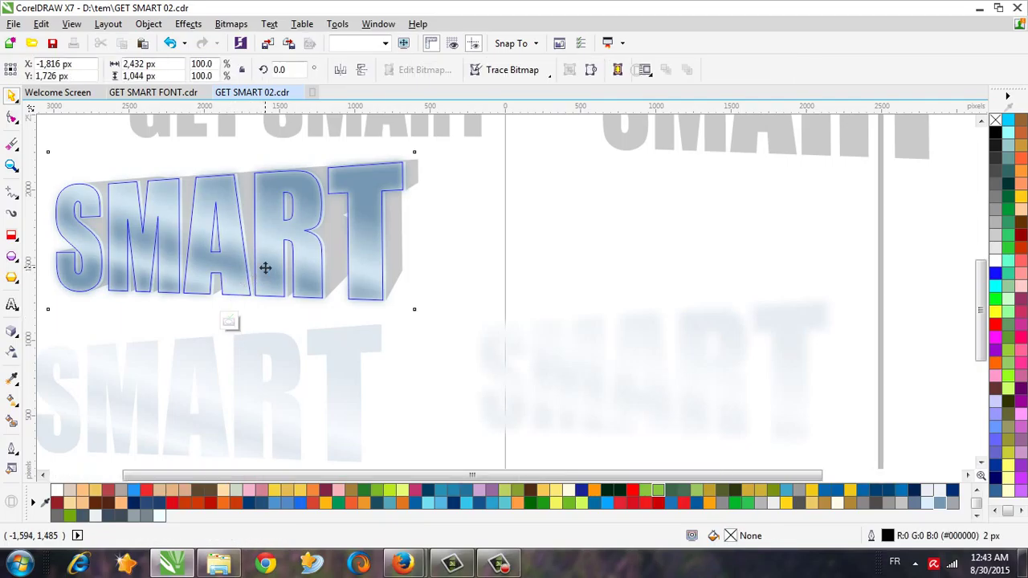
pyautogui.click(12, 351)
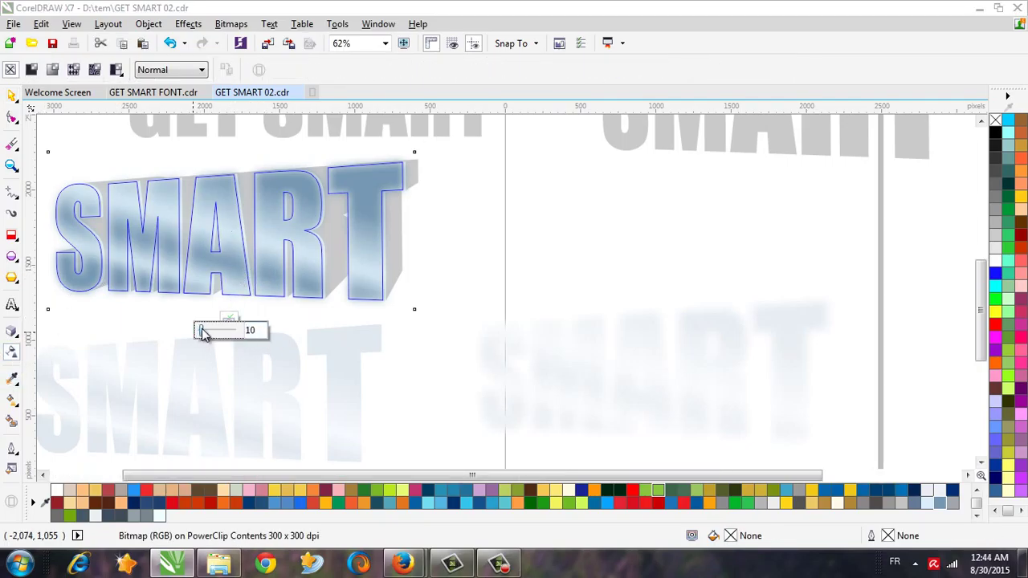
pyautogui.click(230, 324)
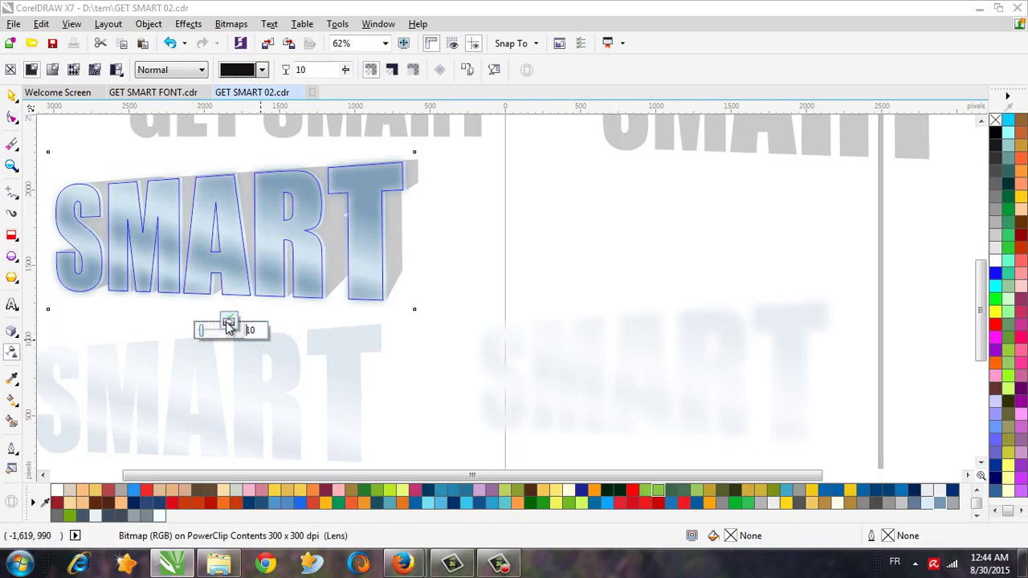
pyautogui.click(232, 320)
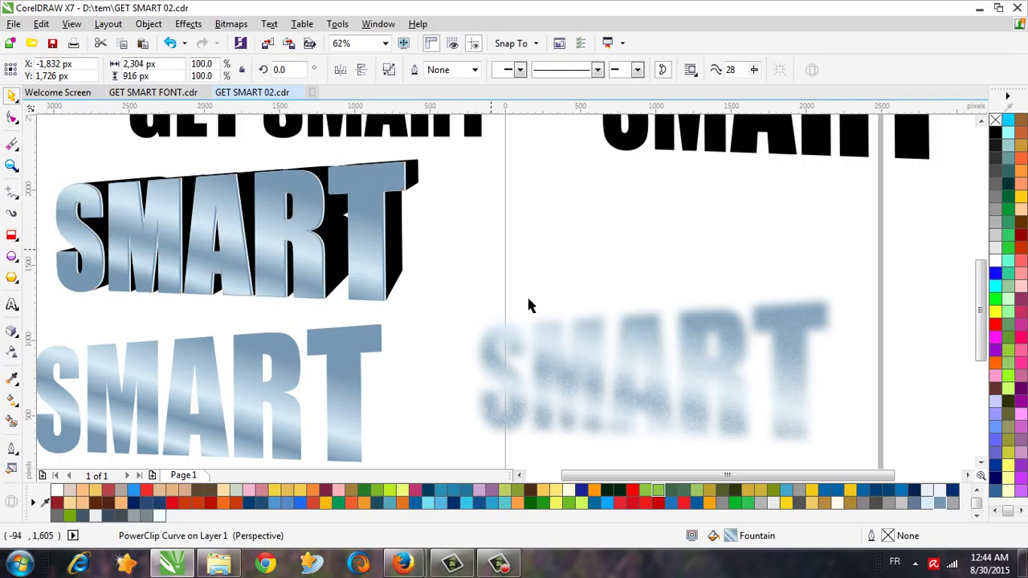
# Move the rain-textured bitmap onto the extruded SMART at X -1,832 px, Y 1,726 px, and PowerClip it inside the front face.
pyautogui.click(562, 345)
pyautogui.moveTo(657, 374); pyautogui.dragTo(228, 233)
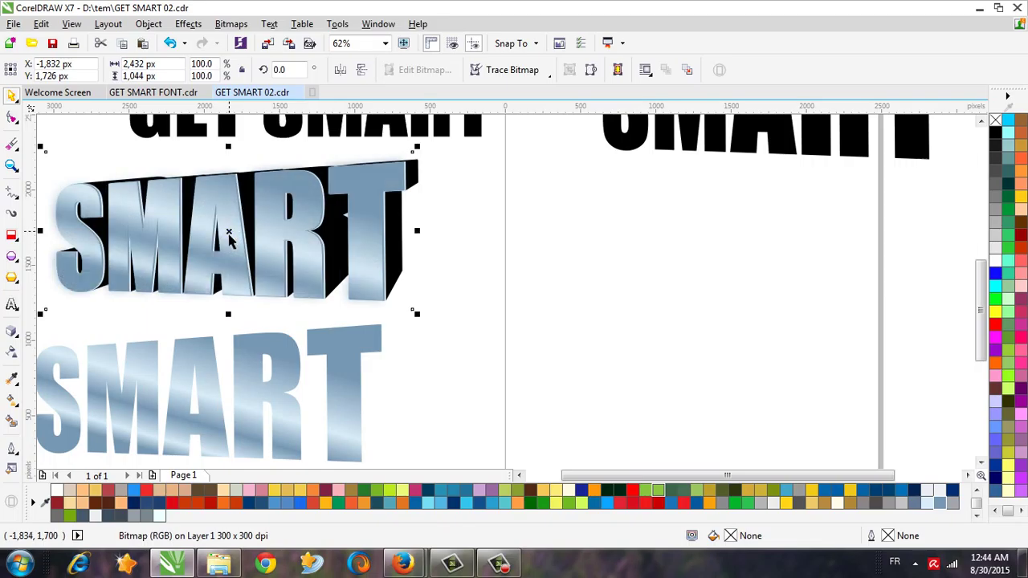
pyautogui.click(147, 25)
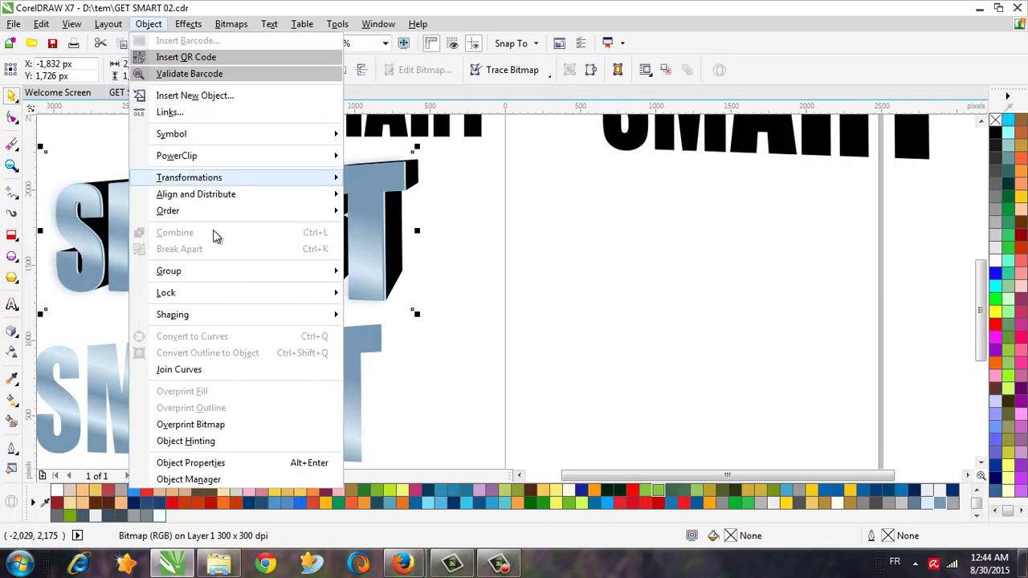
pyautogui.moveTo(245, 159)
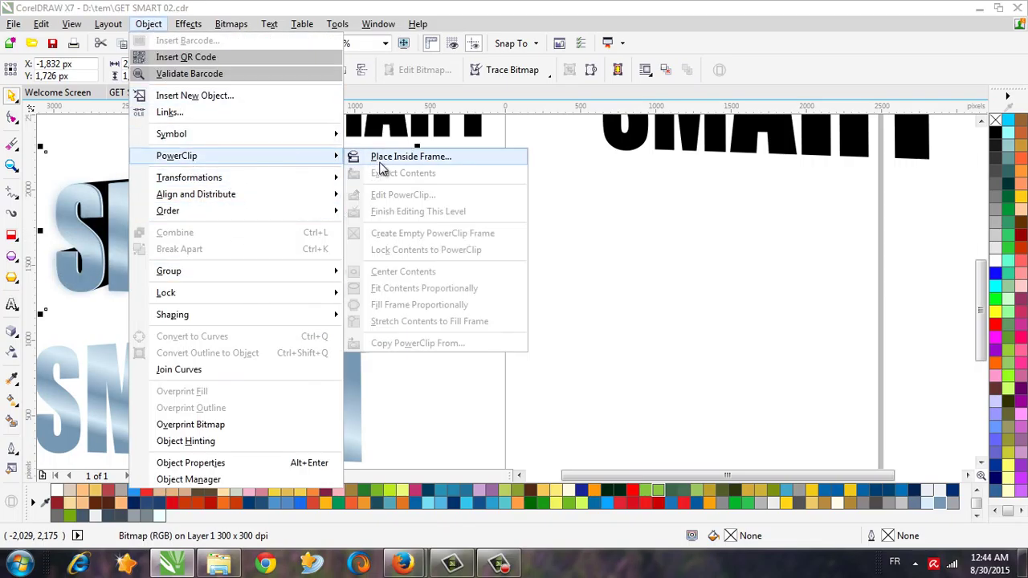
pyautogui.click(384, 164)
pyautogui.click(215, 231)
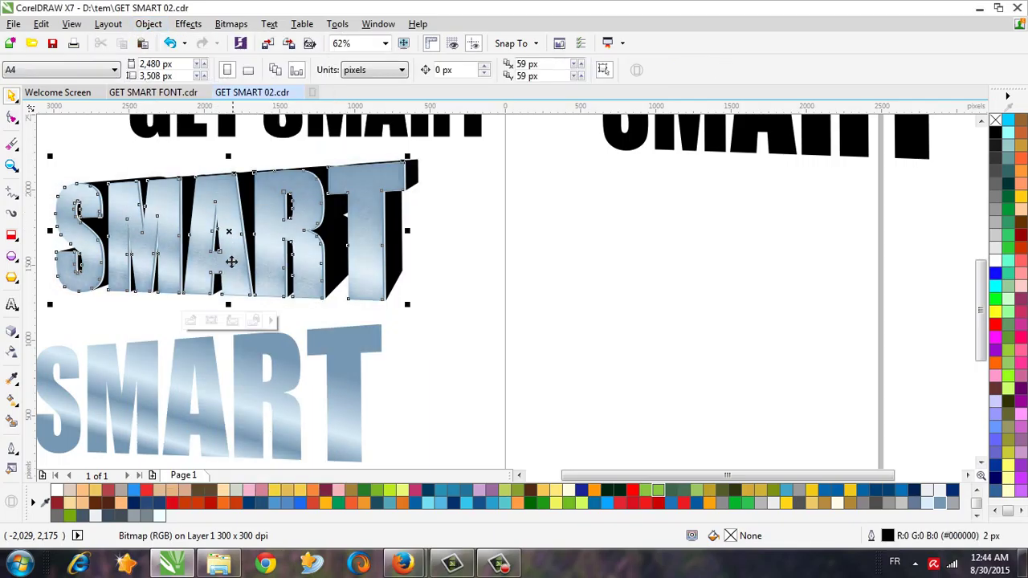
# Apply a uniform transparency of 10 to the rain-textured bitmap inside the PowerClip, finish editing and deselect.
pyautogui.click(192, 319)
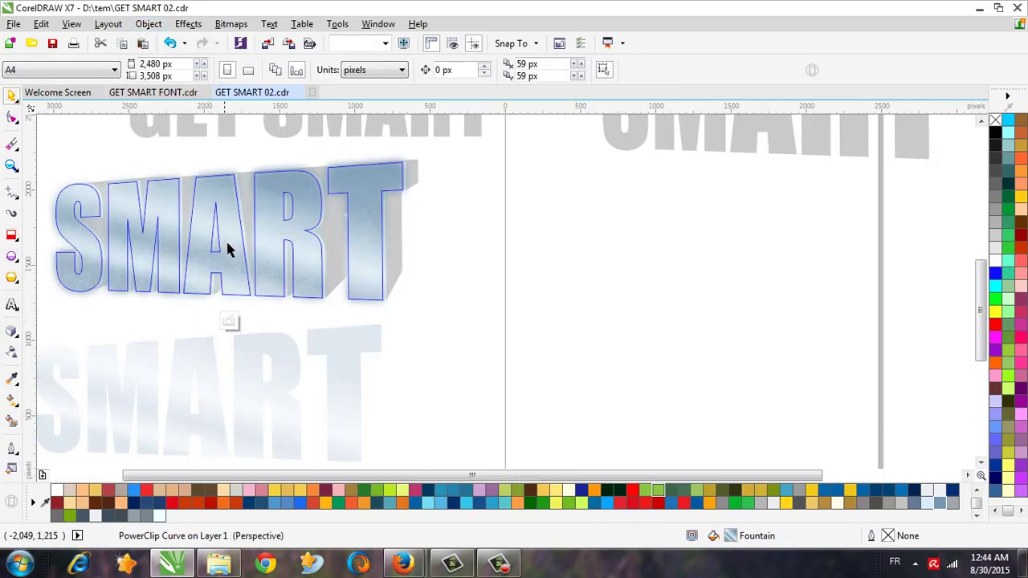
pyautogui.click(13, 353)
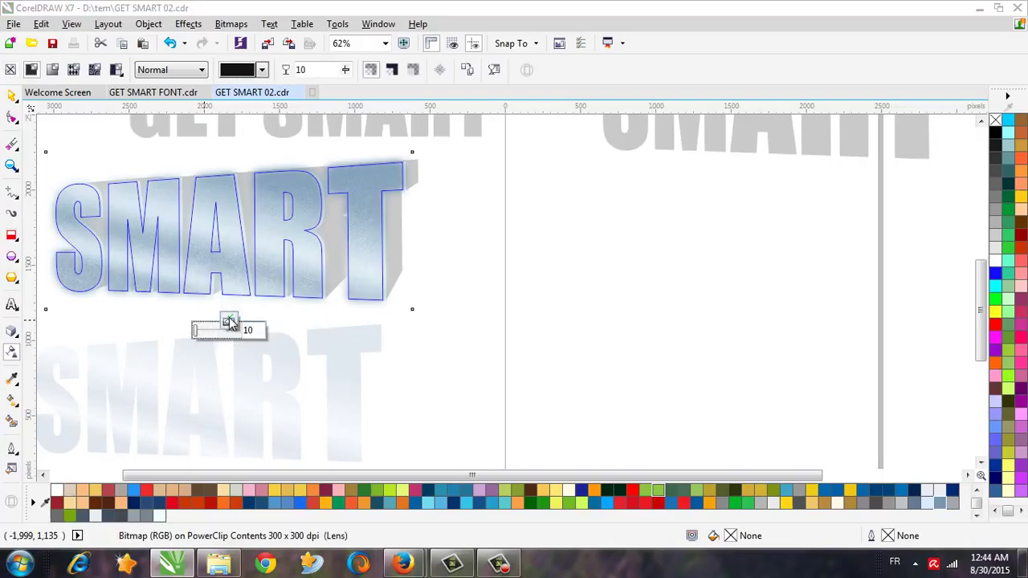
pyautogui.click(229, 321)
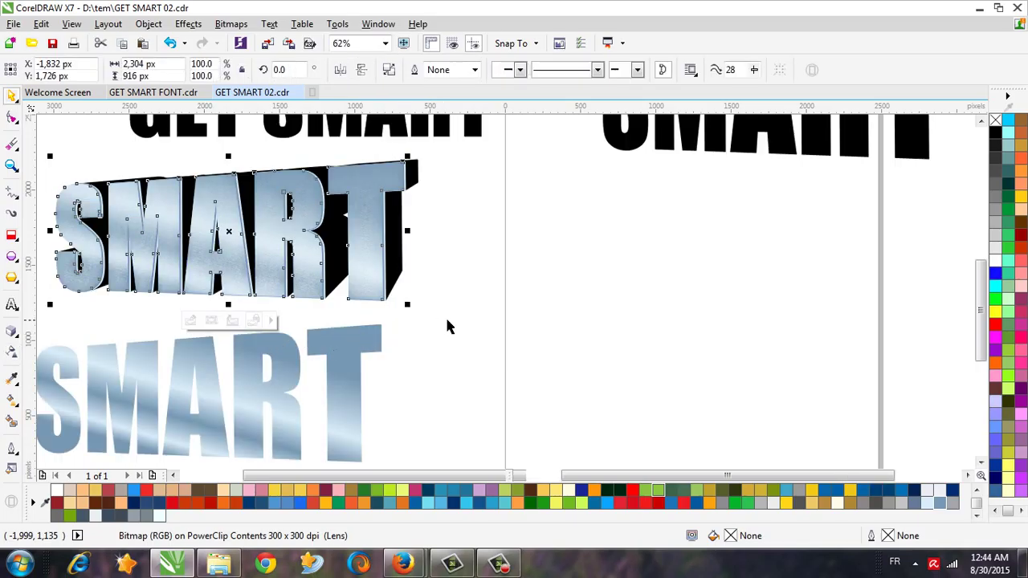
pyautogui.click(448, 325)
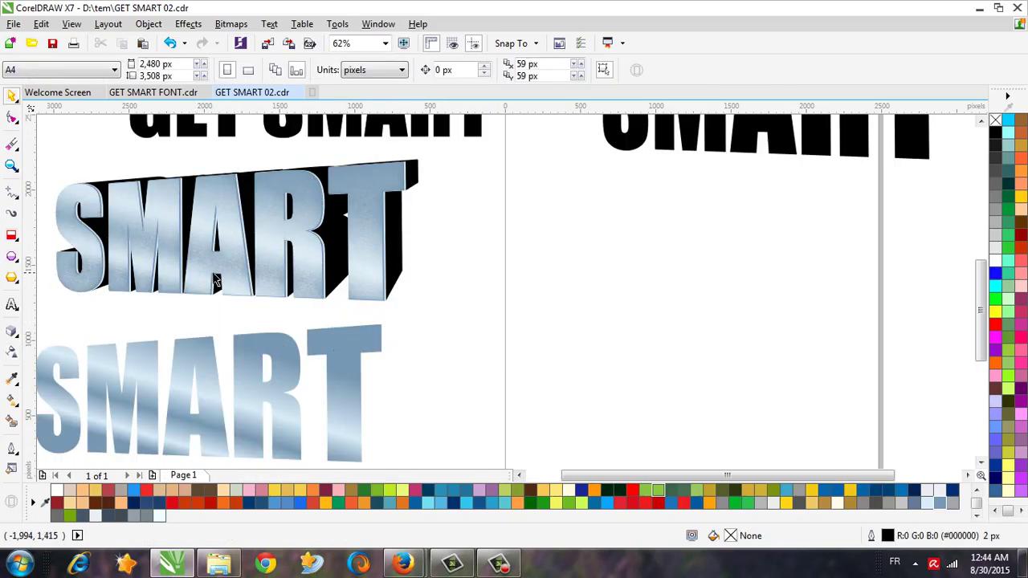
# Set the rain-textured bitmap's uniform transparency to 20 inside the SMART PowerClip, finish editing and deselect everything.
pyautogui.click(218, 269)
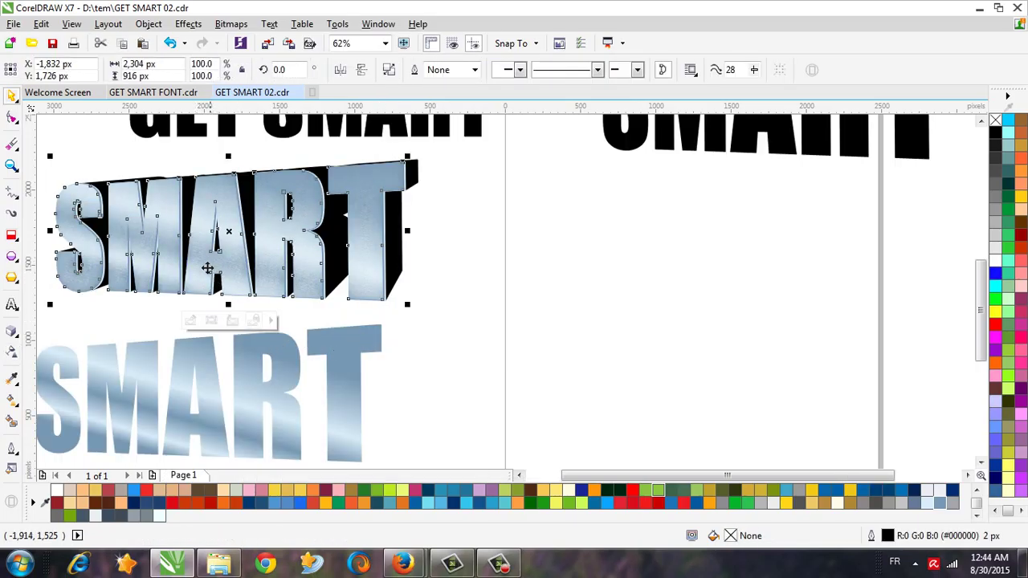
pyautogui.click(192, 322)
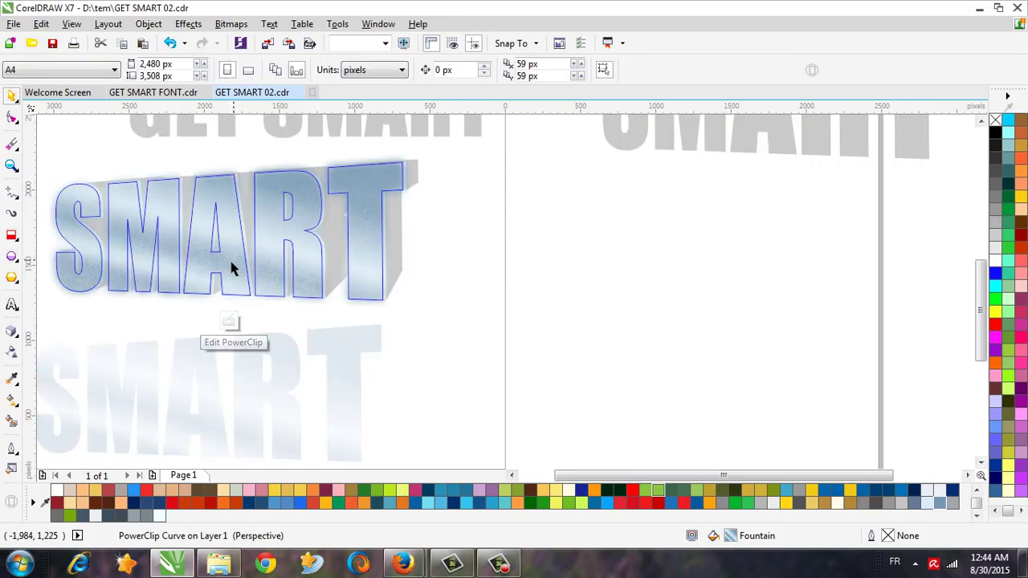
pyautogui.click(232, 269)
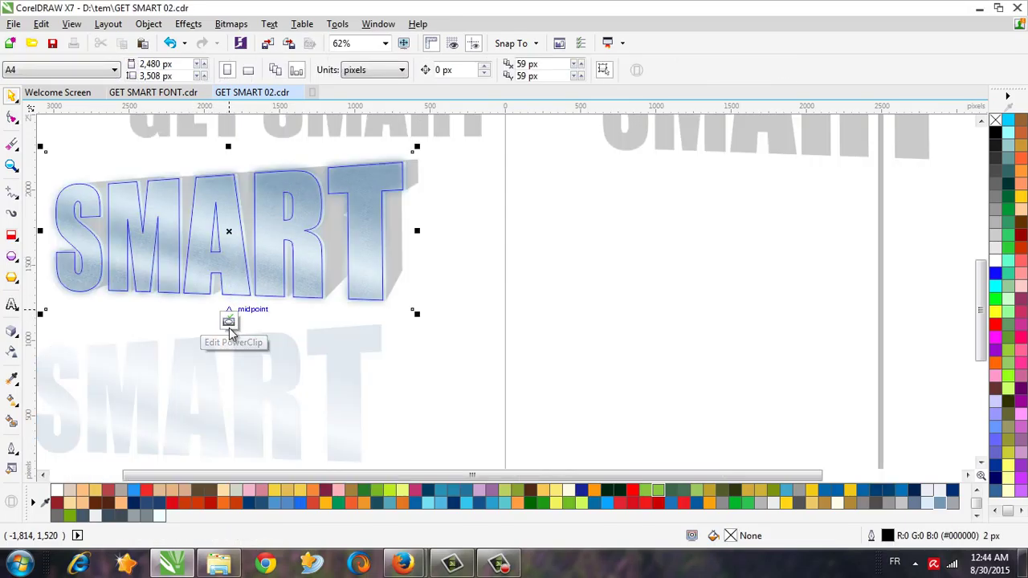
pyautogui.click(12, 351)
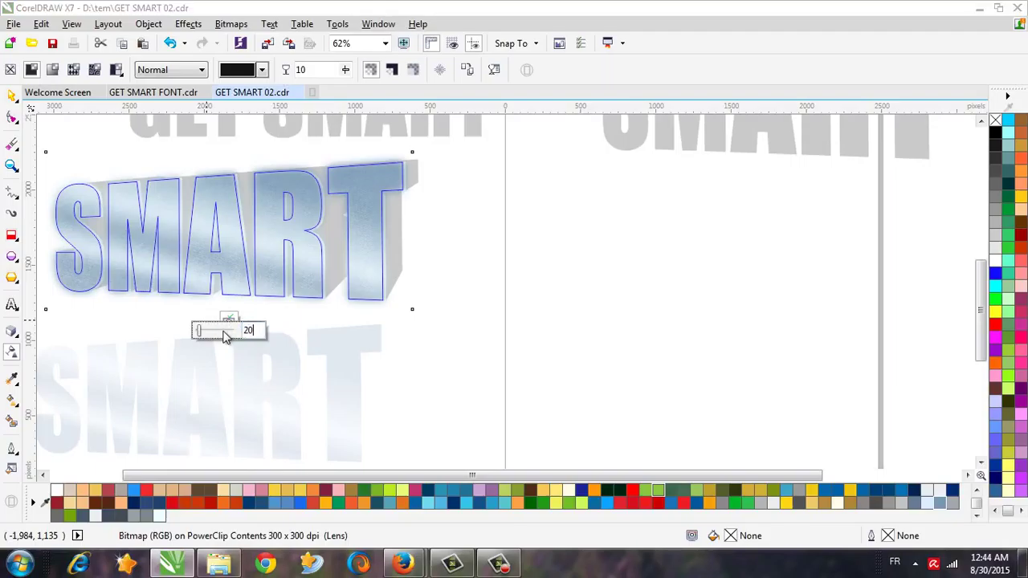
pyautogui.press('Return')
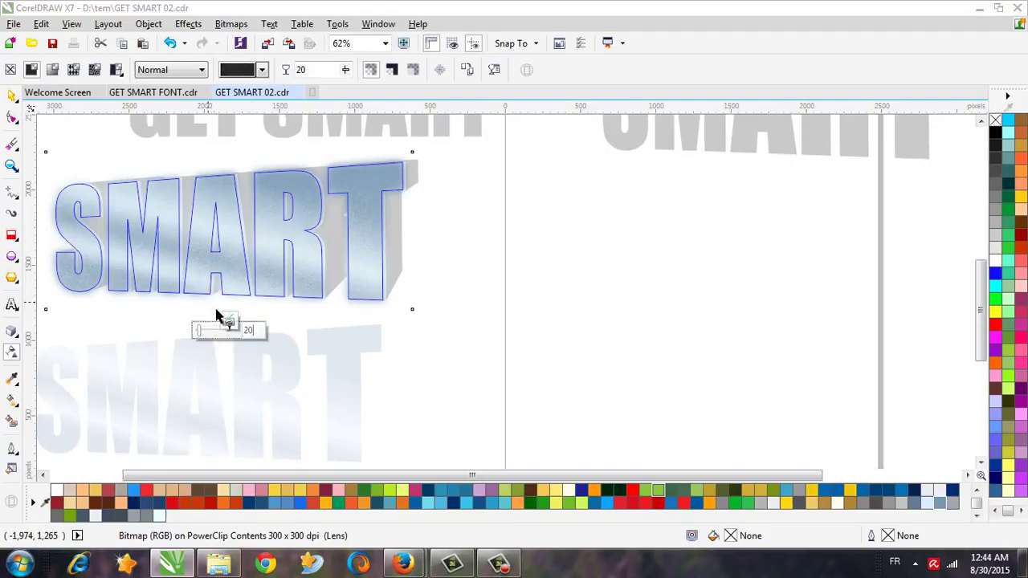
pyautogui.click(229, 321)
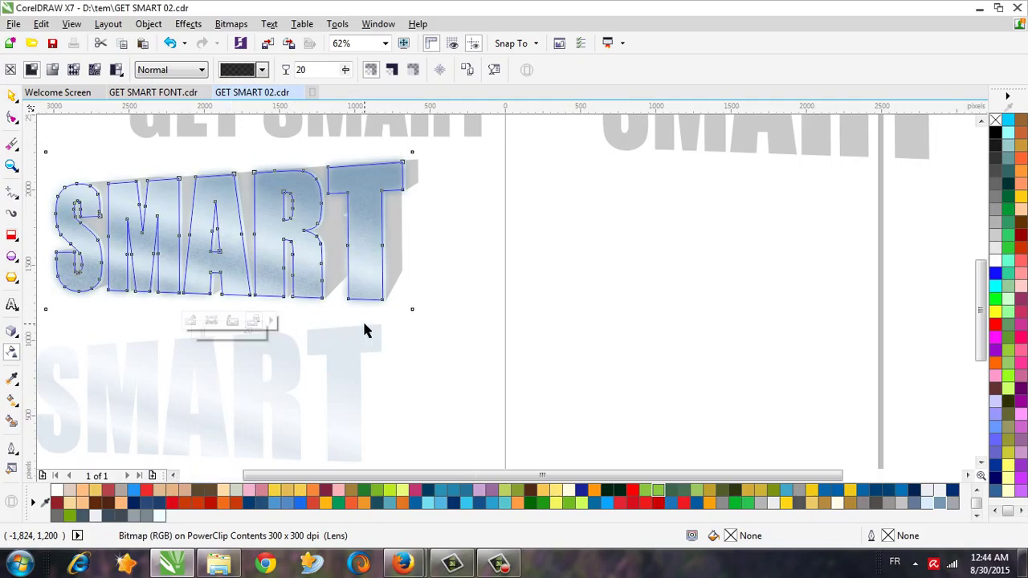
pyautogui.press('space')
pyautogui.press('Escape')
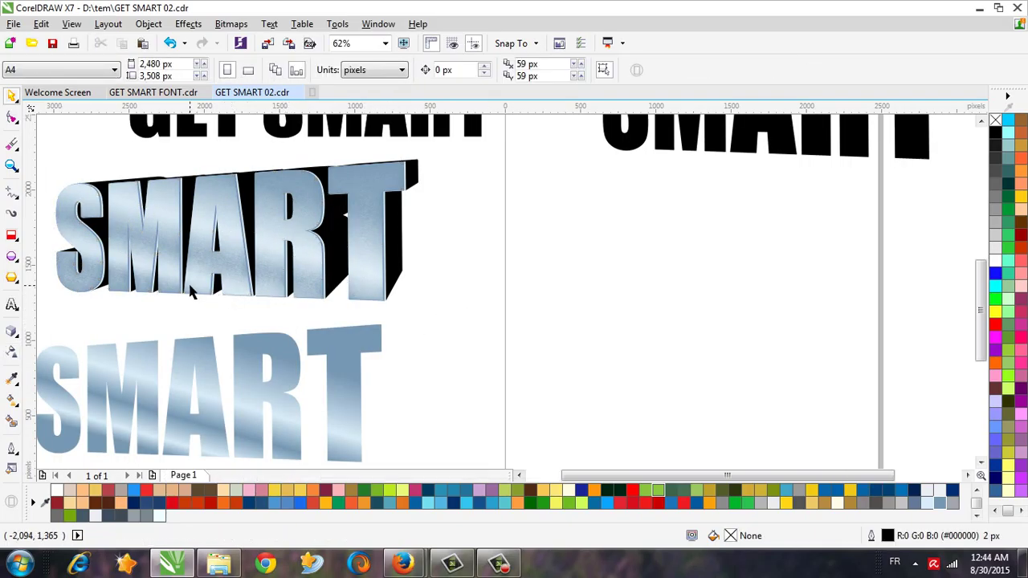
# Move all parts of the textured, extruded SMART together onto the page below the large black SMART and deselect them.
pyautogui.scroll(-1, 193, 293)
pyautogui.moveTo(41, 137); pyautogui.dragTo(440, 321)
pyautogui.moveTo(301, 261); pyautogui.dragTo(728, 278)
pyautogui.click(643, 359)
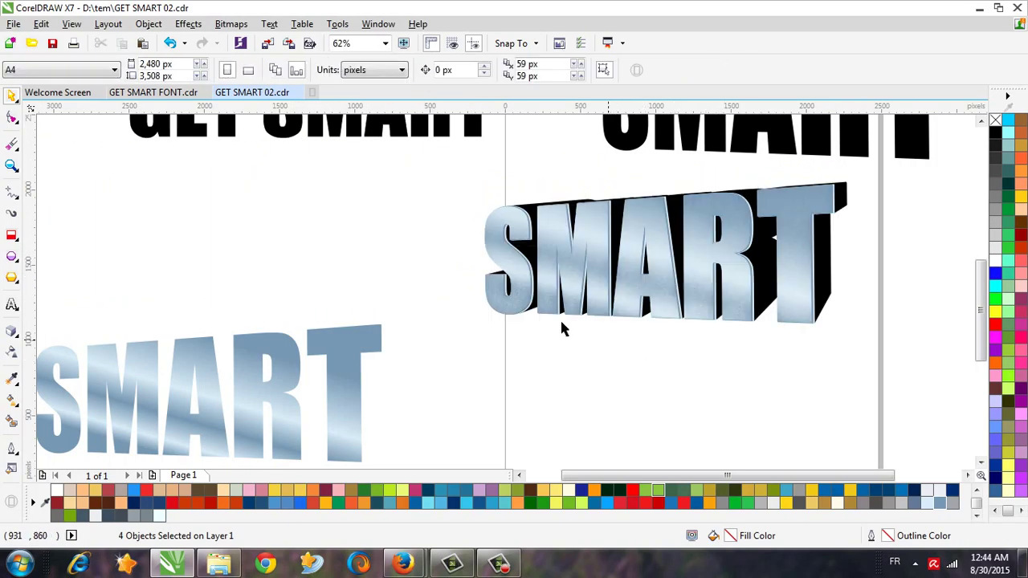
# Move the spare gradient SMART face to X -1,443 px, Y 1,729 px, and lay a black-filled copy over it, offset slightly downward.
pyautogui.moveTo(274, 364); pyautogui.dragTo(331, 179)
pyautogui.scroll(1, 328, 173)
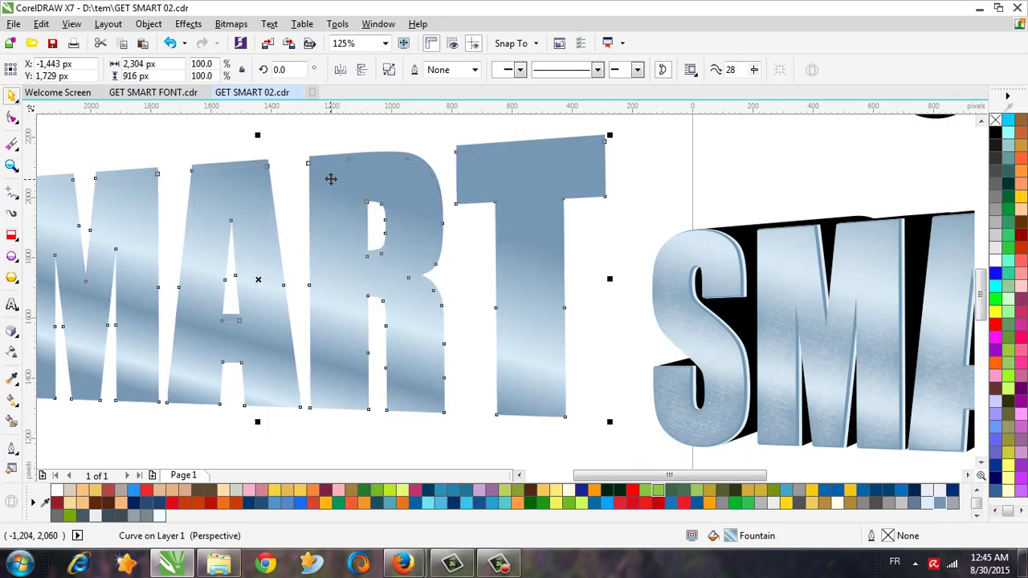
pyautogui.hotkey('ctrl', 'z')
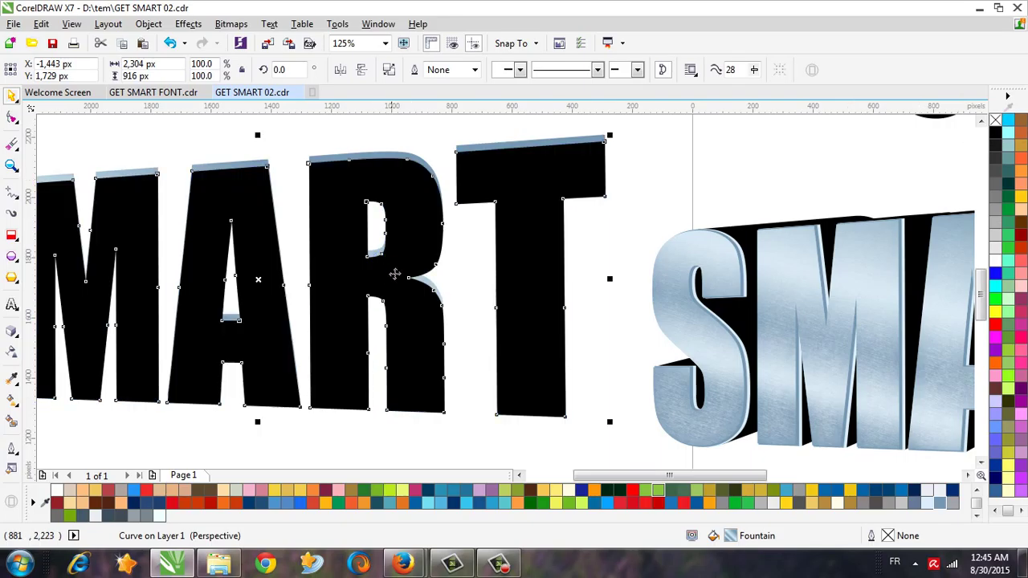
pyautogui.scroll(-1, 394, 273)
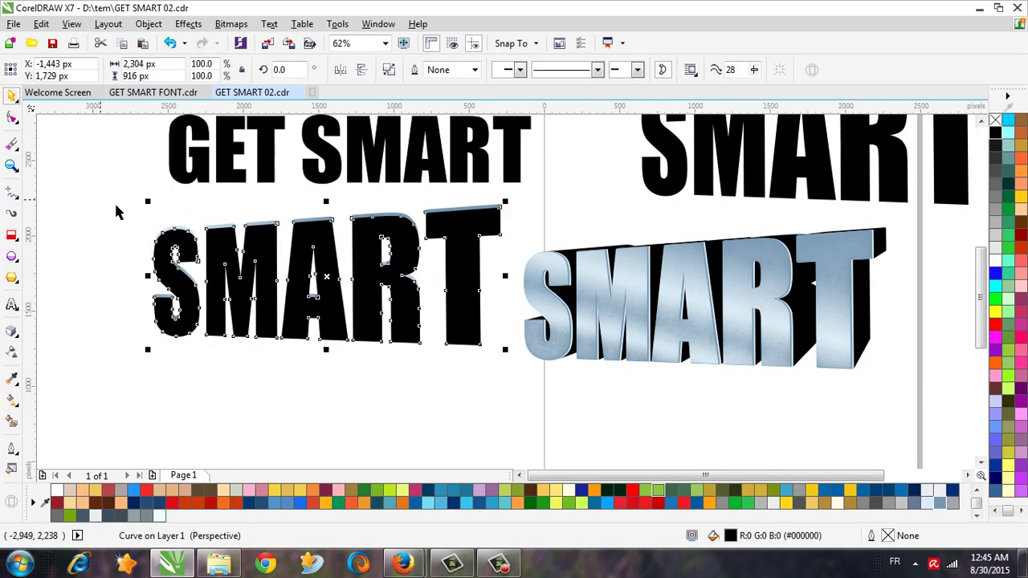
# Trim the black copy away from the gradient SMART face and place the remaining slivers along the upper edges of the textured SMART.
pyautogui.moveTo(117, 211); pyautogui.dragTo(528, 361)
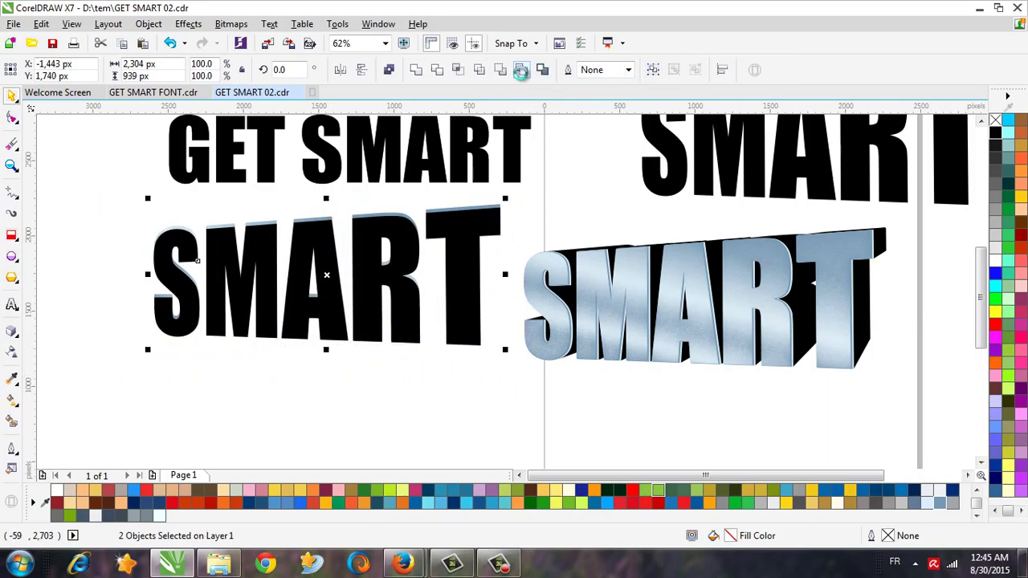
pyautogui.click(520, 70)
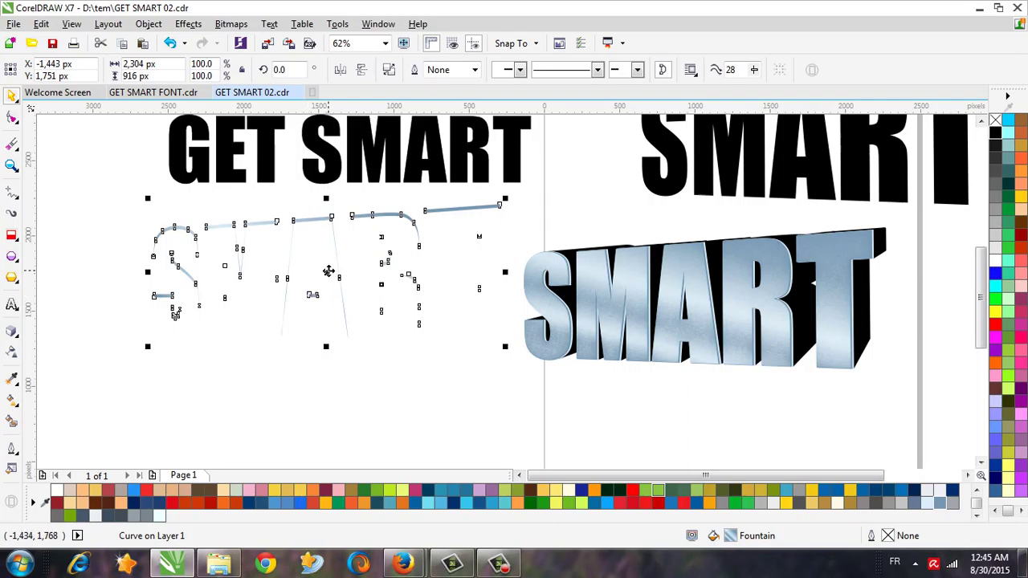
pyautogui.moveTo(326, 291)
pyautogui.mouseDown()
pyautogui.moveTo(295, 327)
pyautogui.moveTo(695, 297)
pyautogui.mouseUp()
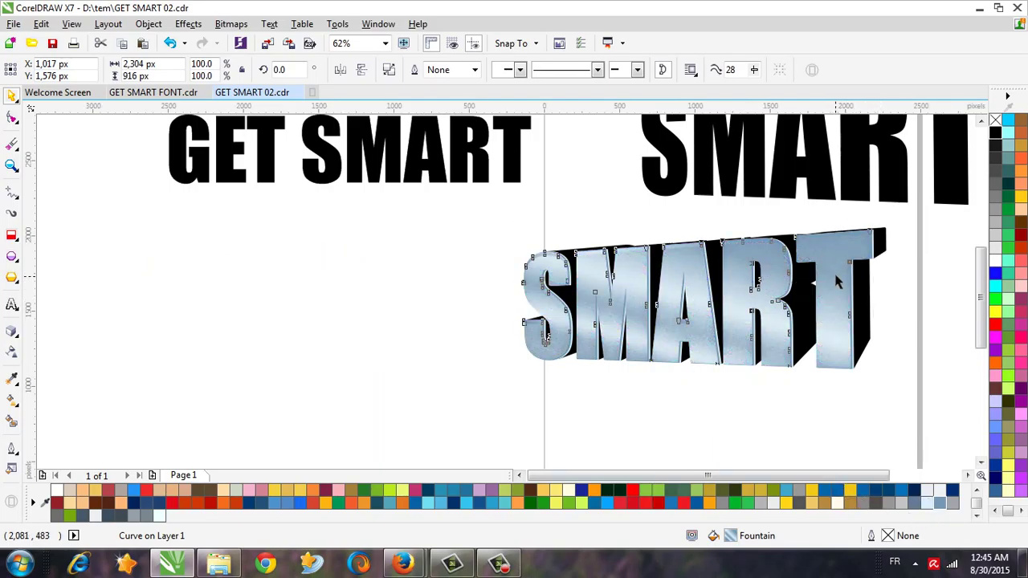
# Fill the slivers with light blue R218 G237 B248, move the whole textured SMART off the page below GET SMART, and deselect it.
pyautogui.moveTo(897, 217); pyautogui.dragTo(460, 401)
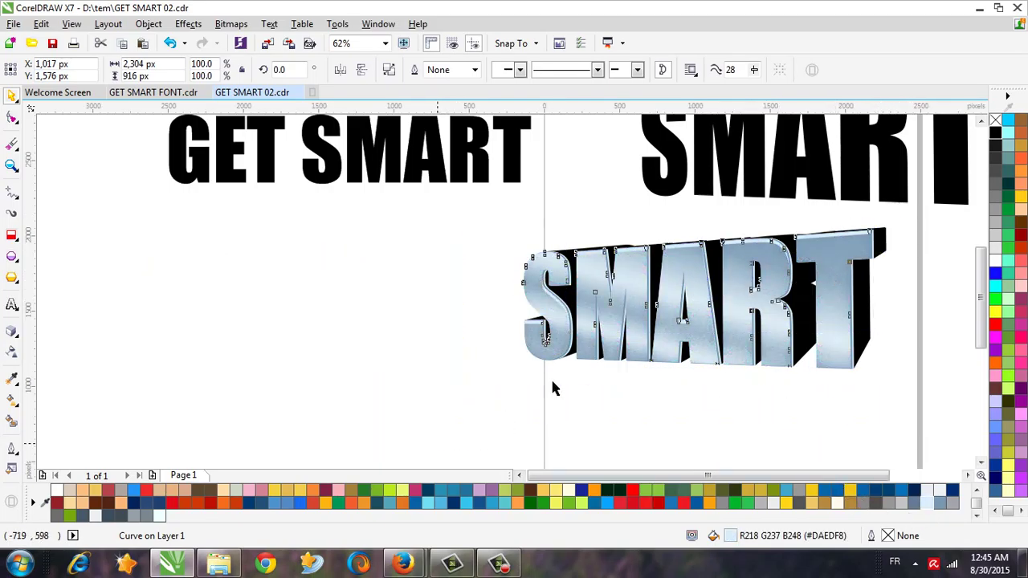
pyautogui.moveTo(676, 313); pyautogui.dragTo(299, 310)
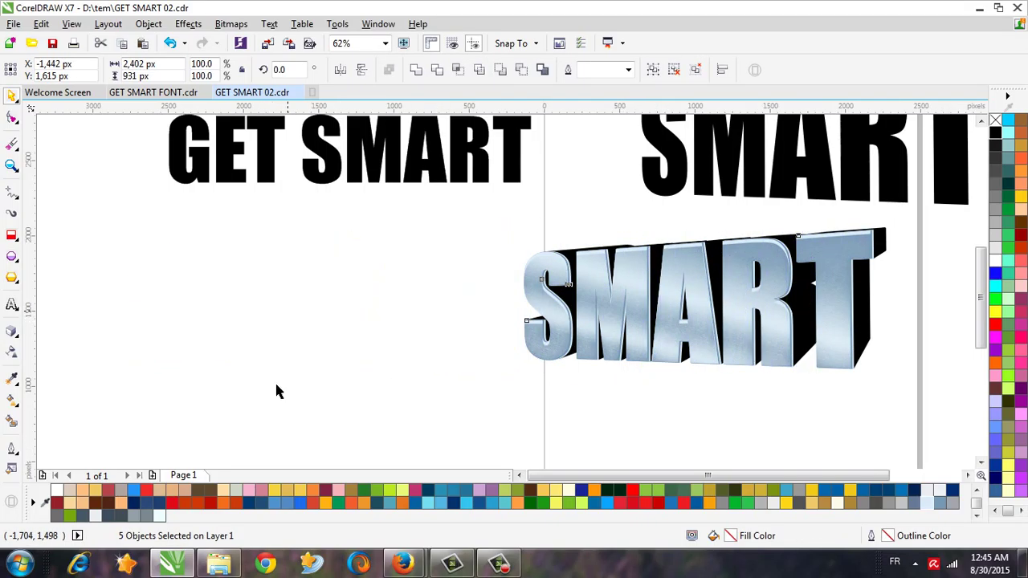
pyautogui.click(277, 374)
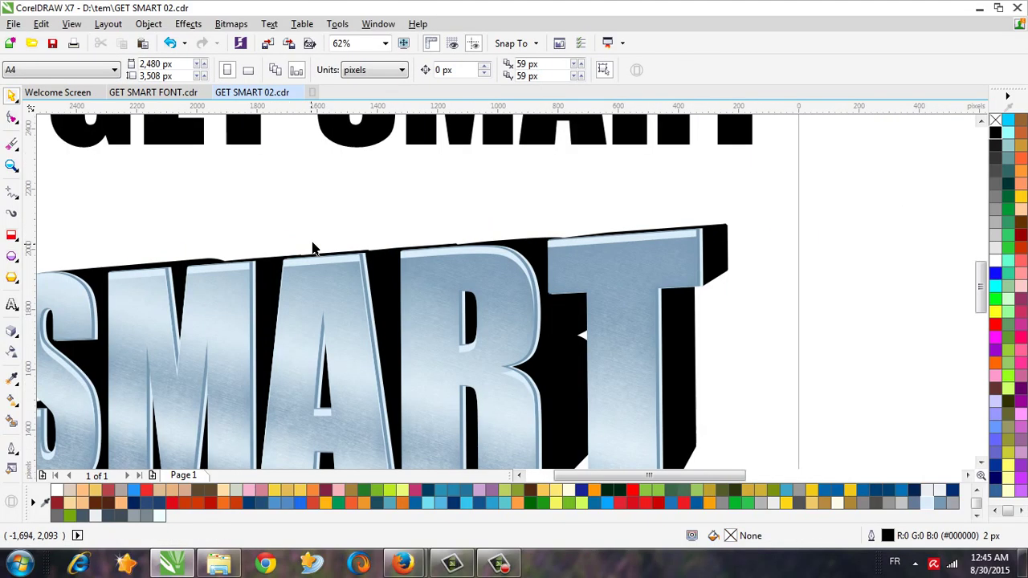
# Give the light blue edge slivers on the SMART letters a uniform transparency of 60 and deselect them.
pyautogui.scroll(2, 312, 257)
pyautogui.click(312, 267)
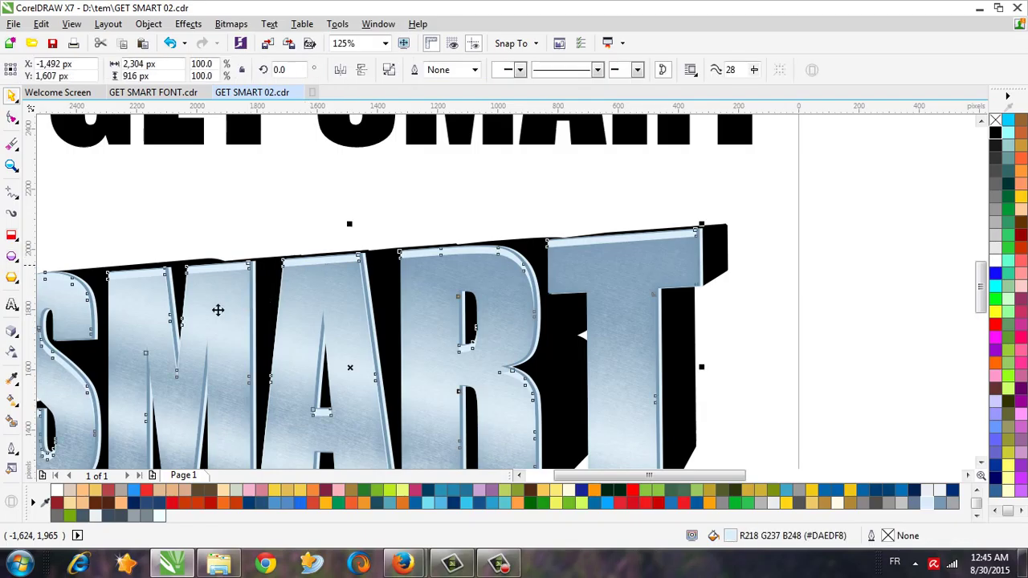
pyautogui.click(11, 351)
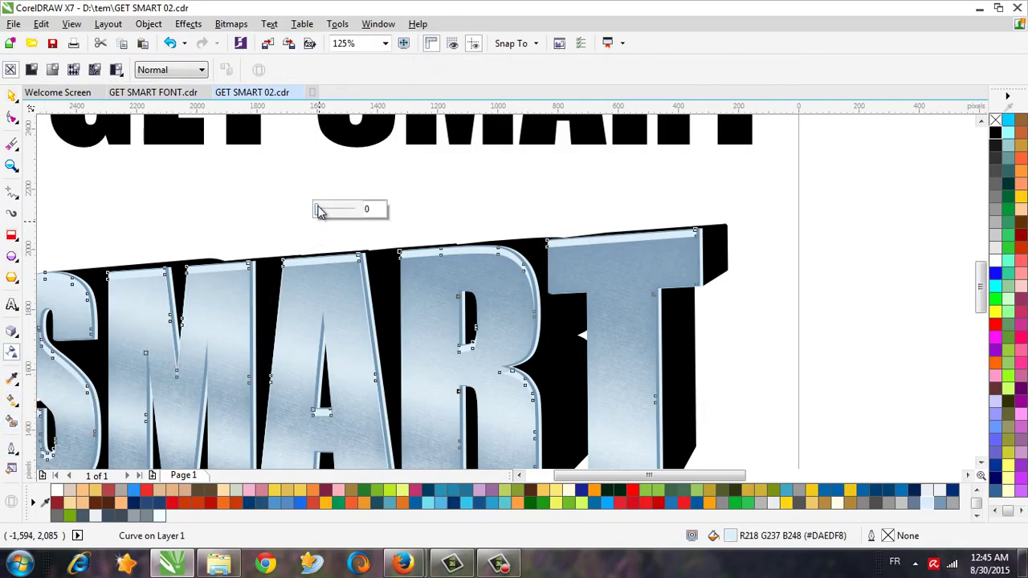
pyautogui.moveTo(319, 210); pyautogui.dragTo(334, 211)
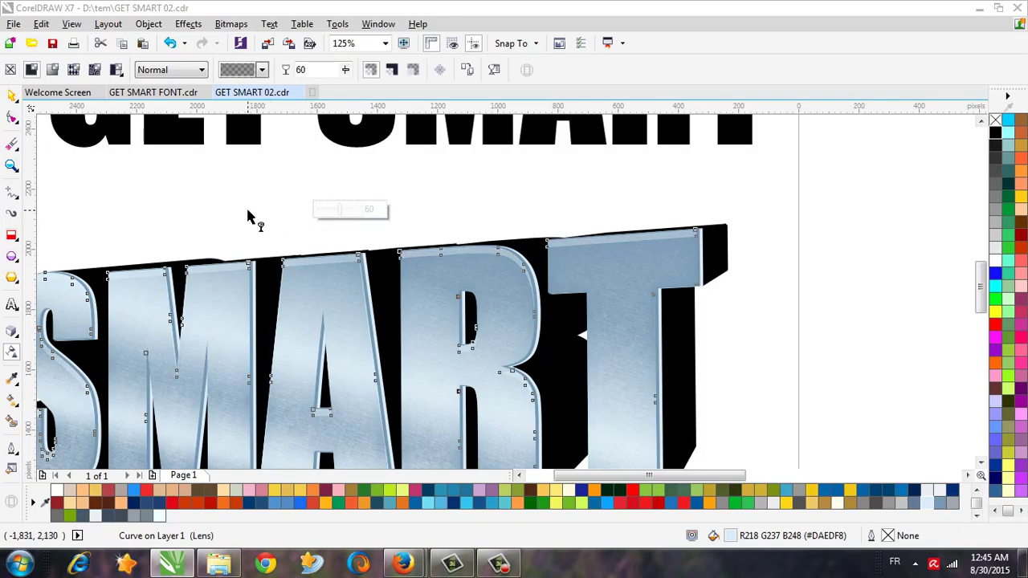
pyautogui.click(12, 95)
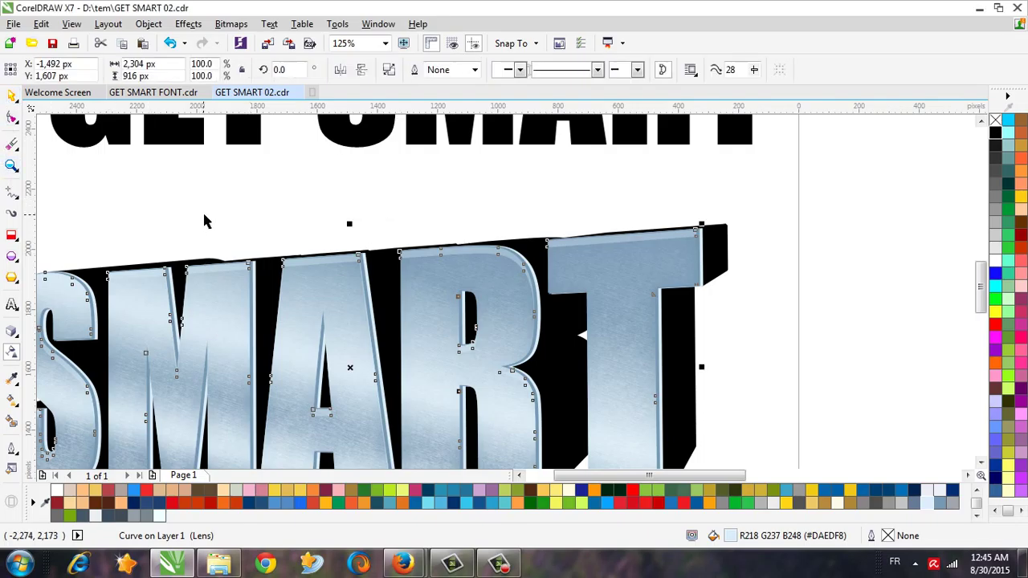
pyautogui.click(334, 199)
pyautogui.scroll(-3, 330, 196)
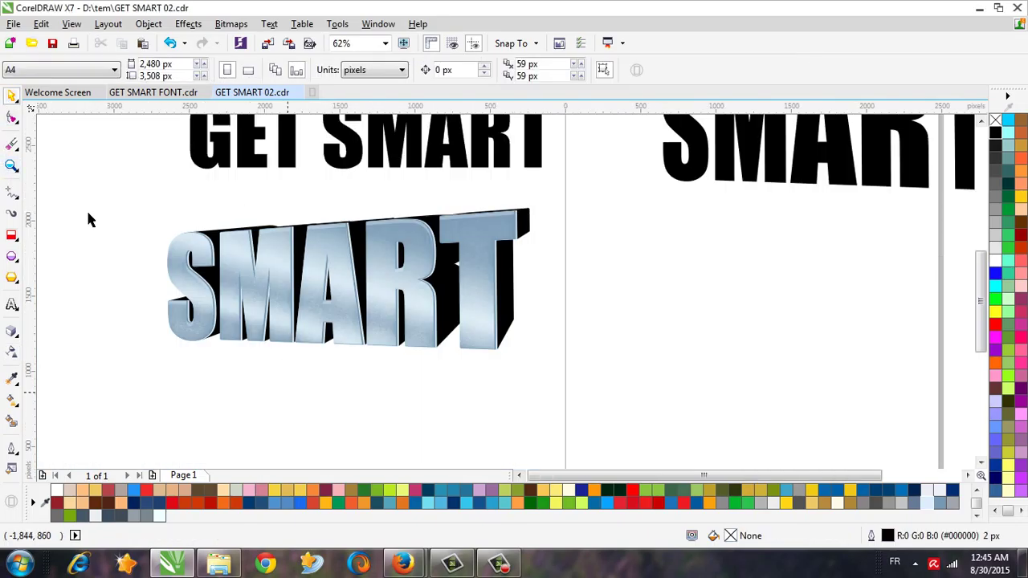
# Delete the surplus nodes along the upper edge of the black extrusion face on top of the T.
pyautogui.moveTo(87, 185); pyautogui.dragTo(580, 394)
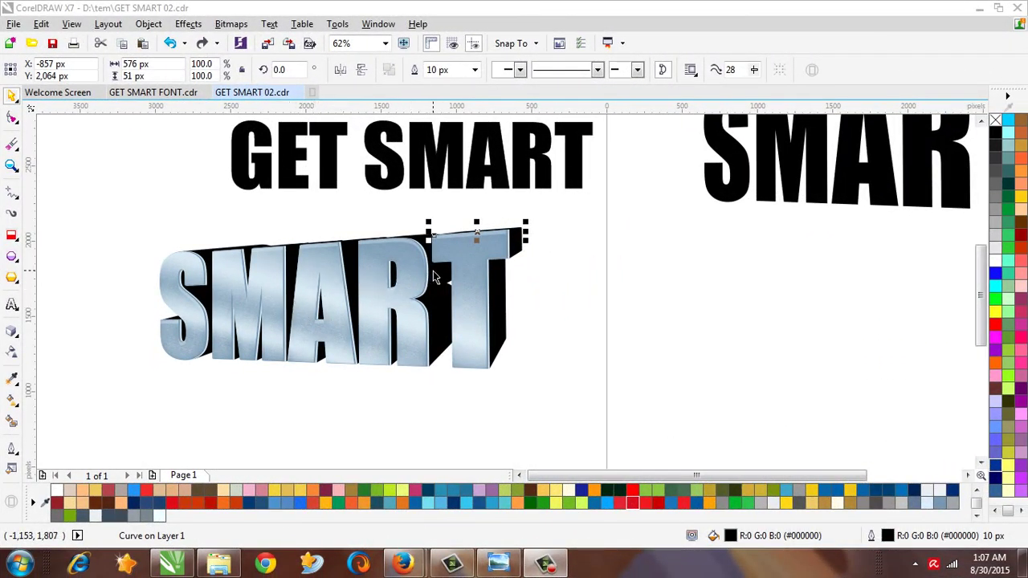
pyautogui.click(450, 271)
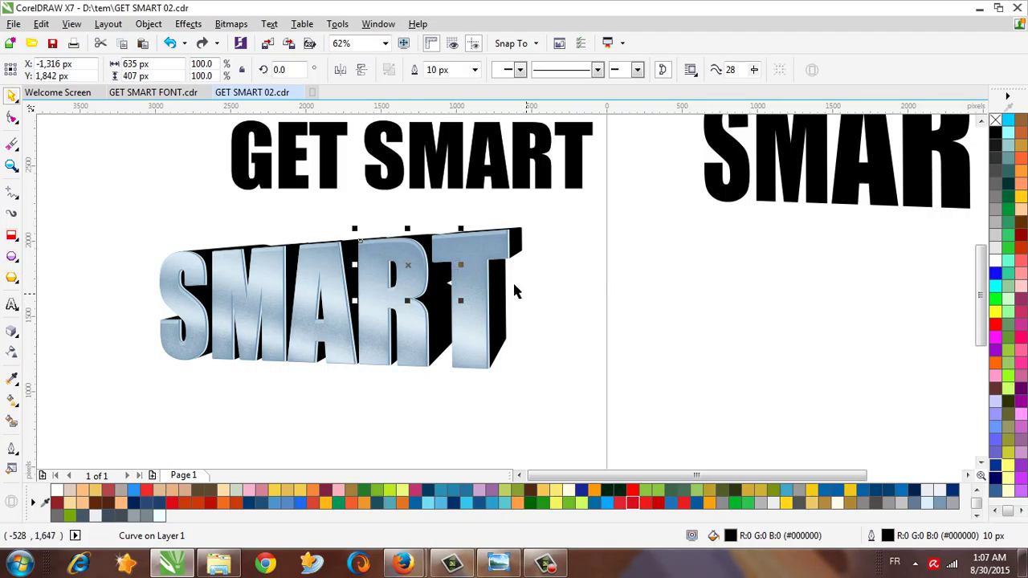
pyautogui.click(489, 273)
pyautogui.click(520, 241)
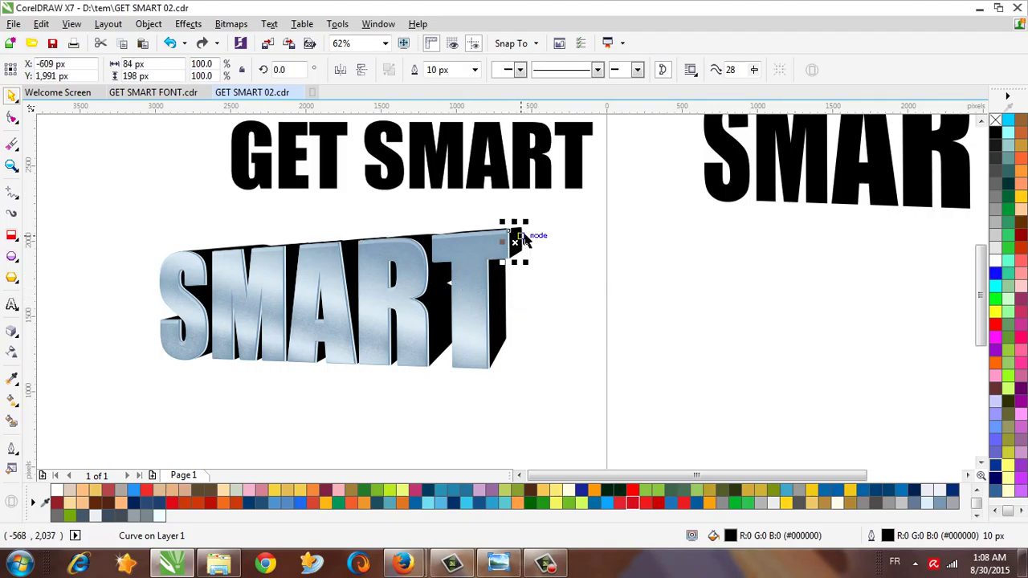
pyautogui.scroll(7, 472, 239)
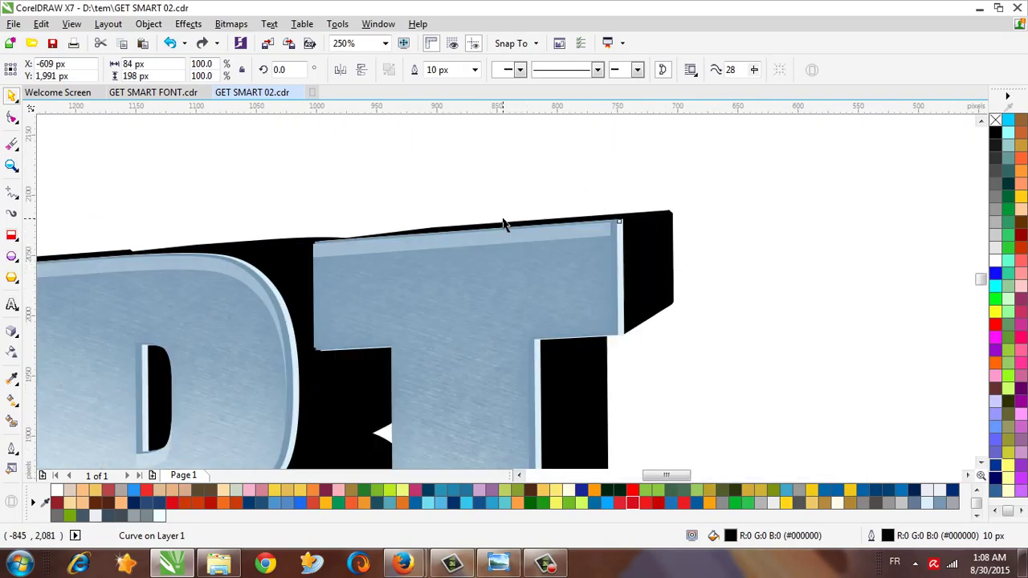
pyautogui.click(480, 235)
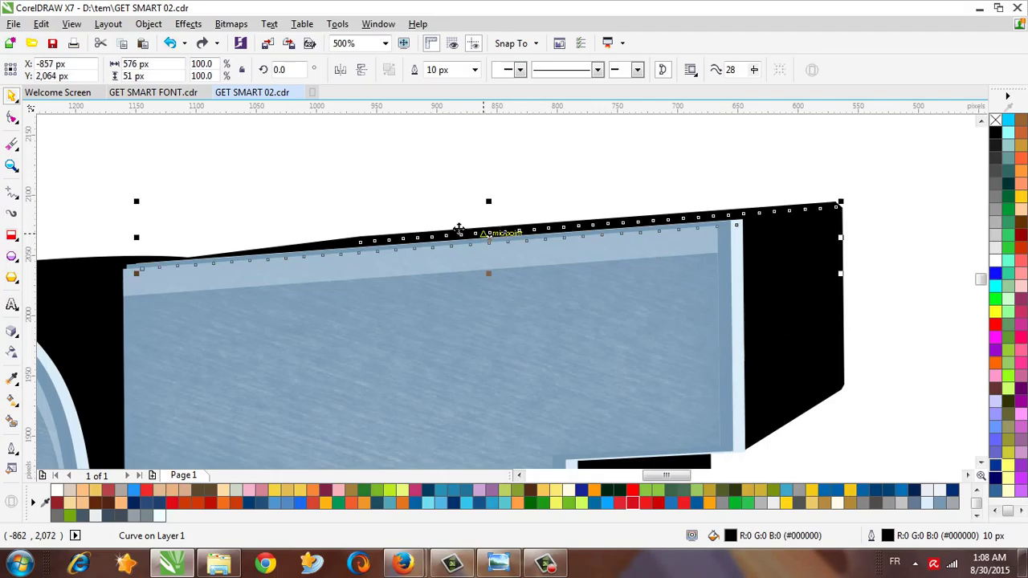
pyautogui.click(11, 117)
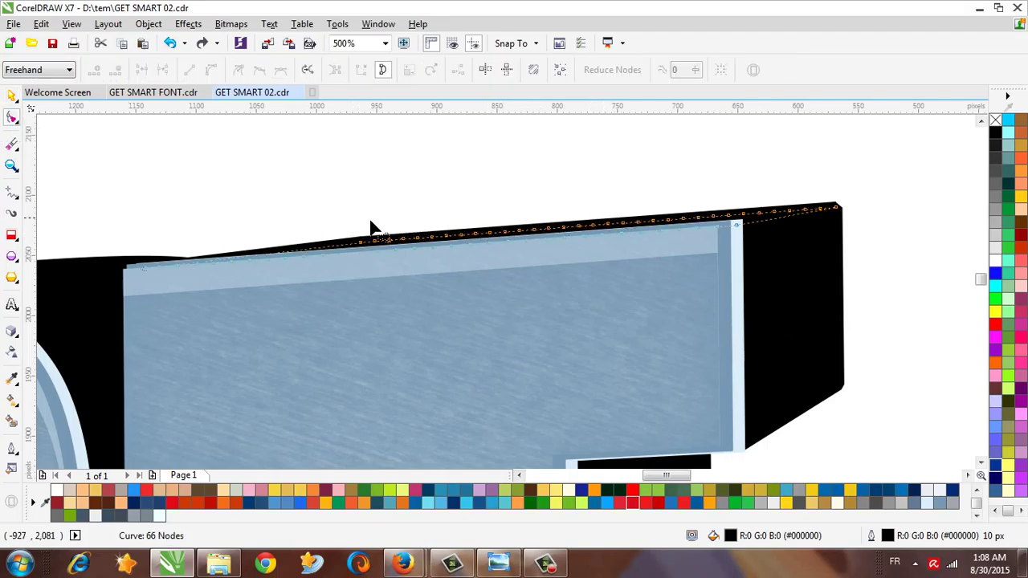
pyautogui.moveTo(371, 223)
pyautogui.mouseDown()
pyautogui.moveTo(374, 238)
pyautogui.moveTo(428, 245)
pyautogui.moveTo(830, 217)
pyautogui.moveTo(682, 181)
pyautogui.mouseUp()
pyautogui.press('Delete')
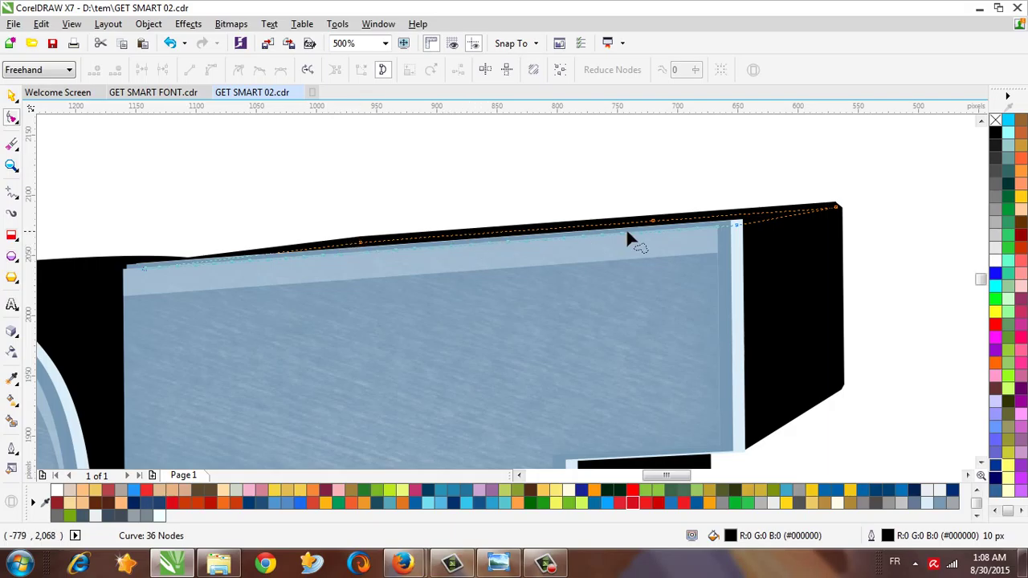
pyautogui.press('Delete')
# Convert the upper edge of the T's black top face to a straight line and raise it to deepen the face.
pyautogui.click(635, 224)
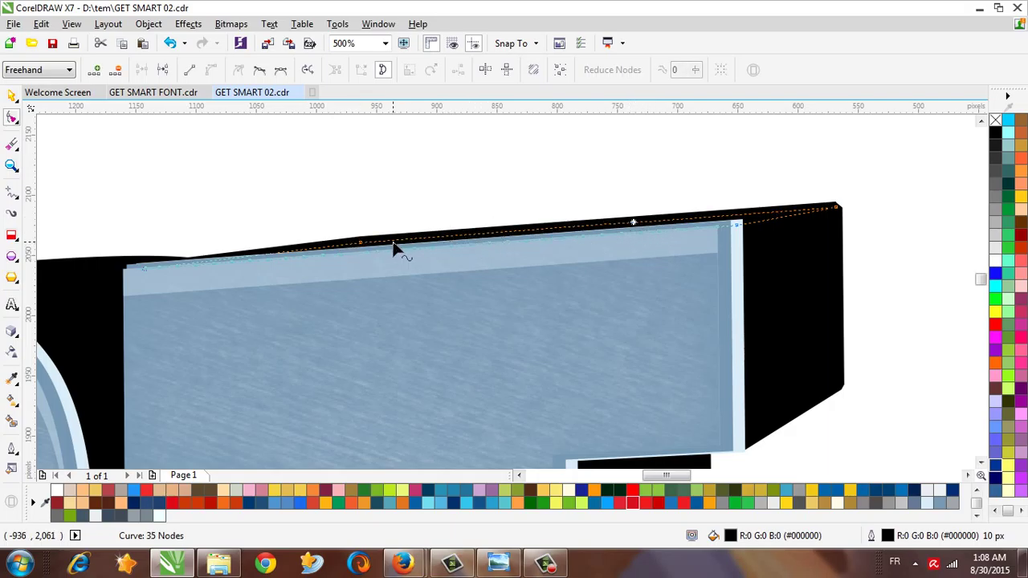
pyautogui.click(193, 72)
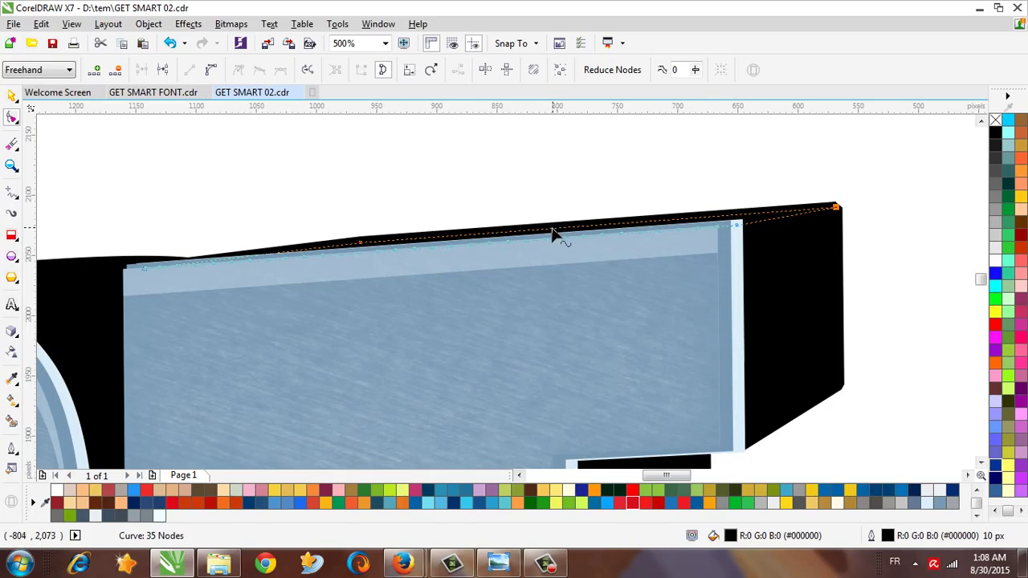
pyautogui.moveTo(554, 230); pyautogui.dragTo(549, 184)
pyautogui.press('F3')
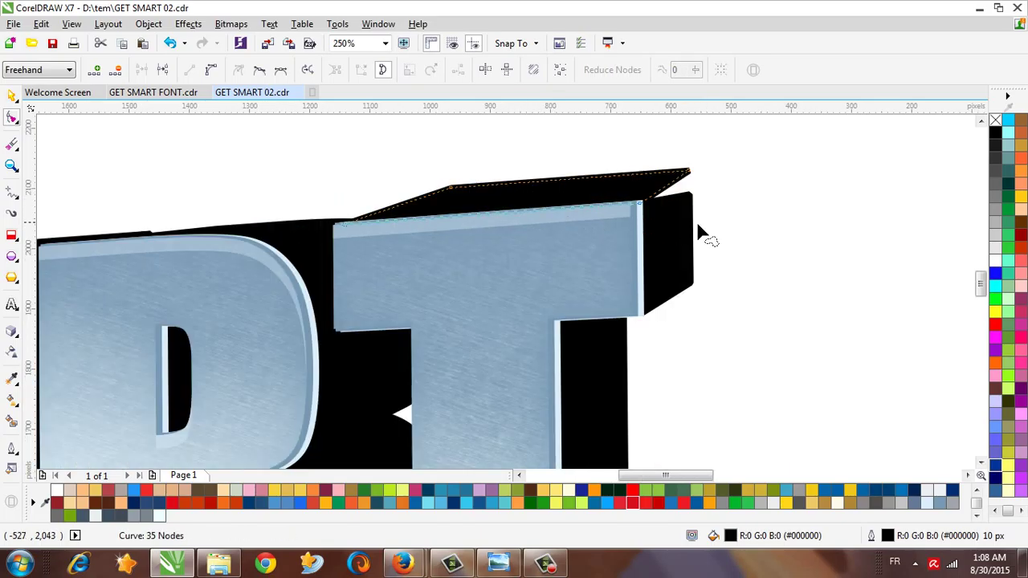
# Move the outer-edge nodes of the T's black side face up to meet its raised top face and deselect it.
pyautogui.click(676, 224)
pyautogui.scroll(2, 718, 169)
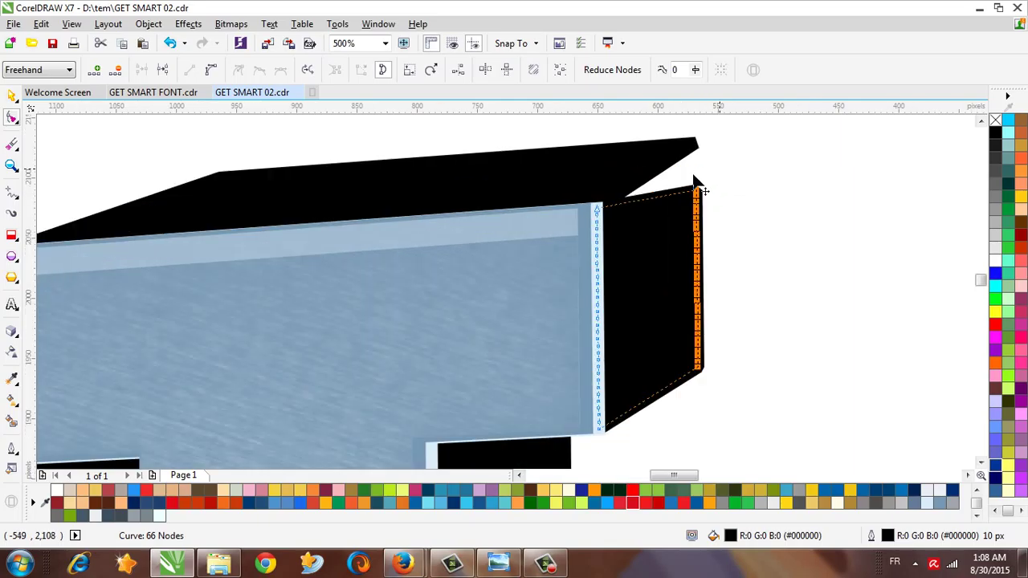
pyautogui.moveTo(695, 185); pyautogui.dragTo(700, 152)
pyautogui.press('Escape')
pyautogui.scroll(-2, 655, 234)
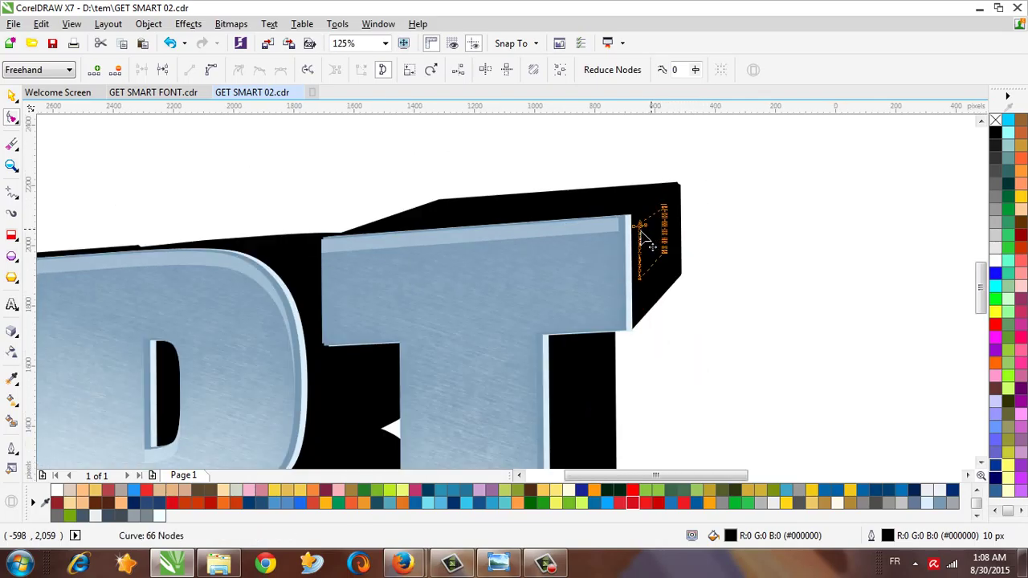
pyautogui.press('space')
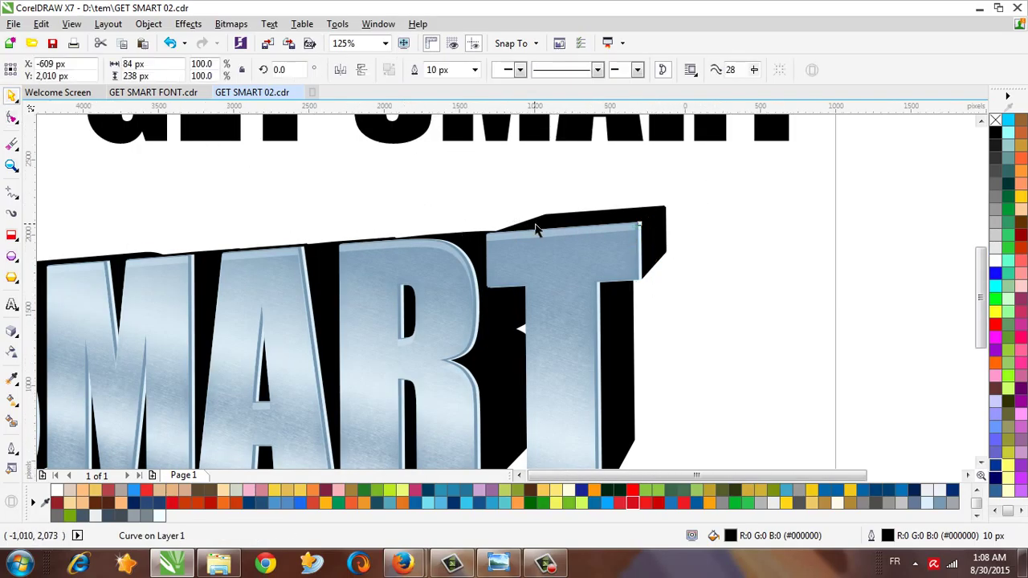
pyautogui.scroll(-1, 537, 225)
pyautogui.click(647, 337)
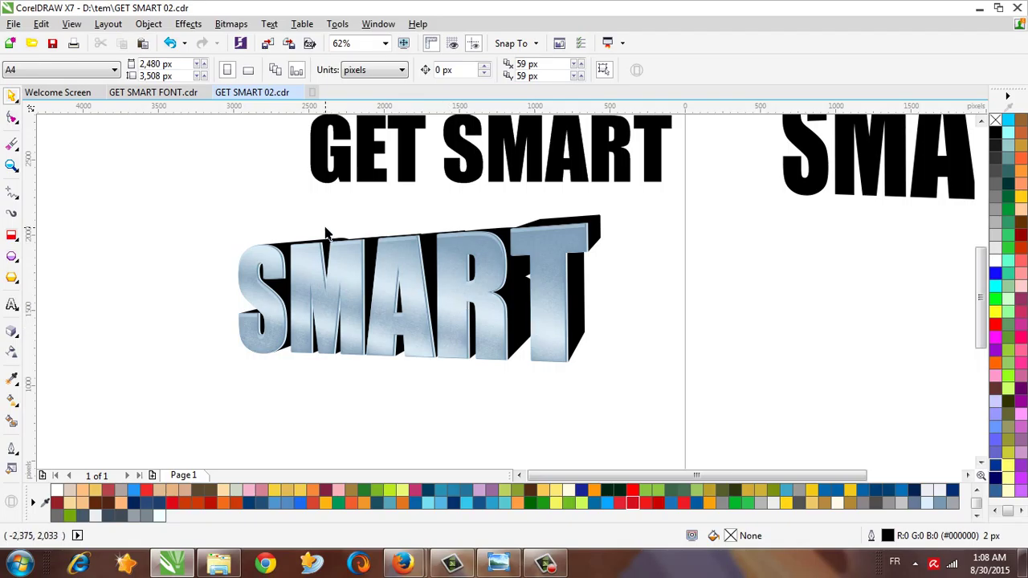
# Select the black extrusion faces on the top and sides of the R and T together and remove their outlines.
pyautogui.scroll(1, 501, 232)
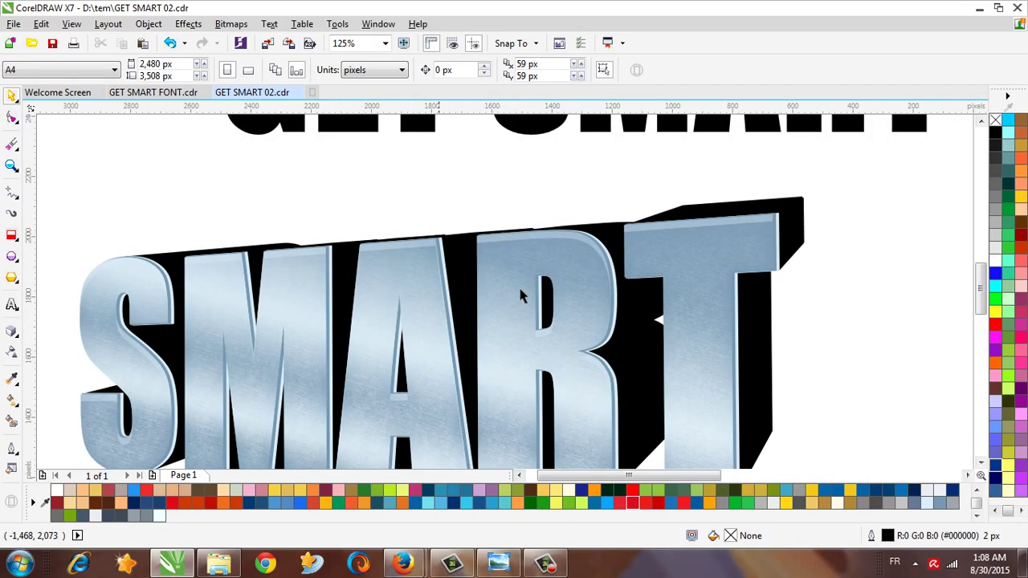
pyautogui.click(459, 277)
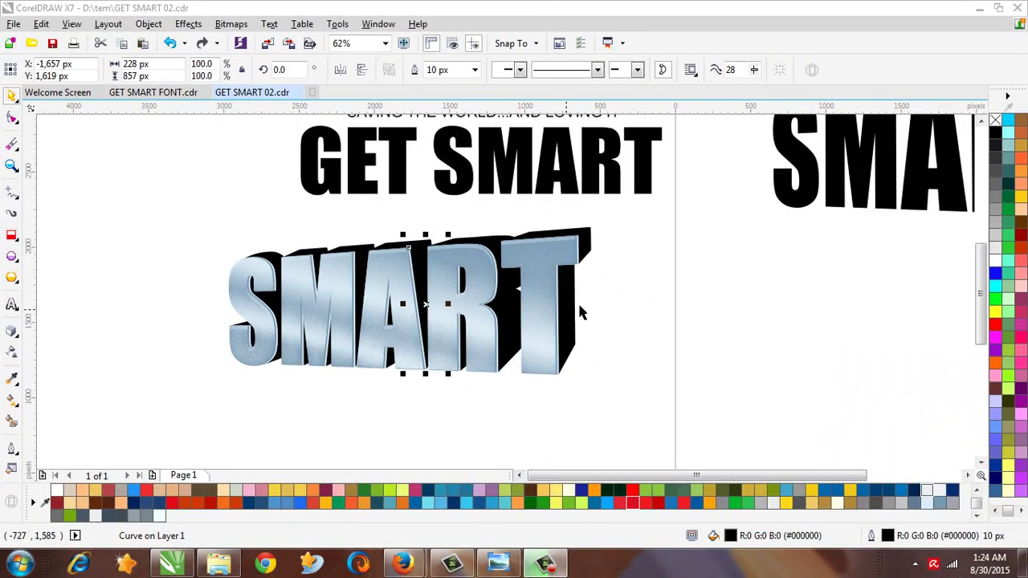
pyautogui.click(584, 283)
pyautogui.click(512, 281)
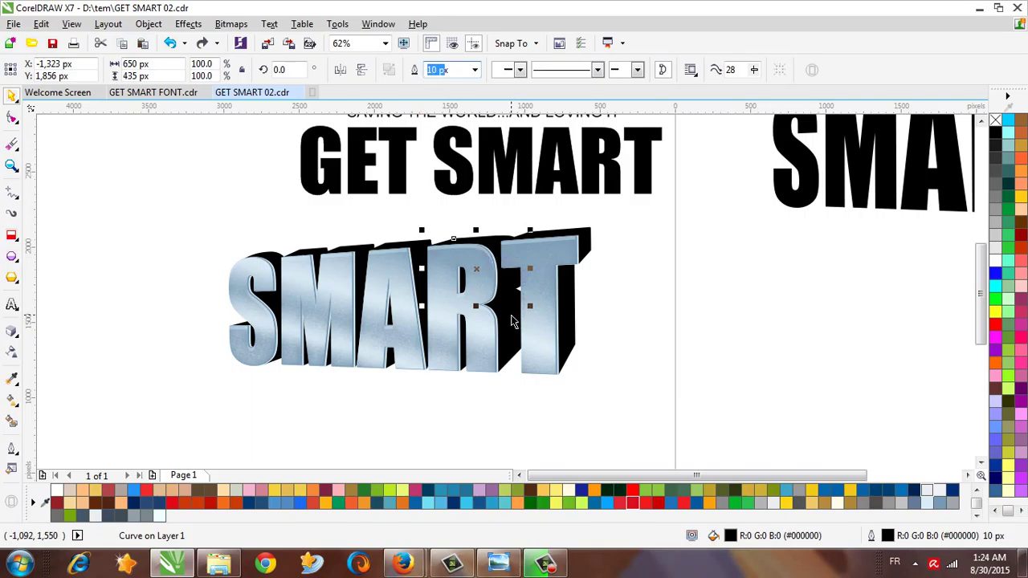
pyautogui.keyDown('shift'); pyautogui.click(562, 298); pyautogui.keyUp('shift')
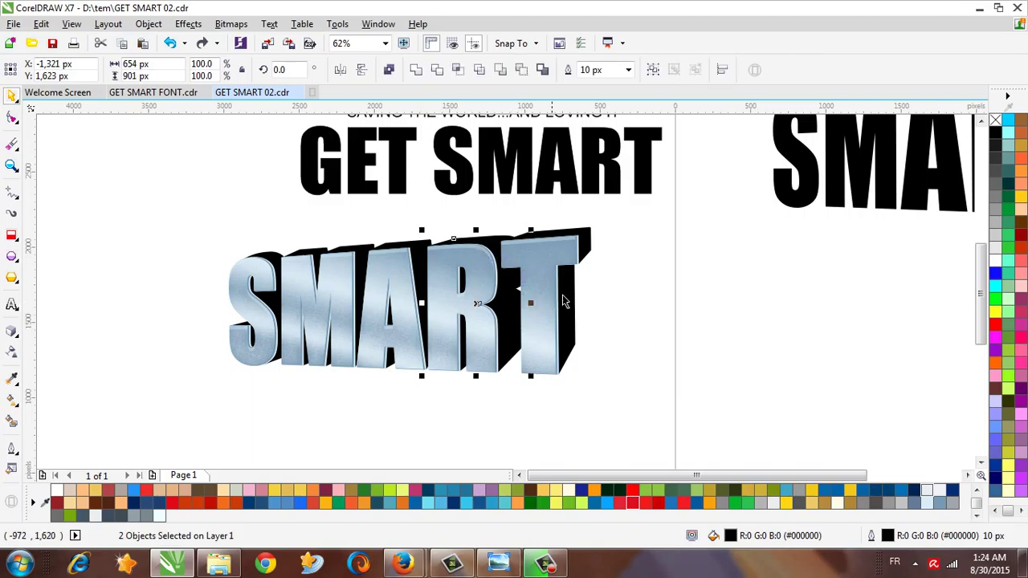
pyautogui.keyDown('shift'); pyautogui.click(578, 294); pyautogui.keyUp('shift')
pyautogui.keyDown('shift'); pyautogui.click(570, 235); pyautogui.keyUp('shift')
pyautogui.keyDown('shift'); pyautogui.click(573, 235); pyautogui.keyUp('shift')
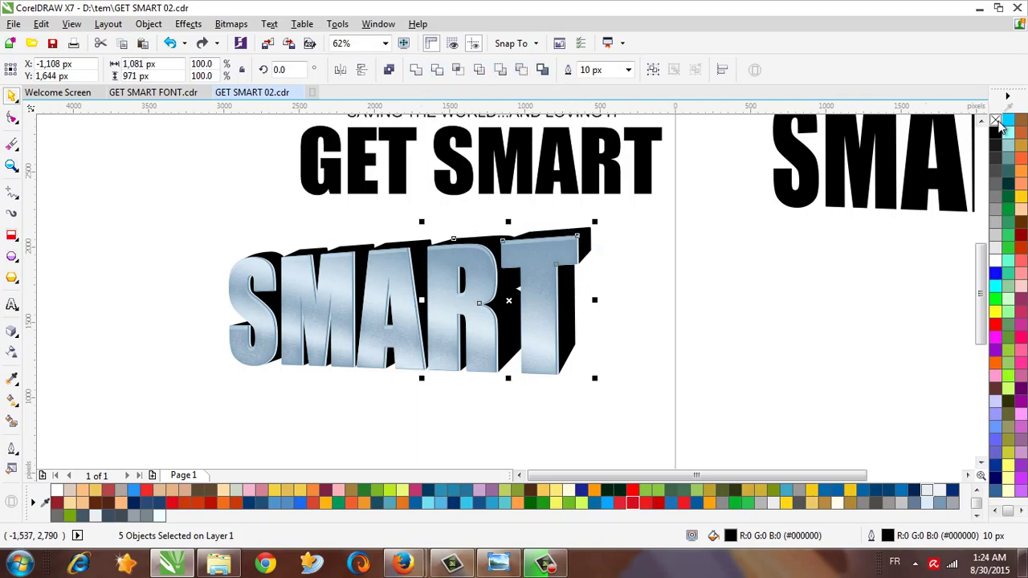
pyautogui.rightClick(995, 120)
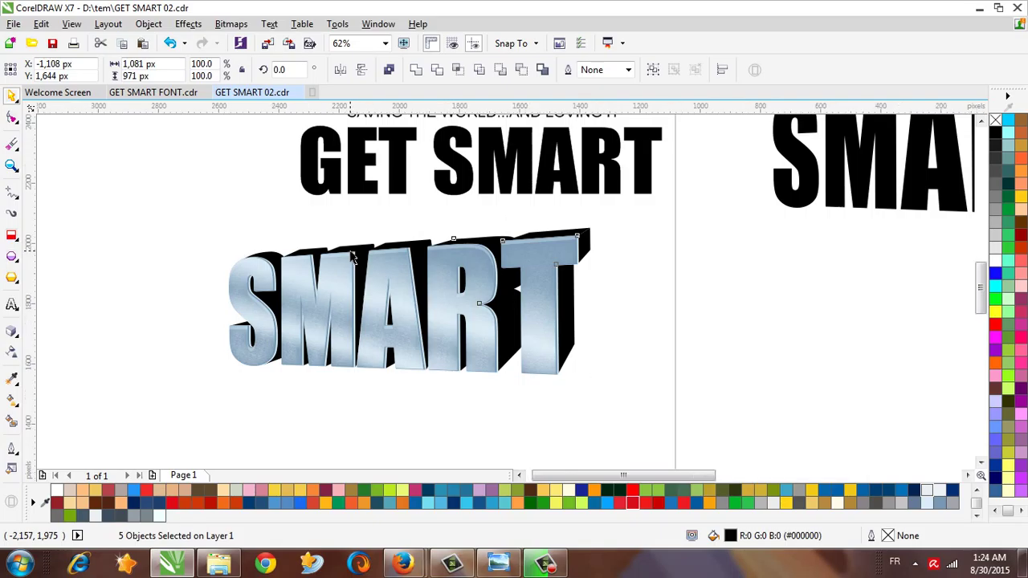
# Select the black top extrusion faces of the S, M and A together and remove their outlines.
pyautogui.scroll(2, 354, 257)
pyautogui.click(425, 231)
pyautogui.keyDown('shift'); pyautogui.click(381, 239); pyautogui.keyUp('shift')
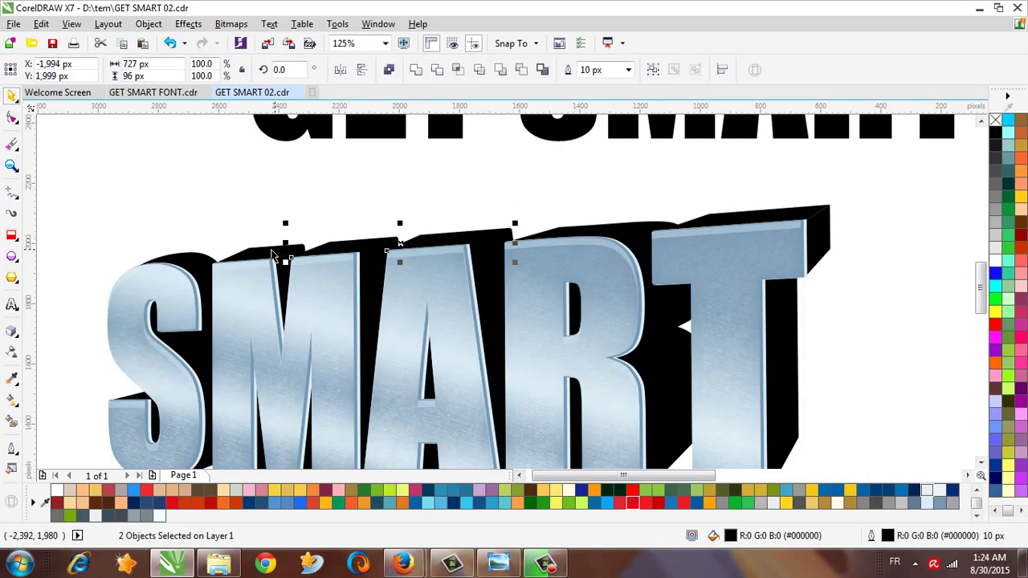
pyautogui.keyDown('shift'); pyautogui.click(252, 249); pyautogui.keyUp('shift')
pyautogui.keyDown('shift'); pyautogui.click(187, 257); pyautogui.keyUp('shift')
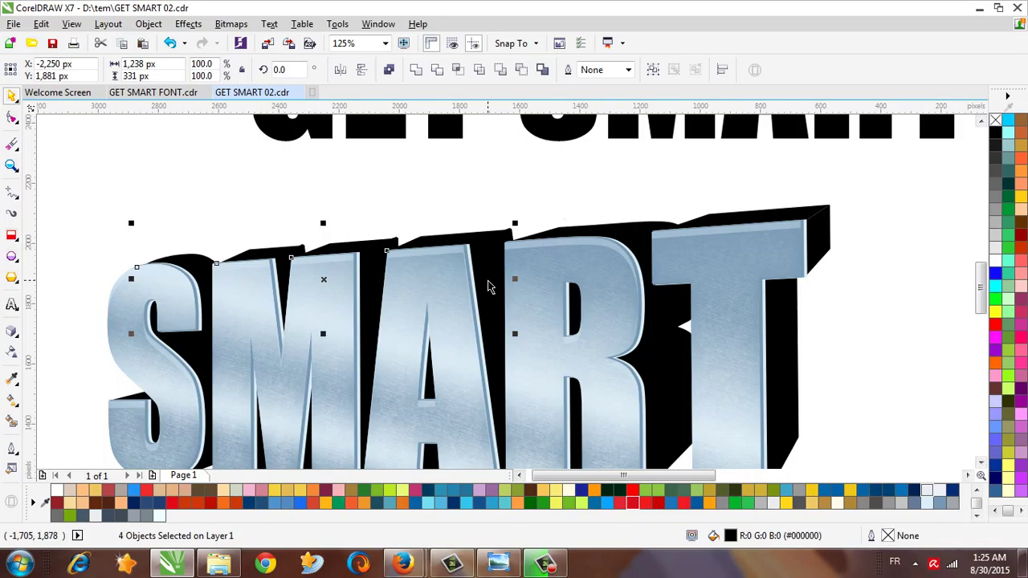
# Select the remaining black side faces of the S, M and A together and remove their outlines.
pyautogui.click(365, 291)
pyautogui.keyDown('shift'); pyautogui.click(371, 289); pyautogui.keyUp('shift')
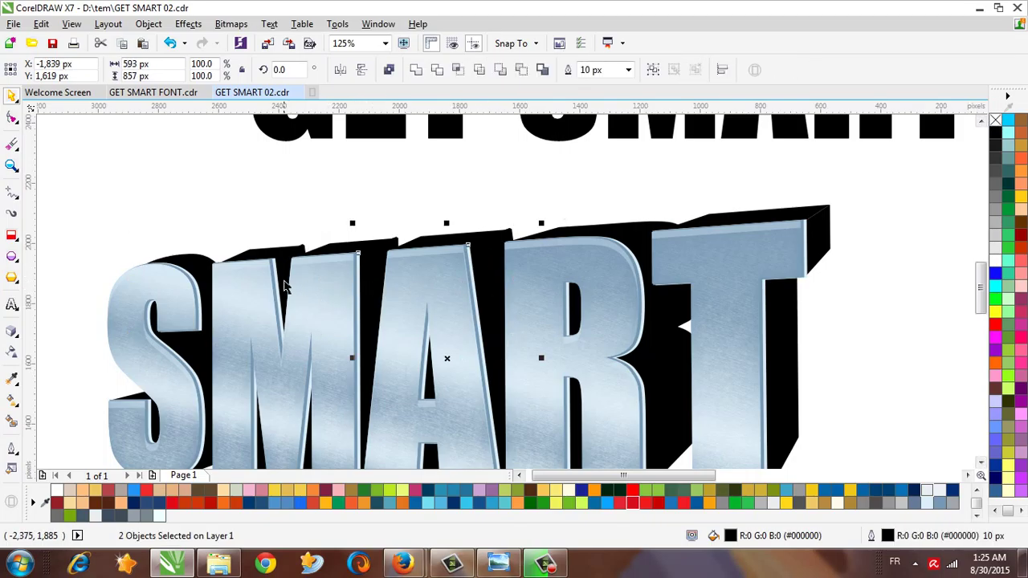
pyautogui.keyDown('shift'); pyautogui.click(202, 343); pyautogui.keyUp('shift')
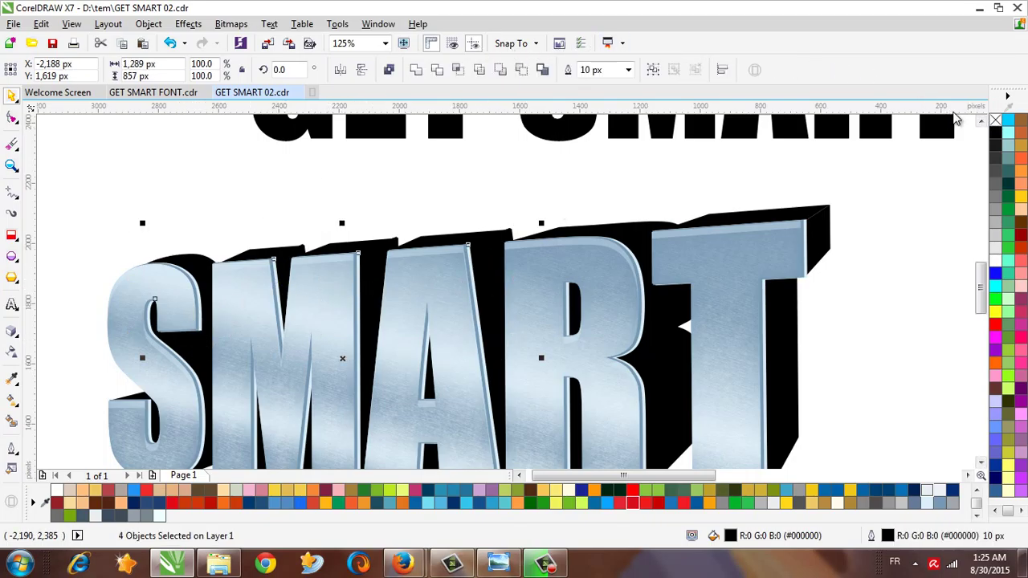
pyautogui.rightClick(995, 119)
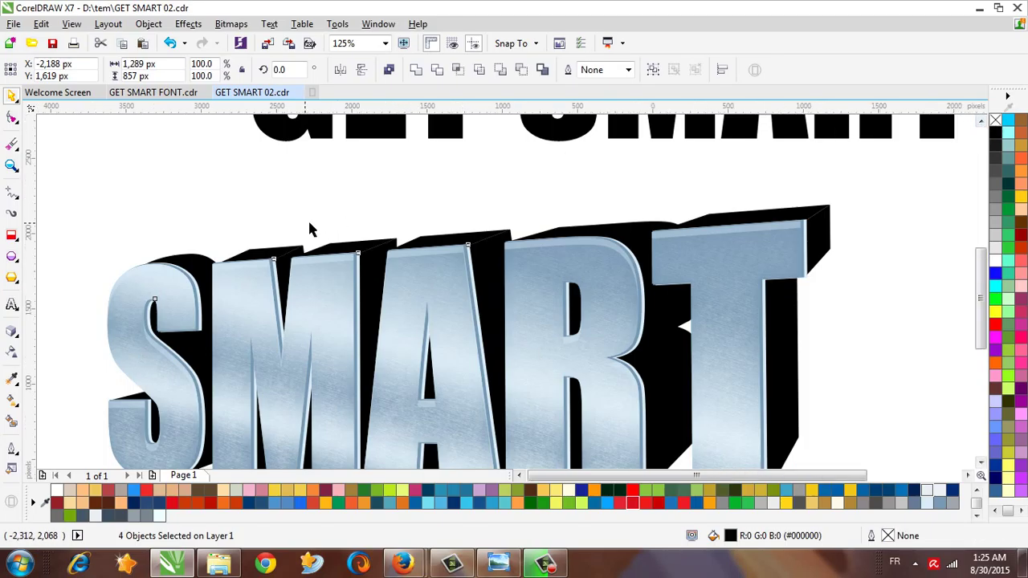
pyautogui.scroll(-1, 309, 230)
pyautogui.click(399, 393)
pyautogui.click(482, 273)
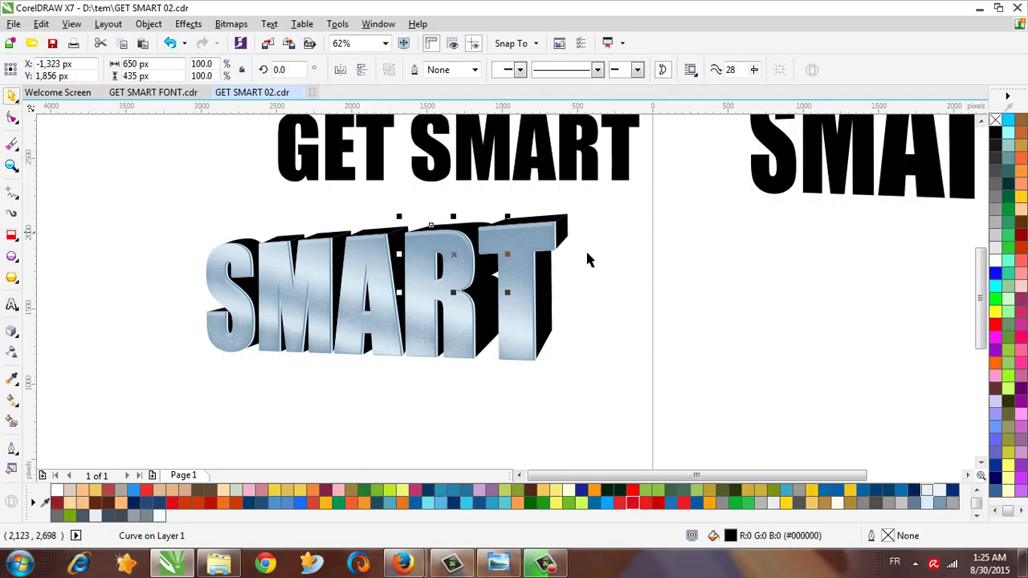
pyautogui.click(487, 319)
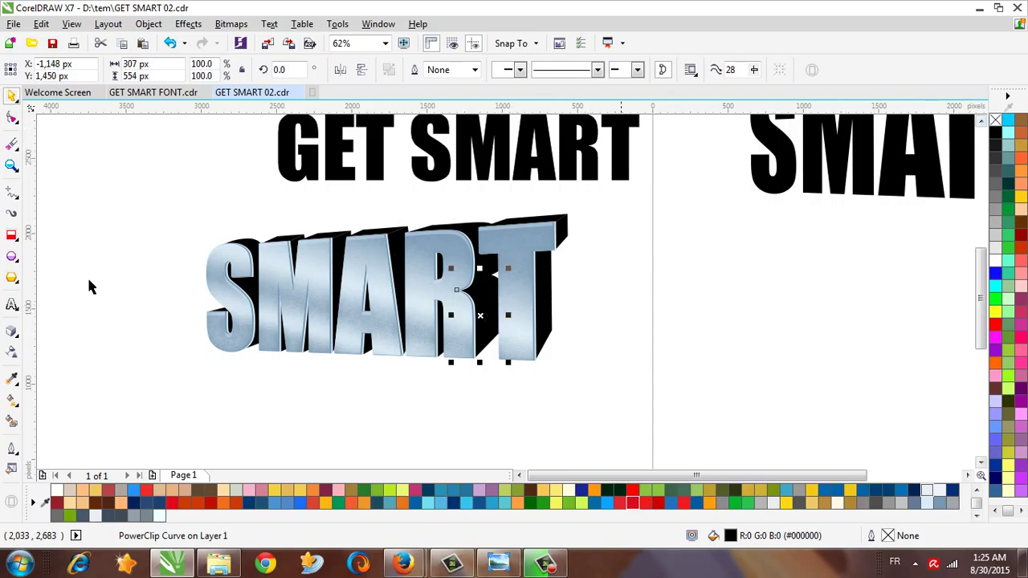
pyautogui.click(338, 268)
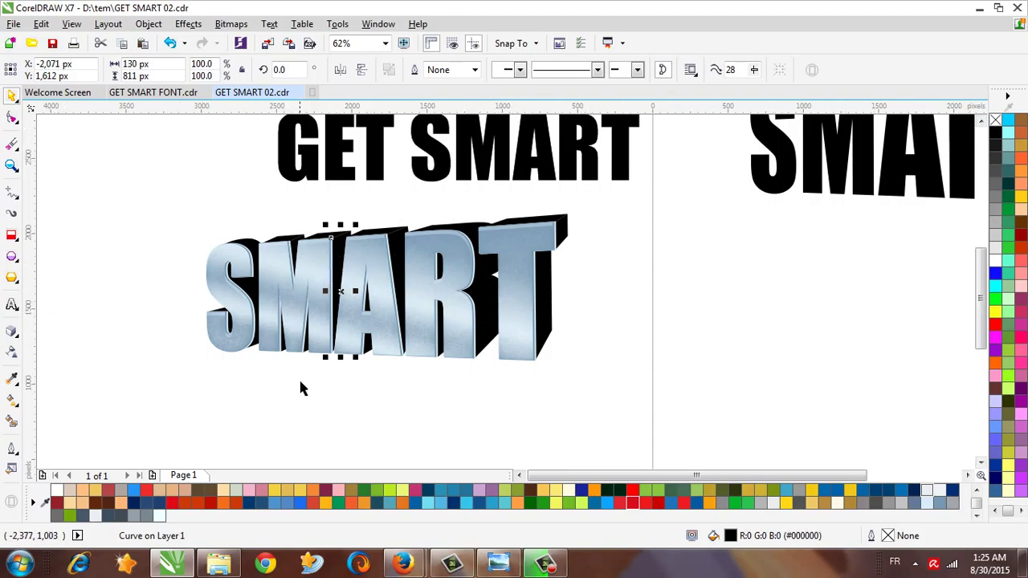
pyautogui.click(316, 386)
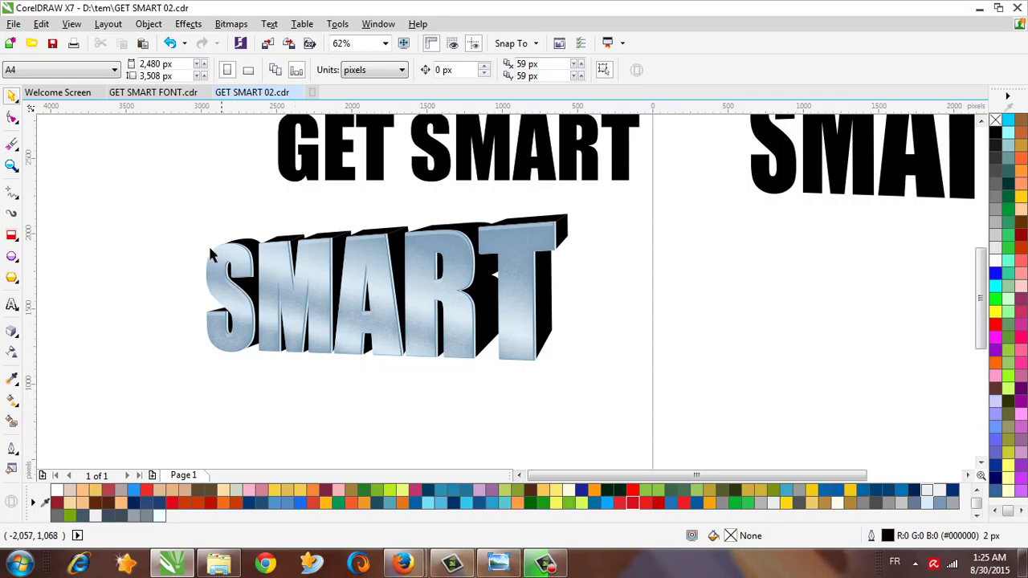
# Select the whole SMART lettering and try moving it to a new position.
pyautogui.moveTo(180, 214); pyautogui.dragTo(666, 424)
pyautogui.moveTo(538, 303); pyautogui.dragTo(482, 334)
pyautogui.moveTo(376, 342); pyautogui.dragTo(433, 337)
pyautogui.press('Escape')
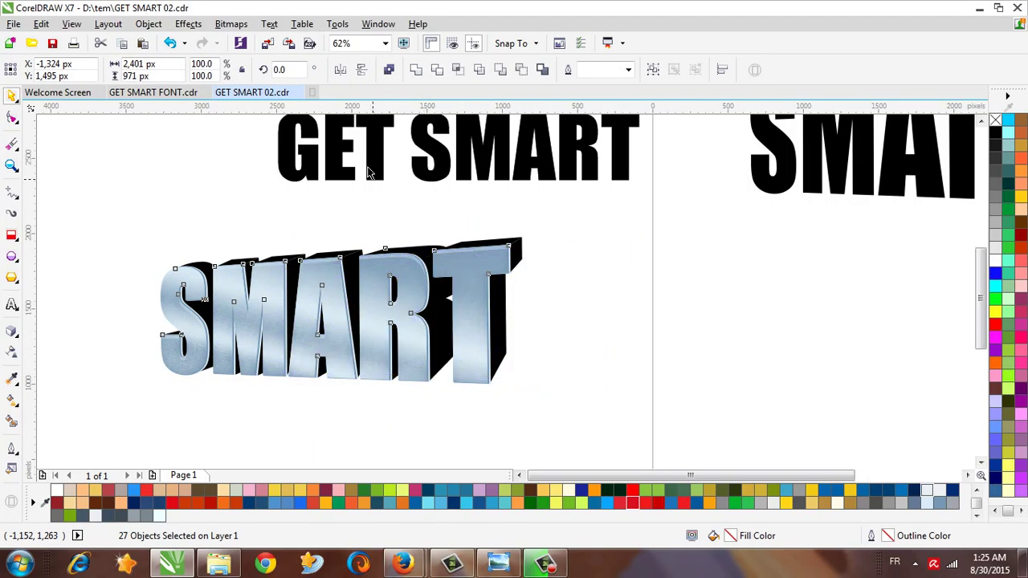
pyautogui.hotkey('ctrl', 'z')
pyautogui.click(376, 161)
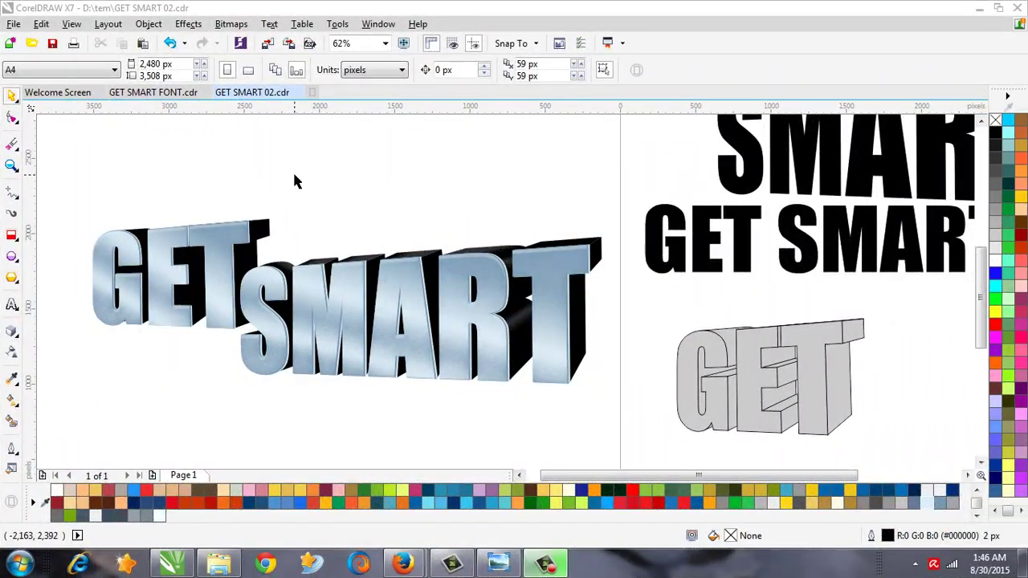
# Examine the fountain fill on the lower black side face of the R, beside the T.
pyautogui.moveTo(294, 182); pyautogui.dragTo(60, 366)
pyautogui.click(243, 410)
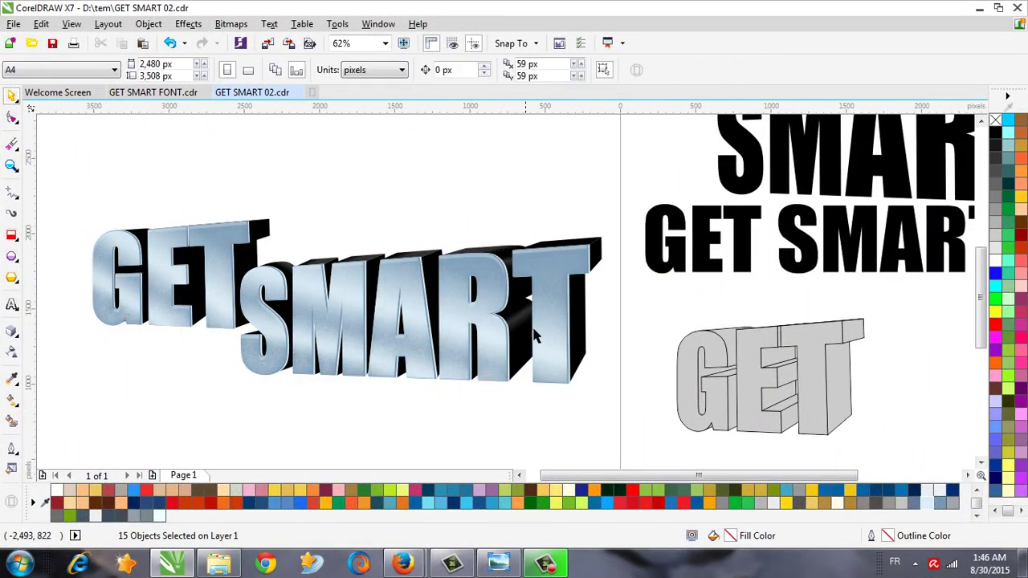
pyautogui.click(524, 378)
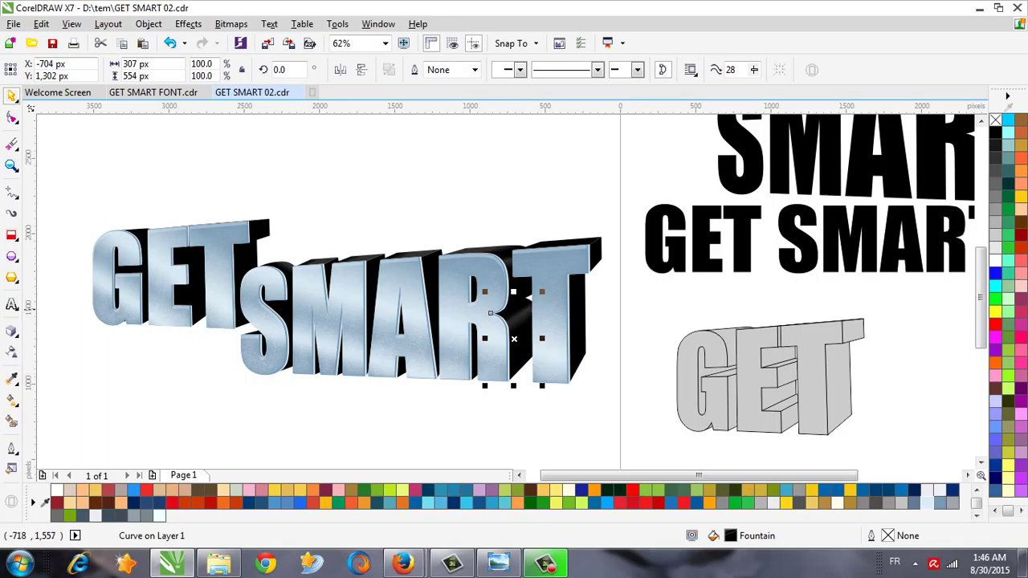
pyautogui.click(12, 399)
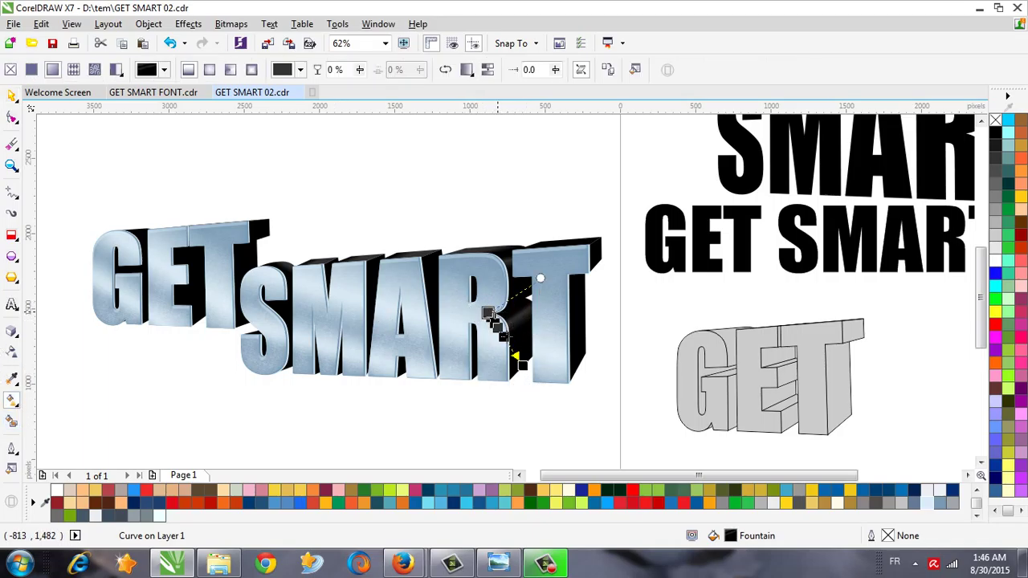
pyautogui.scroll(2, 504, 335)
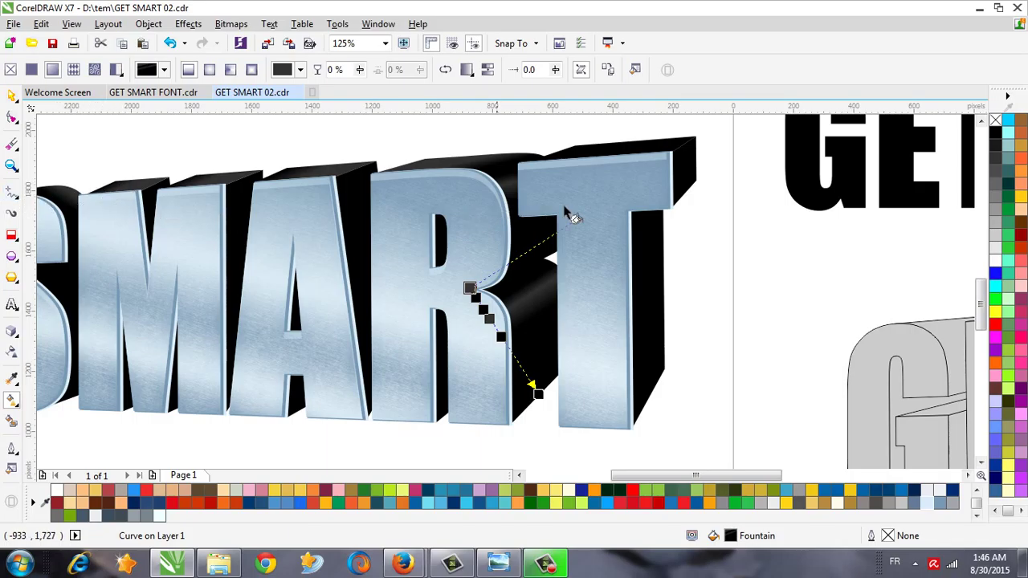
pyautogui.scroll(-1, 665, 233)
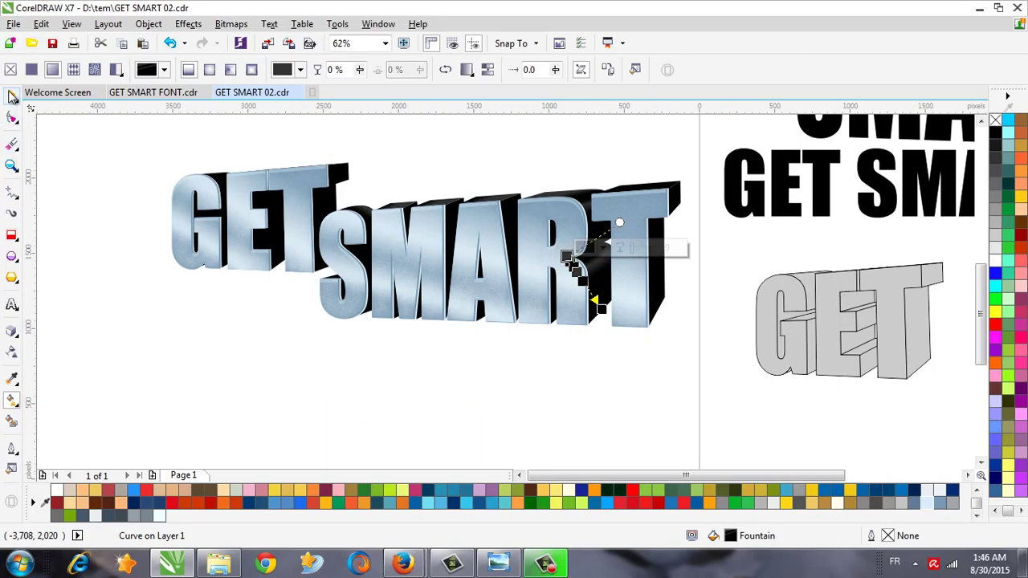
pyautogui.click(12, 95)
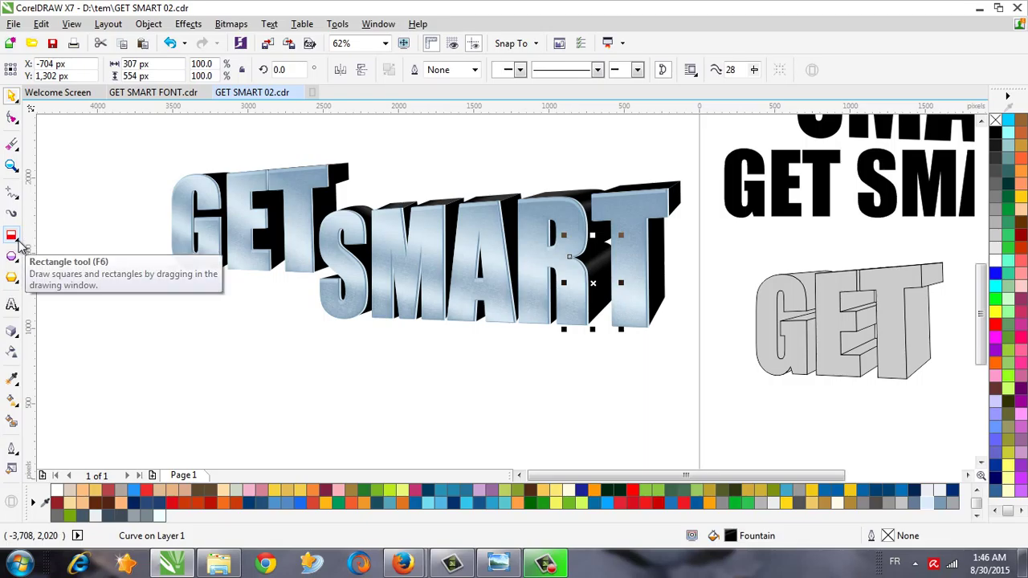
# Draw a thin white rectangle about 2,914 px wide and 19 px high across the GET SMART lettering.
pyautogui.click(19, 241)
pyautogui.click(80, 230)
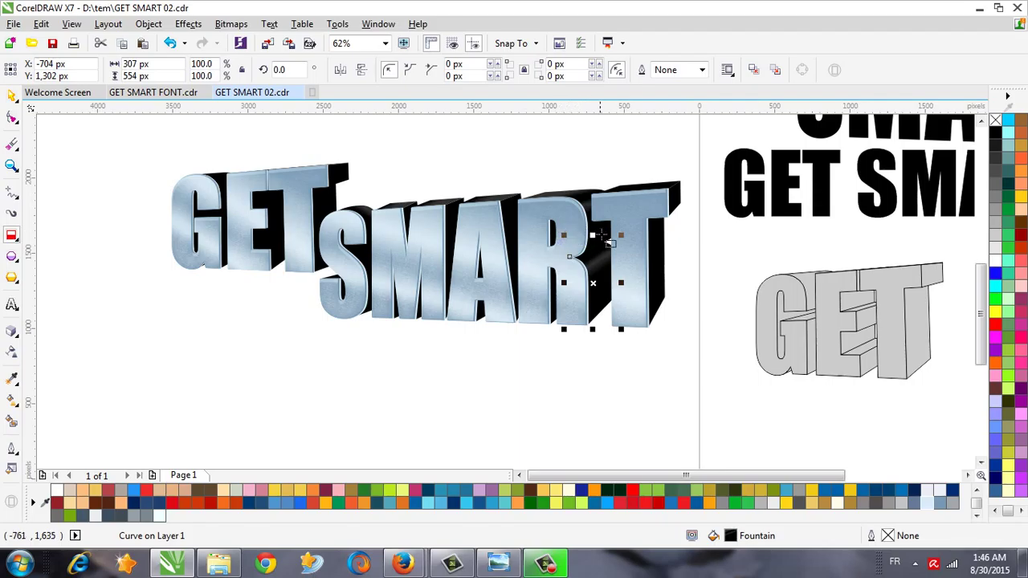
pyautogui.moveTo(611, 230); pyautogui.dragTo(172, 233)
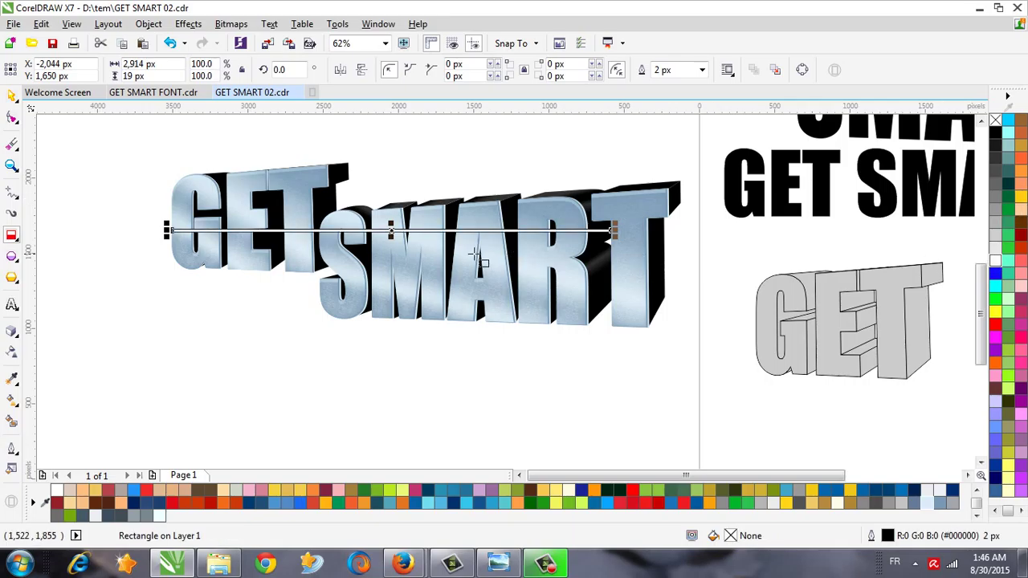
pyautogui.scroll(2, 464, 258)
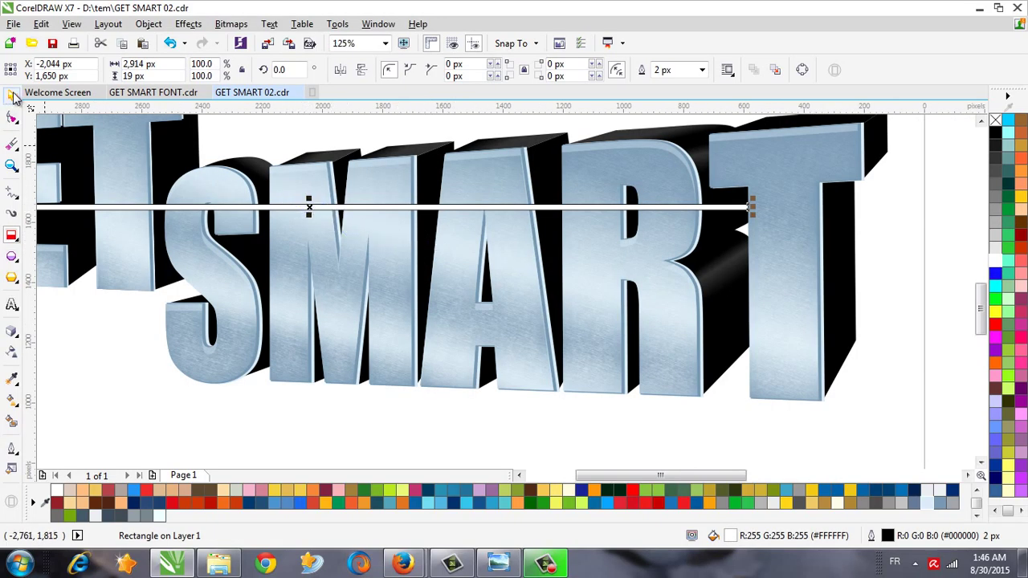
pyautogui.moveTo(311, 207)
pyautogui.mouseDown()
pyautogui.moveTo(313, 222)
pyautogui.moveTo(315, 211)
pyautogui.mouseUp()
# Rotate the thin white bar about 1.2° to follow the lettering's slant and move it lower across the letters.
pyautogui.scroll(-2, 356, 213)
pyautogui.click(370, 213)
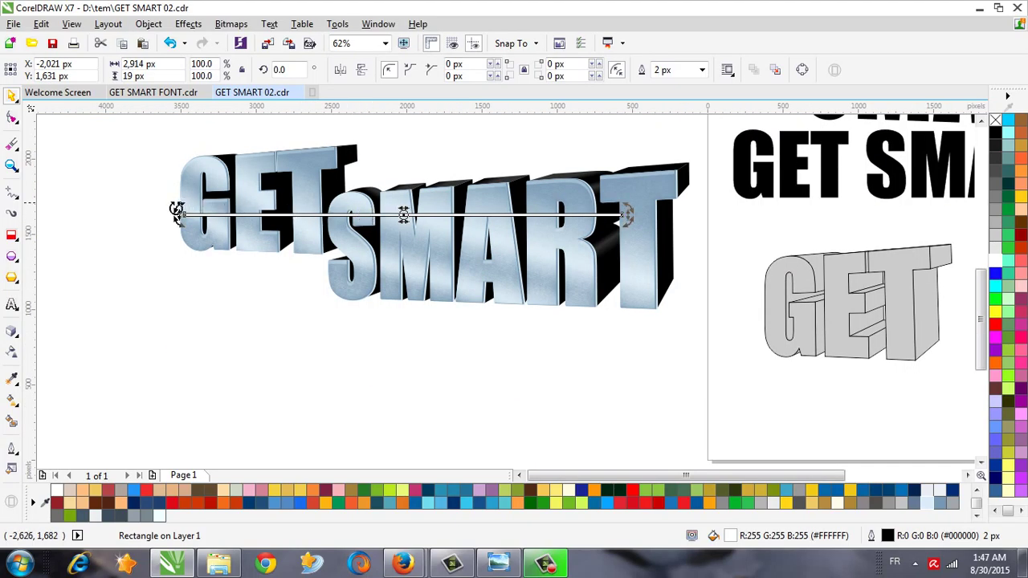
pyautogui.moveTo(178, 212); pyautogui.dragTo(174, 227)
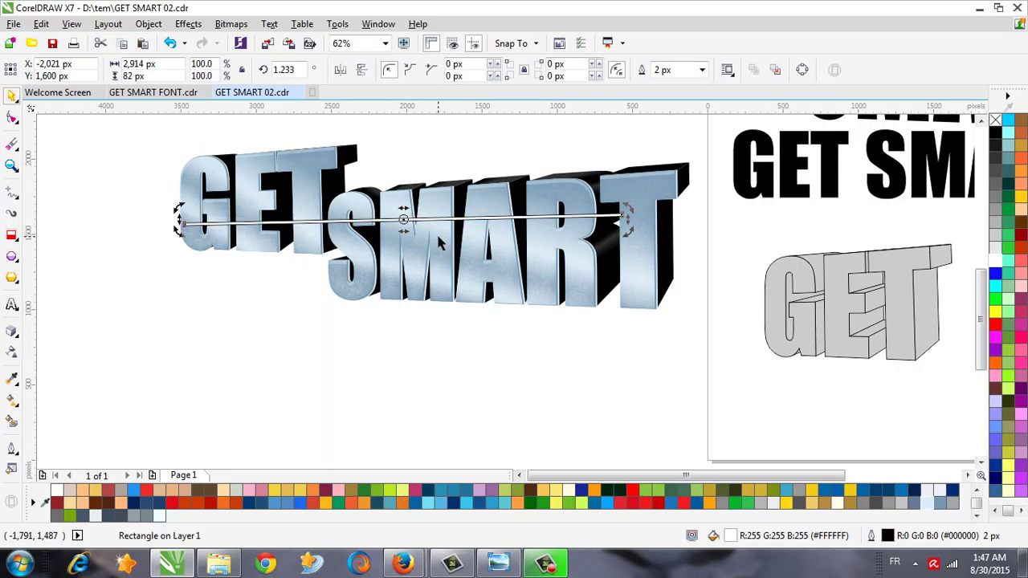
pyautogui.scroll(2, 438, 230)
pyautogui.moveTo(373, 203); pyautogui.dragTo(350, 229)
pyautogui.moveTo(350, 229); pyautogui.dragTo(349, 227)
# Shorten the white bar from both ends to about 2,734 px so it spans from the G's outer edge to the R.
pyautogui.moveTo(792, 217); pyautogui.dragTo(749, 215)
pyautogui.scroll(-2, 679, 247)
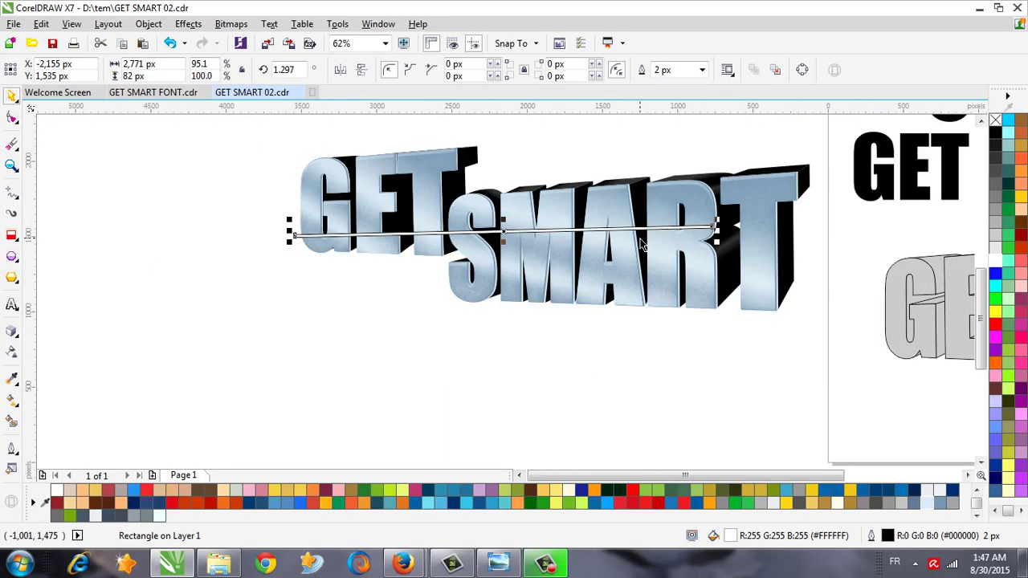
pyautogui.scroll(2, 313, 247)
pyautogui.moveTo(285, 225); pyautogui.dragTo(299, 224)
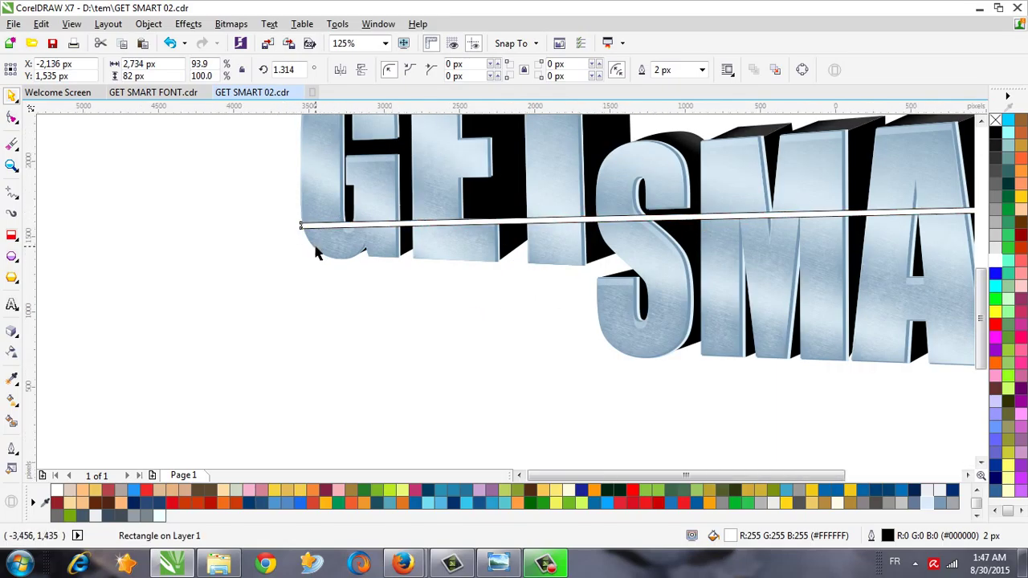
# Duplicate the white bar higher up across the letters and shorten the copy to about 2,707 px to start at the G's edge.
pyautogui.scroll(-2, 510, 241)
pyautogui.moveTo(510, 237); pyautogui.dragTo(510, 191)
pyautogui.rightClick(511, 191)
pyautogui.click(299, 194)
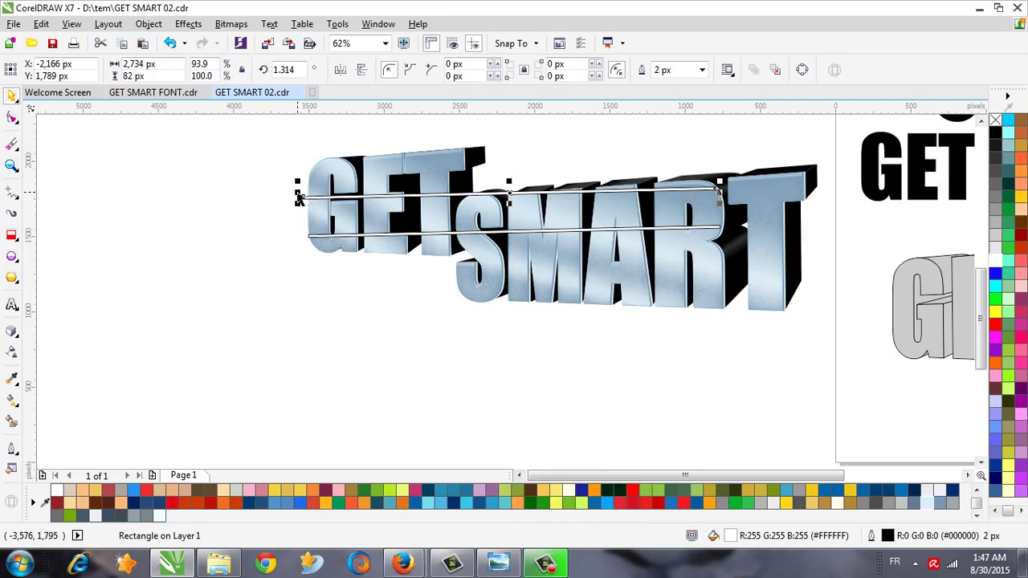
pyautogui.moveTo(298, 195); pyautogui.dragTo(302, 194)
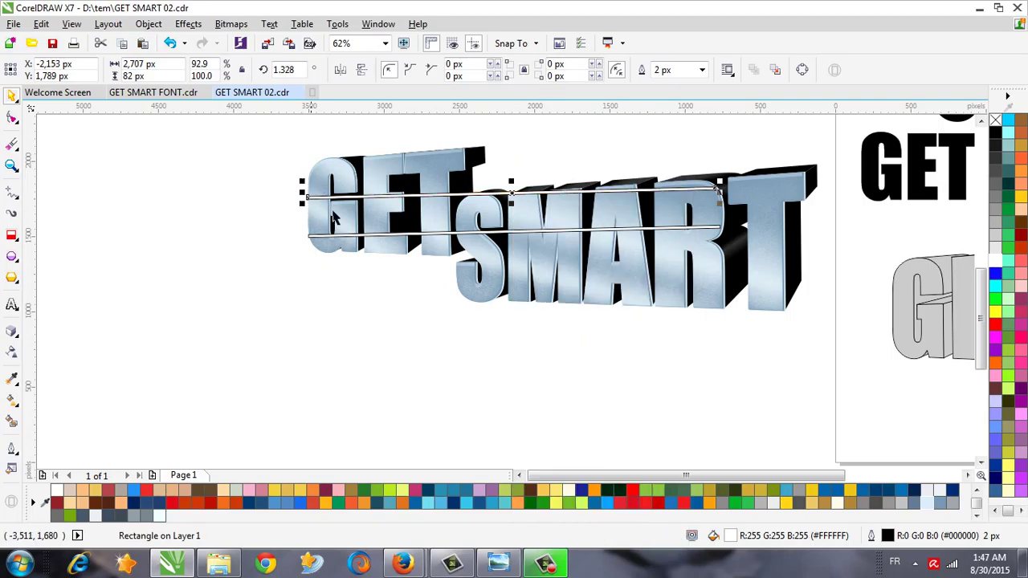
# Select both white bars together, remove their outlines and deselect them.
pyautogui.keyDown('shift'); pyautogui.click(564, 230); pyautogui.keyUp('shift')
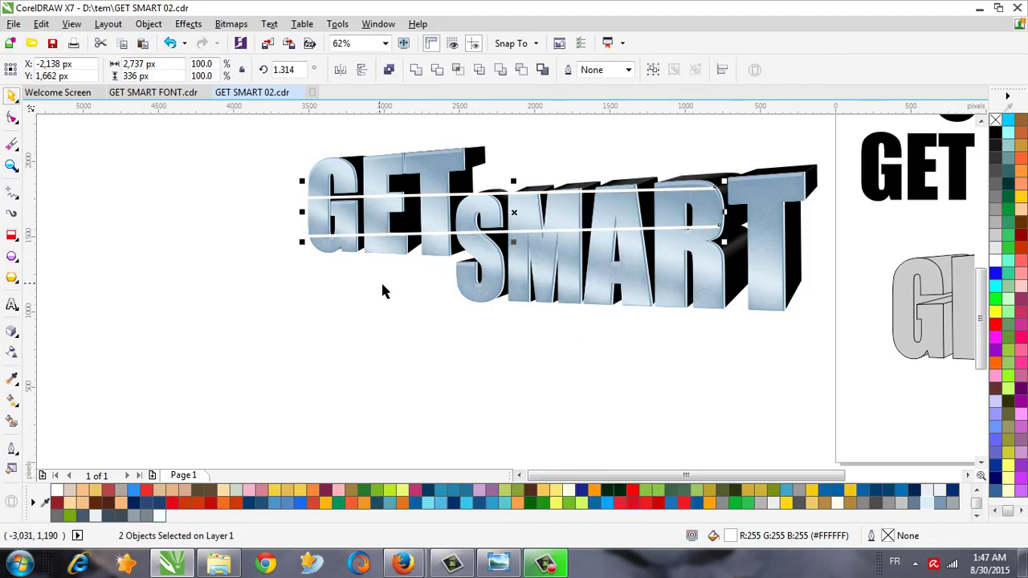
pyautogui.press('Escape')
pyautogui.click(490, 195)
pyautogui.keyDown('shift'); pyautogui.click(488, 231); pyautogui.keyUp('shift')
pyautogui.press('Escape')
# Convert the upper white bar and the lower white bar to separate bitmaps.
pyautogui.click(422, 193)
pyautogui.click(230, 23)
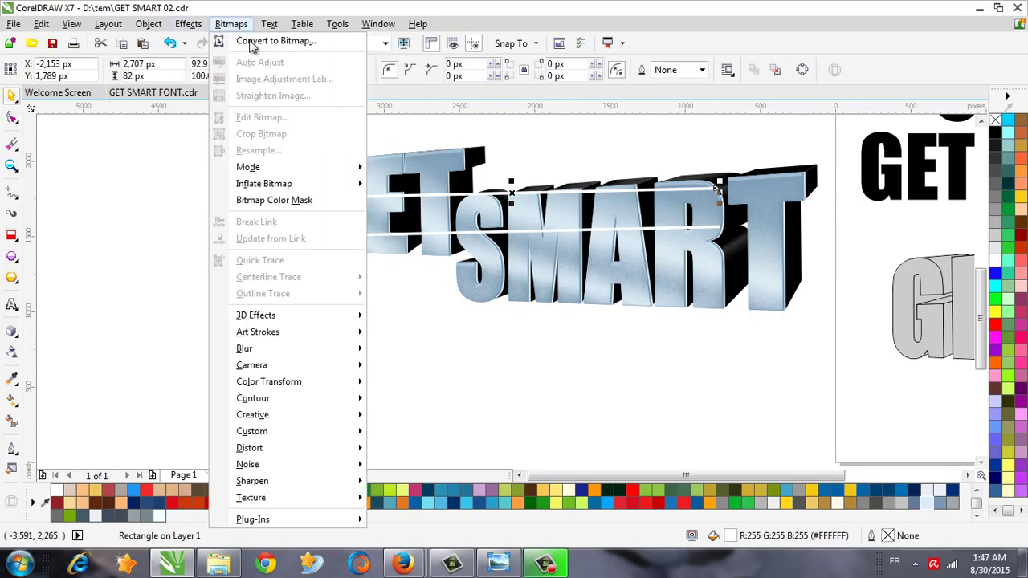
pyautogui.click(273, 40)
pyautogui.click(470, 361)
pyautogui.click(170, 43)
pyautogui.click(188, 23)
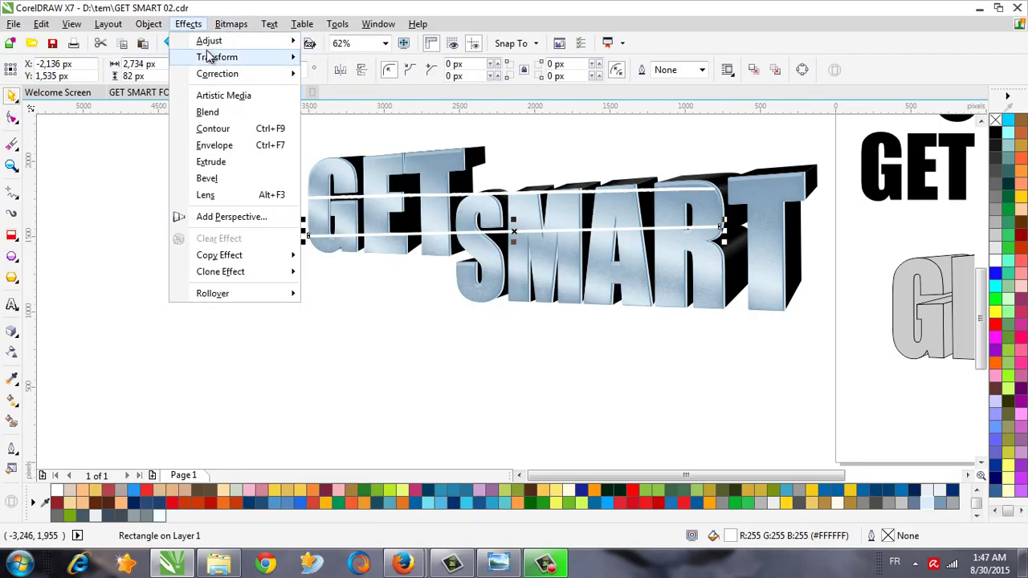
pyautogui.moveTo(230, 24)
pyautogui.click(273, 41)
pyautogui.click(461, 359)
# Apply a Gaussian Blur with a 12-pixel radius to the lower white bar.
pyautogui.click(188, 24)
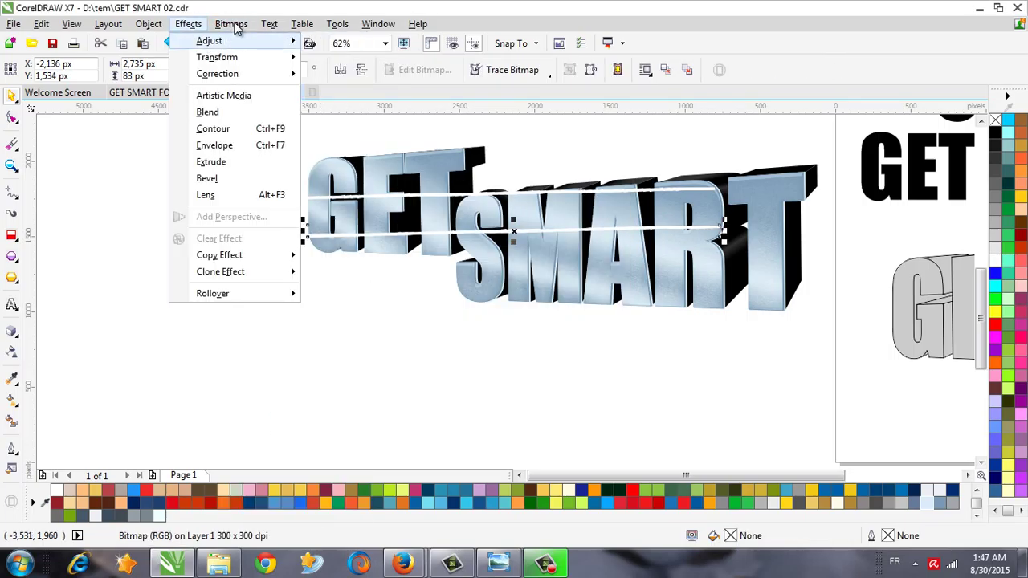
pyautogui.press('Escape')
pyautogui.click(230, 24)
pyautogui.moveTo(337, 351)
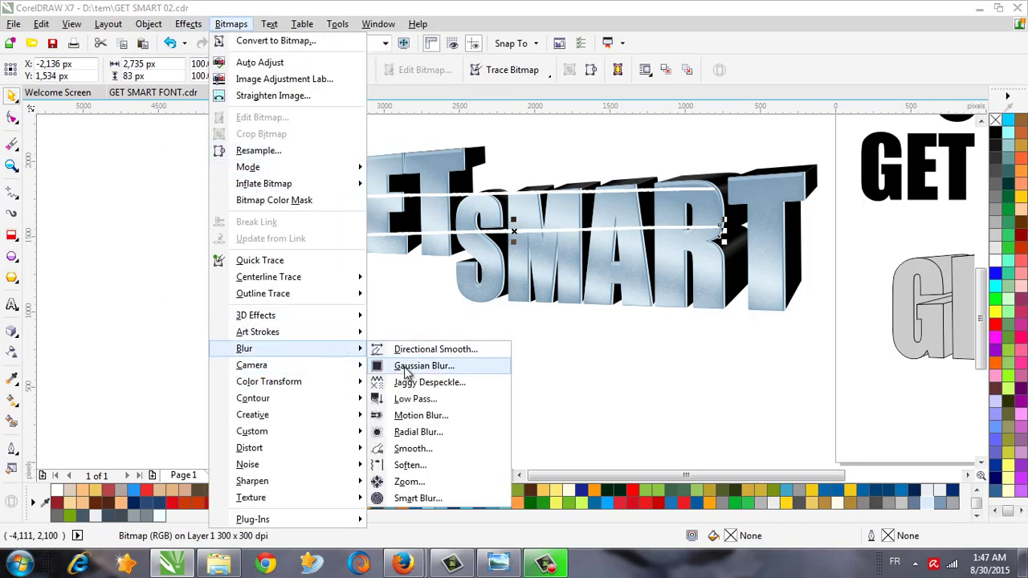
pyautogui.click(422, 362)
pyautogui.moveTo(530, 234); pyautogui.dragTo(542, 332)
pyautogui.moveTo(453, 363); pyautogui.dragTo(442, 365)
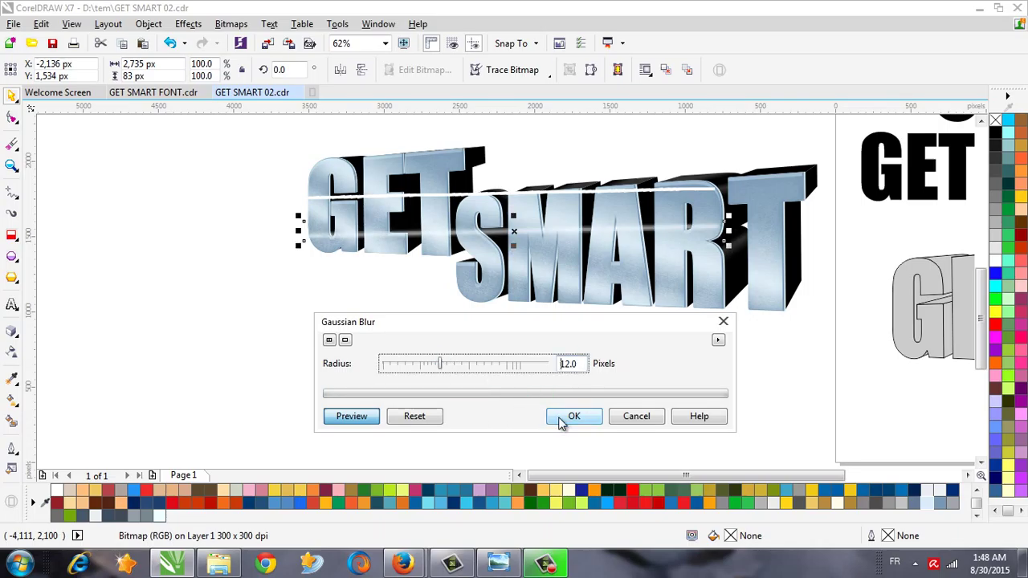
pyautogui.click(562, 424)
# Apply a Gaussian Blur to the upper white bar and flatten the blurred streak to about 51 px high.
pyautogui.click(538, 195)
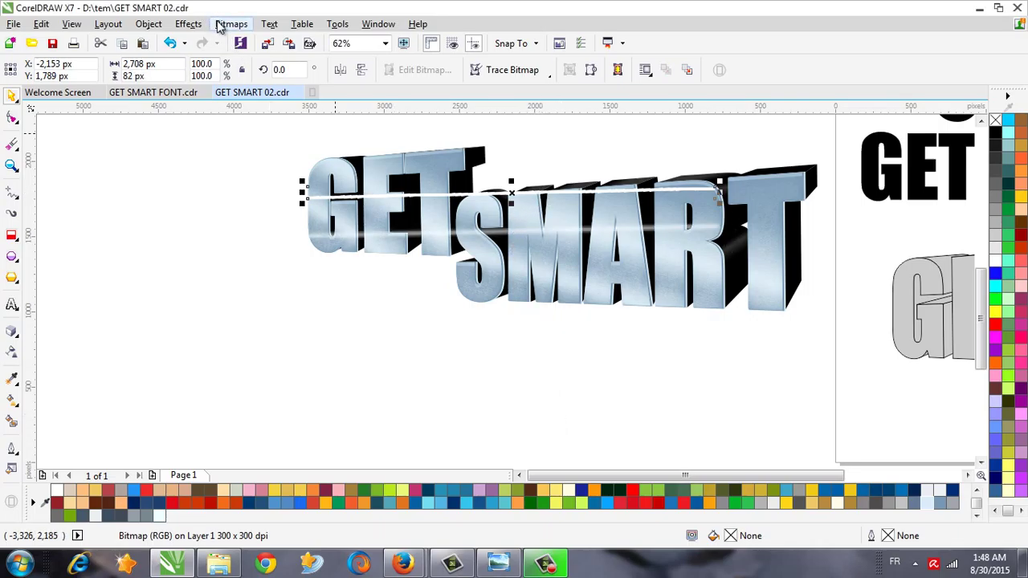
pyautogui.click(221, 27)
pyautogui.moveTo(317, 348)
pyautogui.click(425, 363)
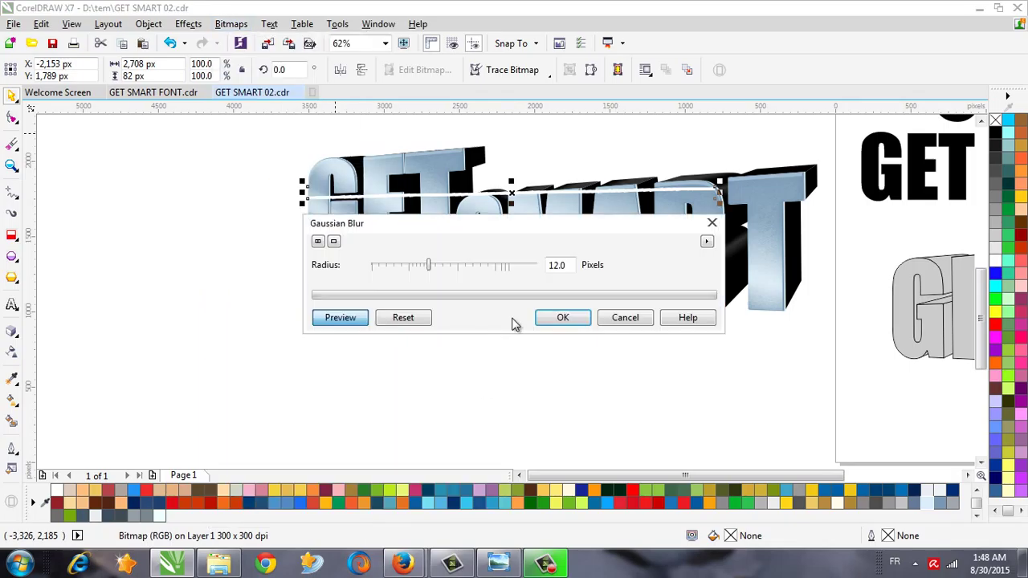
pyautogui.click(434, 264)
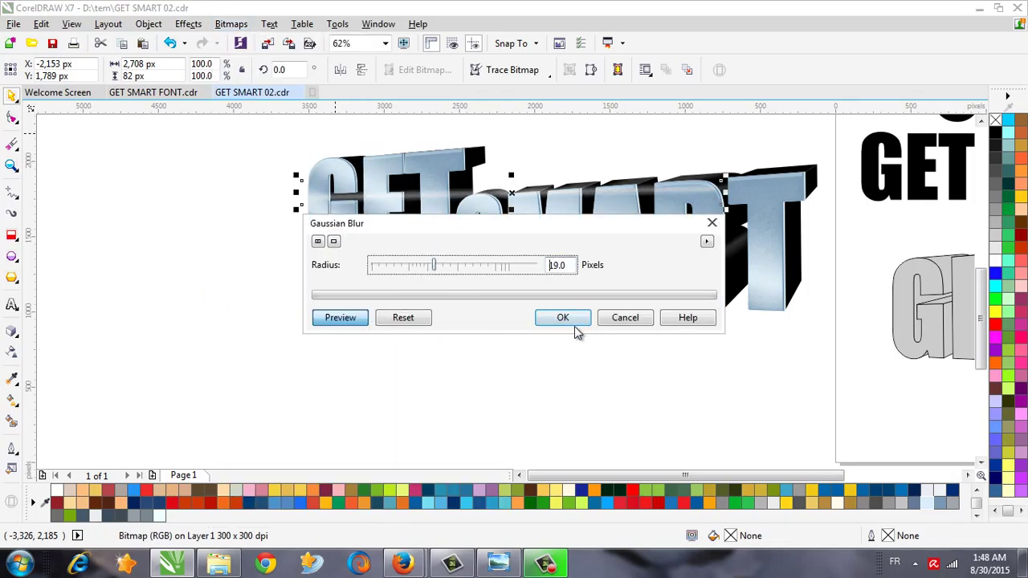
pyautogui.click(420, 267)
pyautogui.click(559, 316)
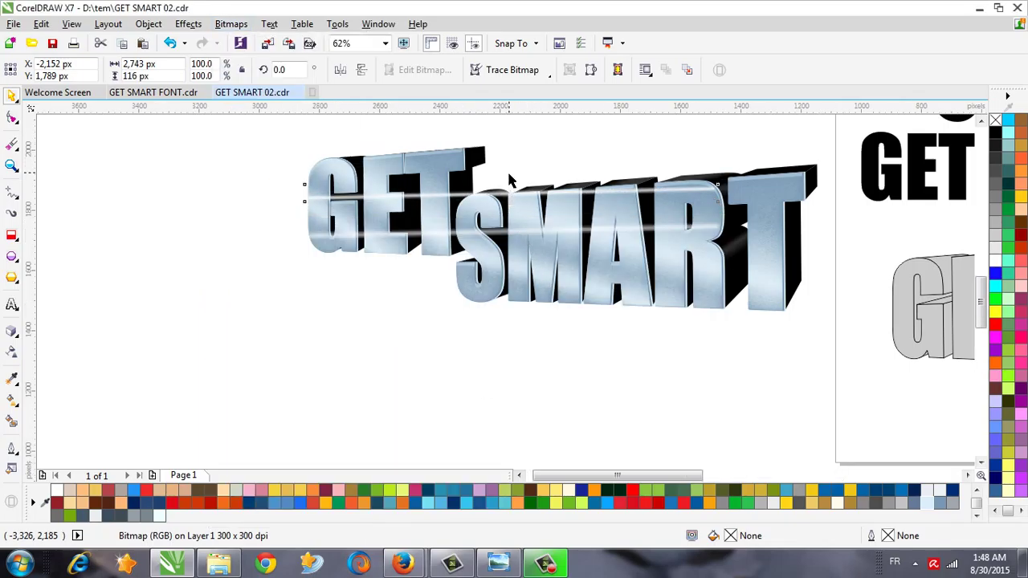
pyautogui.moveTo(514, 190)
pyautogui.mouseDown()
pyautogui.moveTo(515, 212)
pyautogui.moveTo(514, 201)
pyautogui.mouseUp()
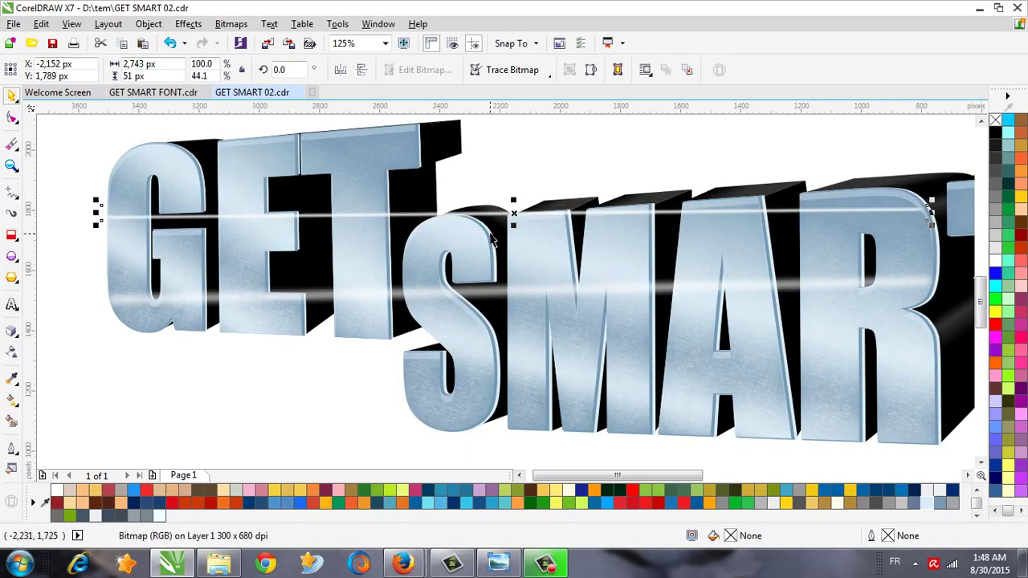
# Slant the upper light streak by about 0.5 degrees and nudge it slightly down across the letters.
pyautogui.click(511, 216)
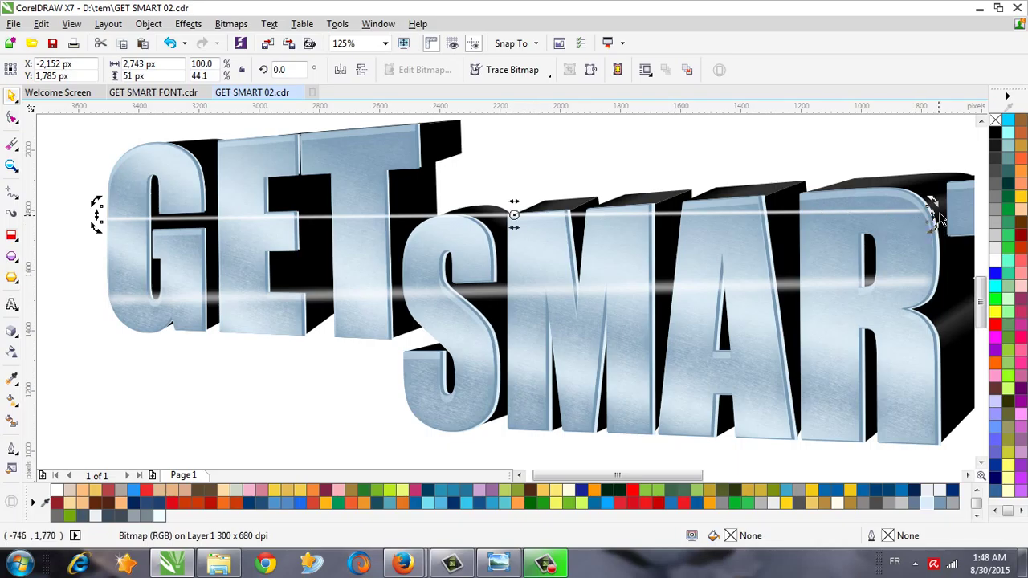
pyautogui.moveTo(96, 226); pyautogui.dragTo(101, 213)
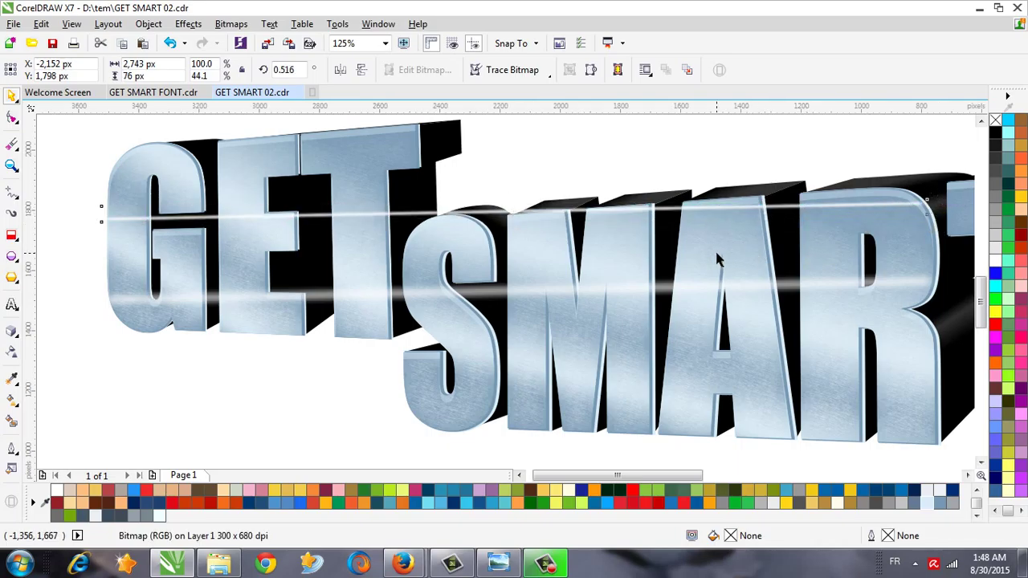
pyautogui.press('Down')
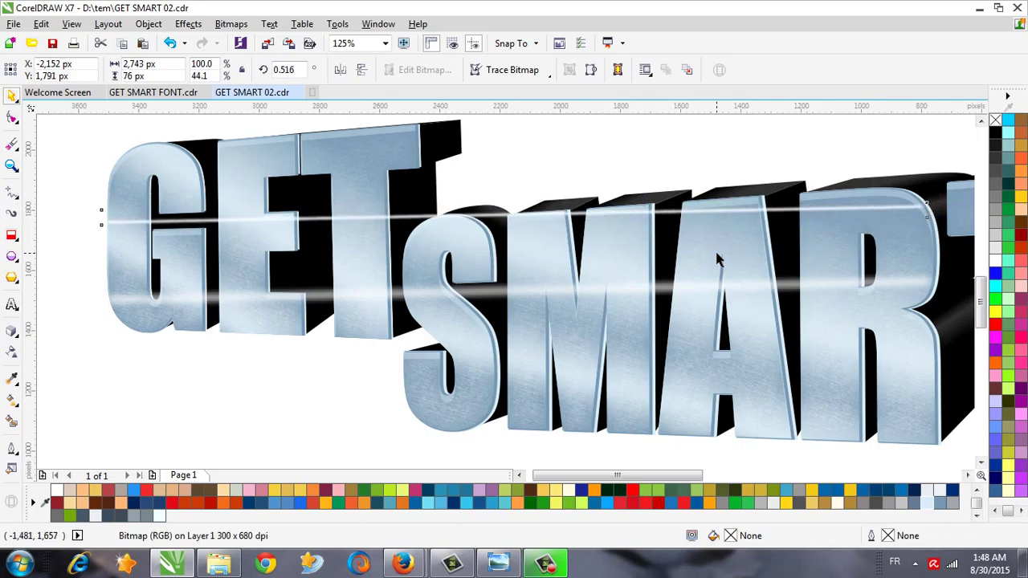
pyautogui.press('Down')
pyautogui.press('Down')
pyautogui.press('Down')
pyautogui.press('Down')
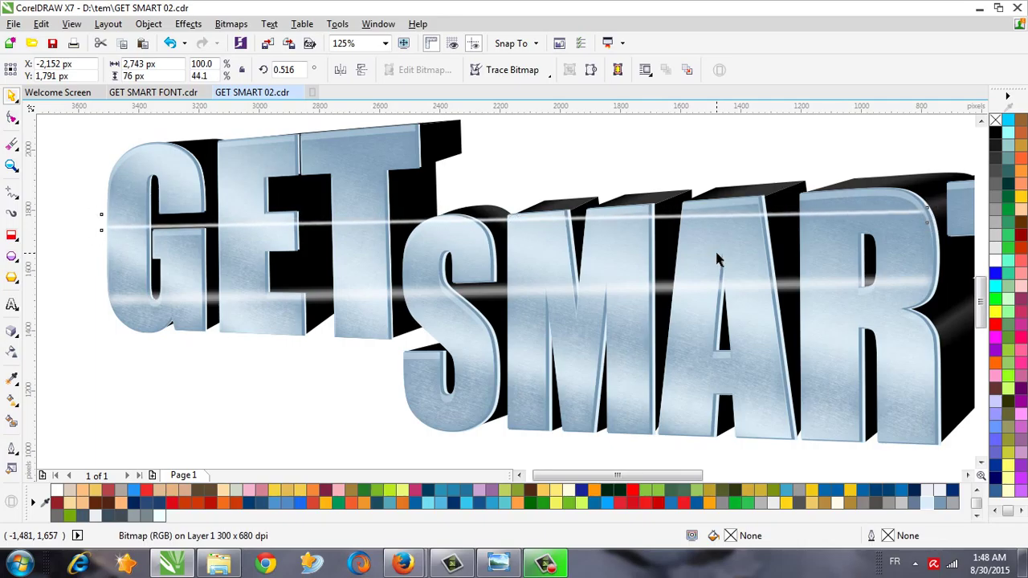
# Apply uniform transparency to the light streaks, setting the upper one to 60.
pyautogui.scroll(-3, 677, 276)
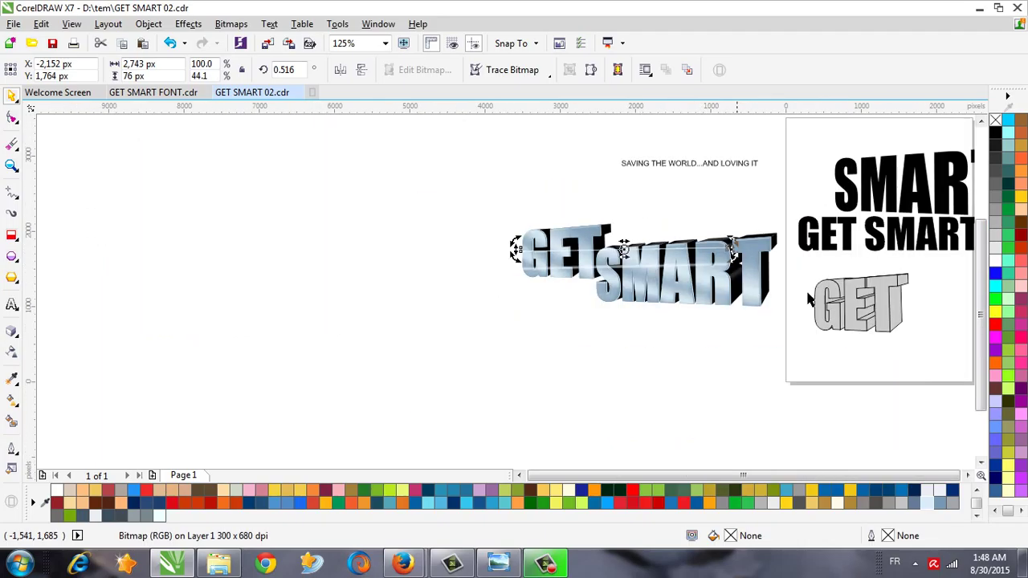
pyautogui.scroll(2, 803, 265)
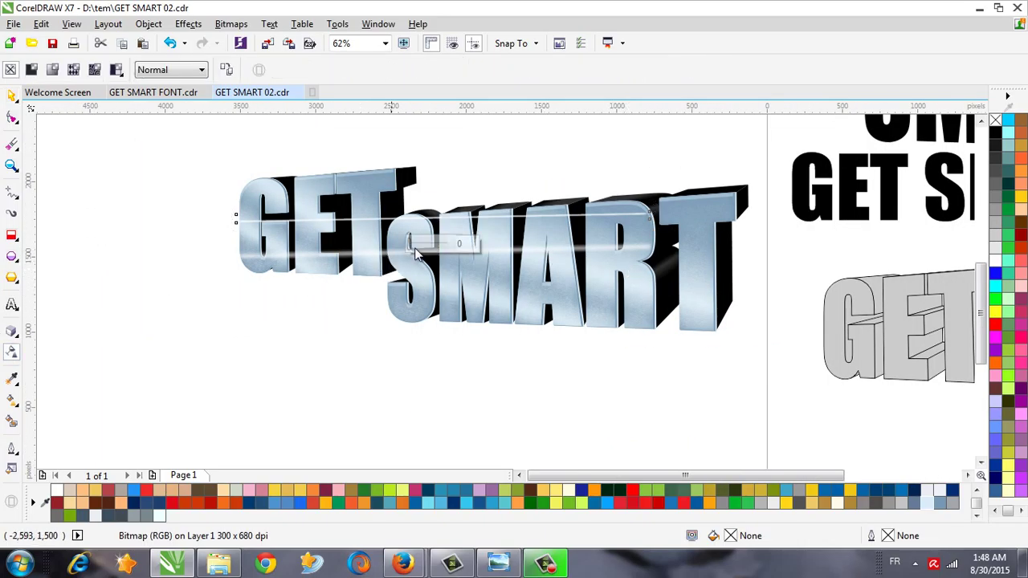
pyautogui.moveTo(410, 244); pyautogui.dragTo(432, 246)
pyautogui.click(412, 282)
pyautogui.moveTo(412, 281); pyautogui.dragTo(431, 284)
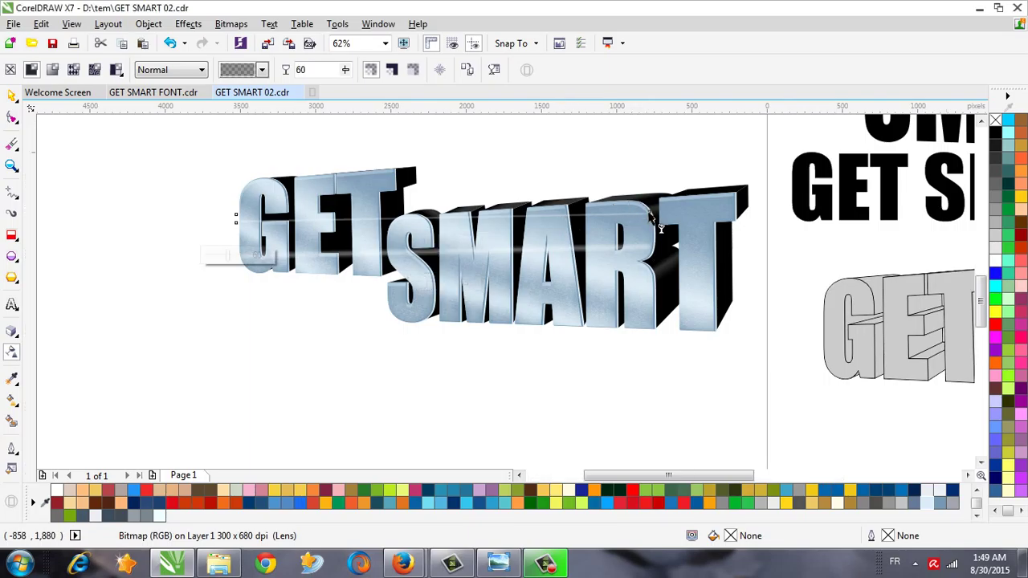
# Widen the upper light streak to about 2,765 px so it reaches the right edge of the R, and deselect it.
pyautogui.scroll(4, 560, 223)
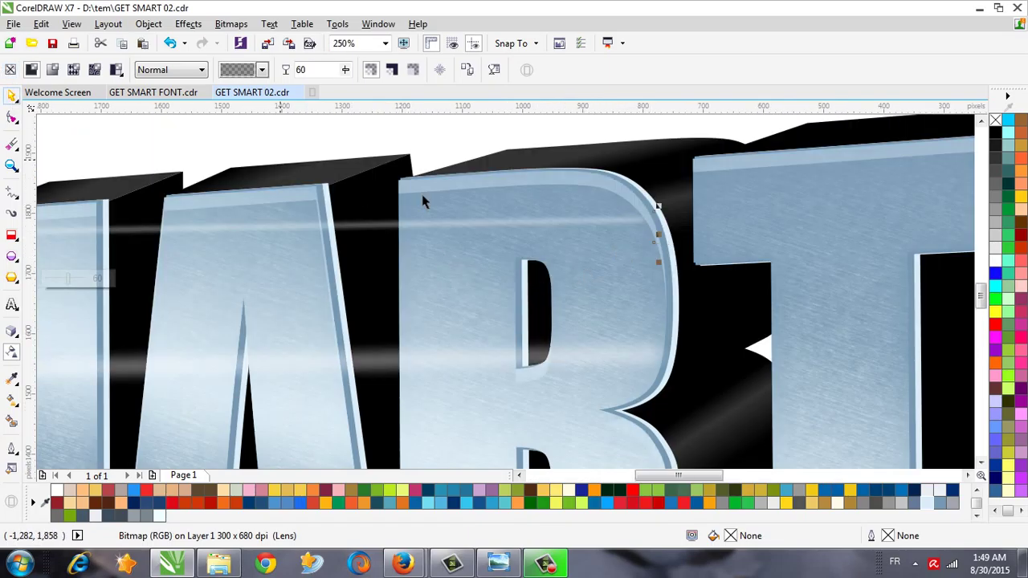
pyautogui.press('space')
pyautogui.moveTo(663, 229); pyautogui.dragTo(666, 232)
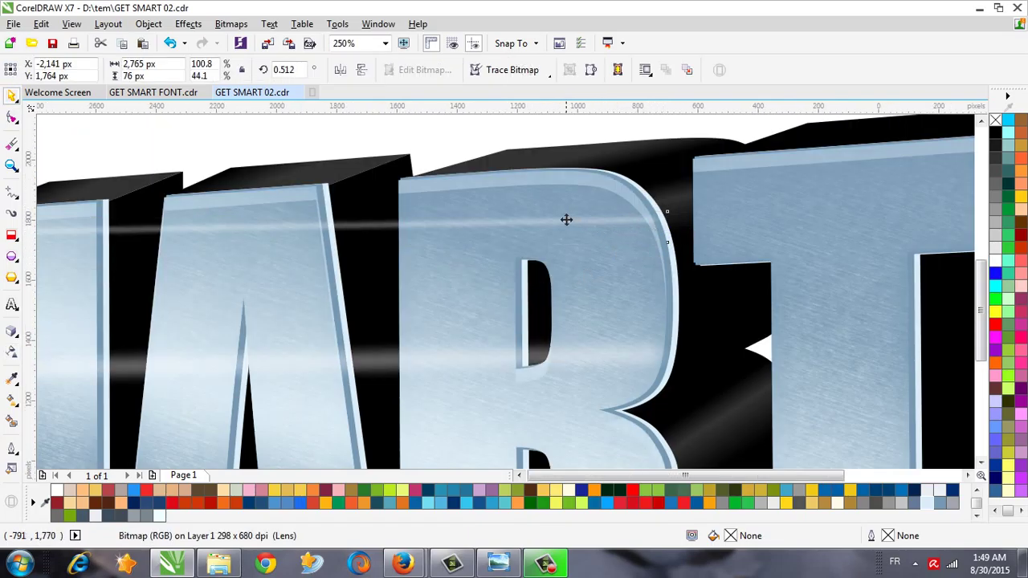
pyautogui.scroll(-6, 564, 218)
pyautogui.click(469, 347)
pyautogui.scroll(2, 584, 250)
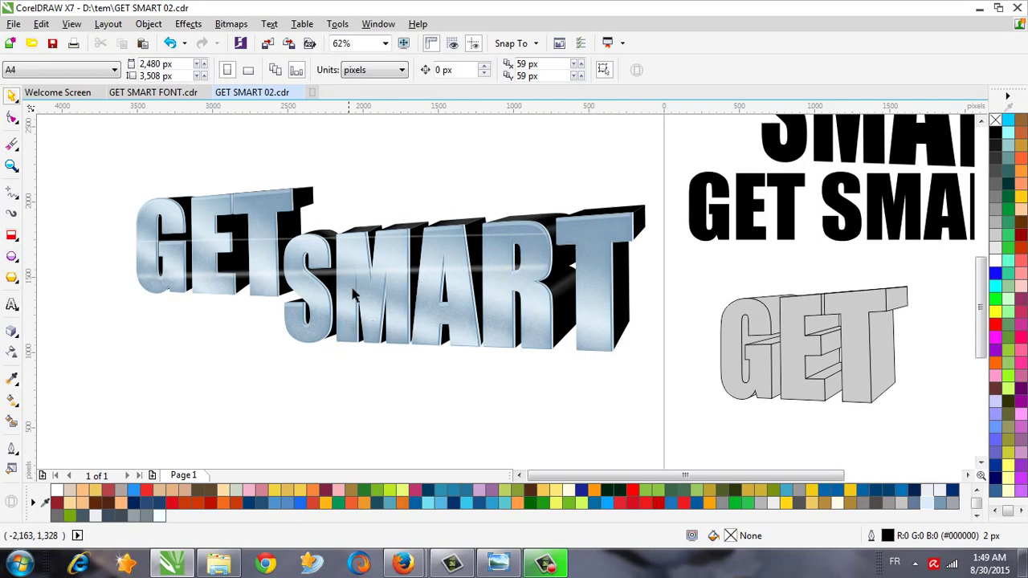
# Place a copy of the SAVING THE WORLD...AND LOVING IT tagline under SMART and slant it to about 357 degrees.
pyautogui.scroll(-2, 354, 288)
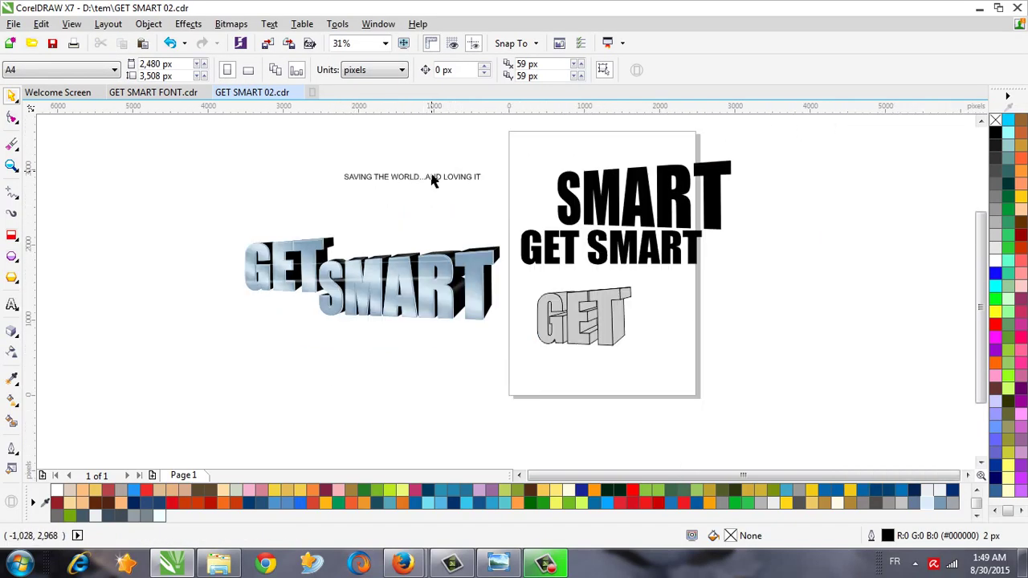
pyautogui.moveTo(436, 178); pyautogui.dragTo(424, 330)
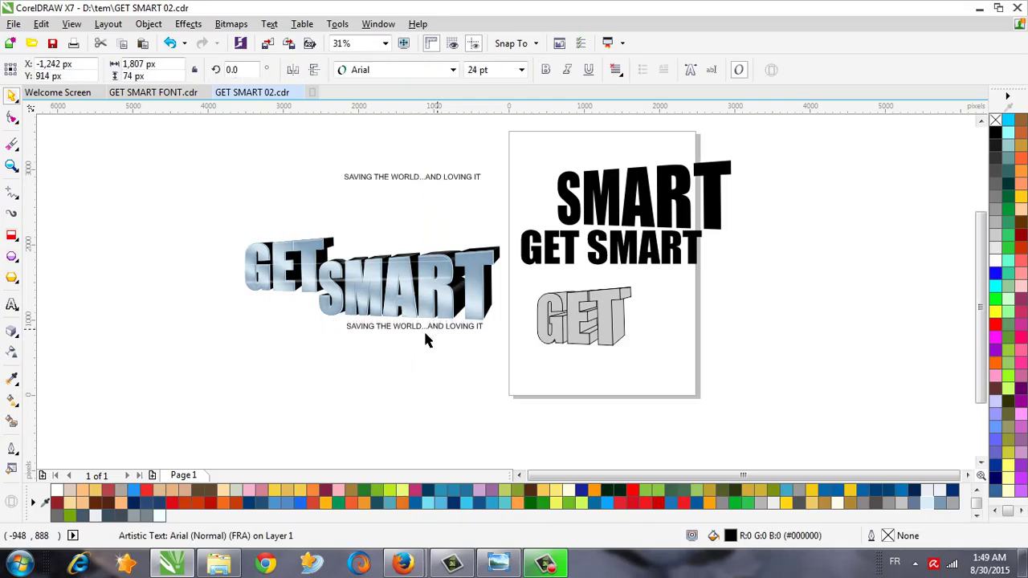
pyautogui.scroll(1, 402, 322)
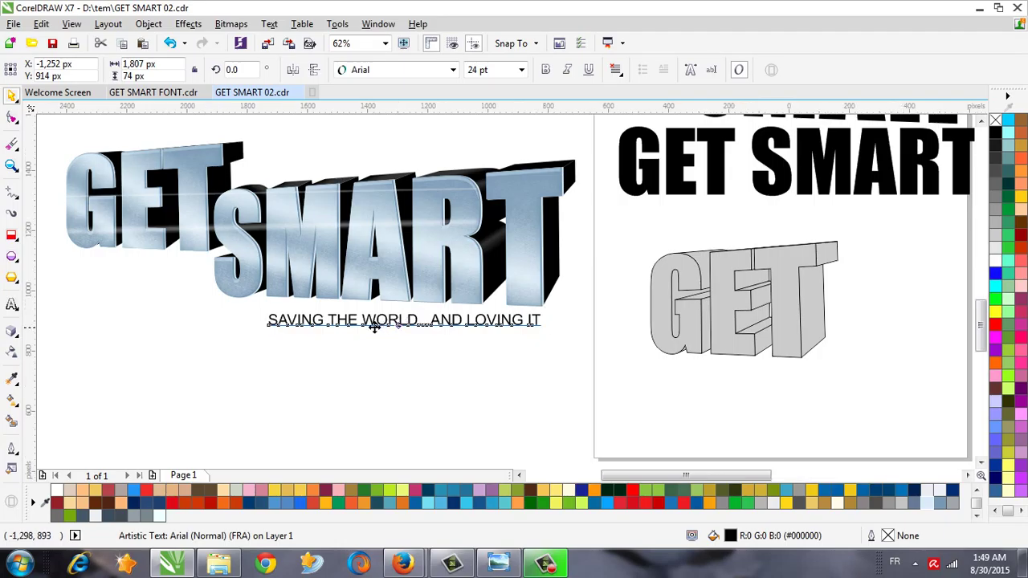
pyautogui.scroll(1, 376, 323)
pyautogui.click(382, 320)
pyautogui.moveTo(134, 317); pyautogui.dragTo(147, 288)
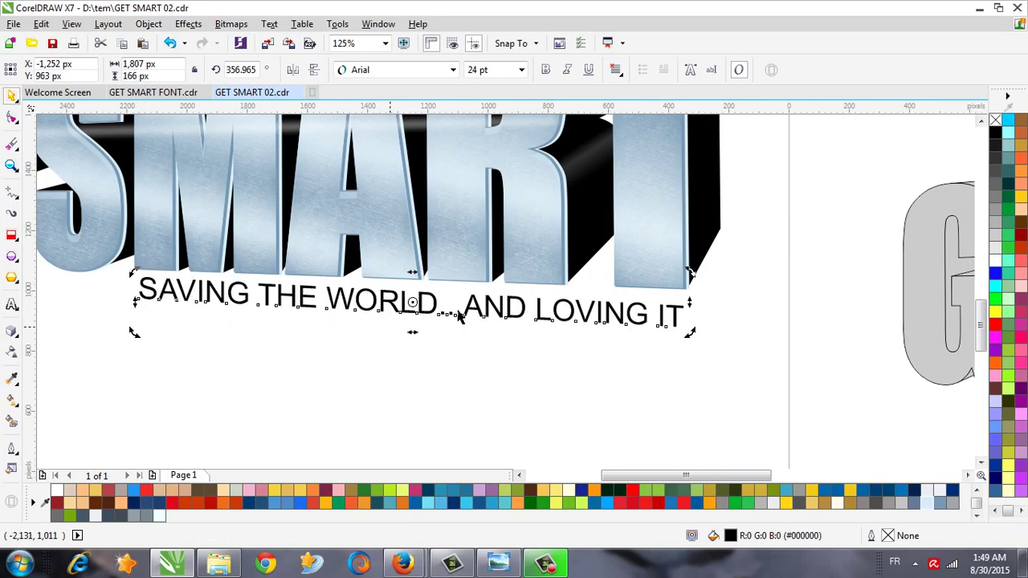
# Move the slanted tagline down, clear of the SMART lettering, and deselect it.
pyautogui.click(471, 308)
pyautogui.click(479, 299)
pyautogui.doubleClick(484, 305)
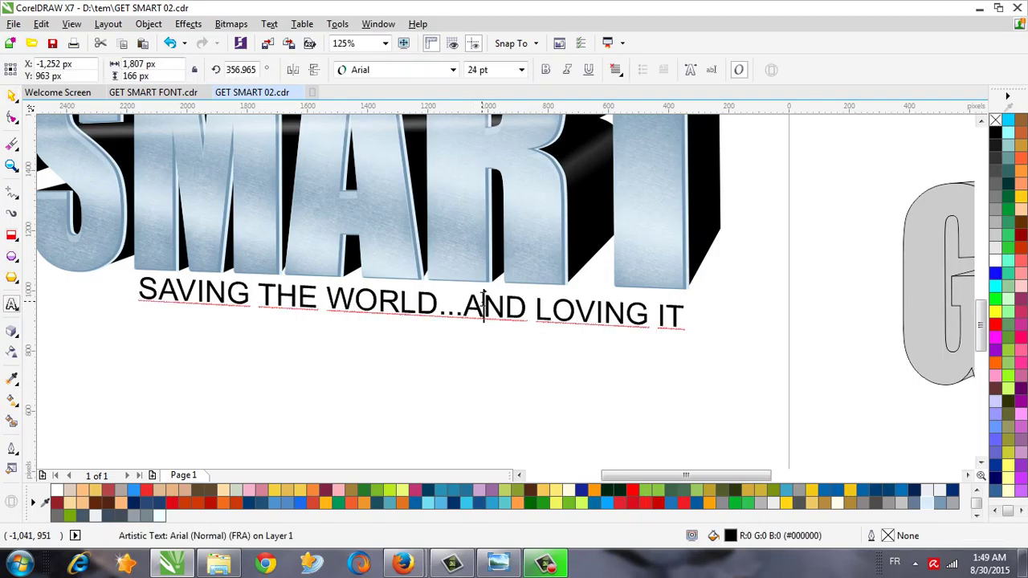
pyautogui.click(13, 95)
pyautogui.moveTo(408, 303); pyautogui.dragTo(345, 362)
pyautogui.press('Escape')
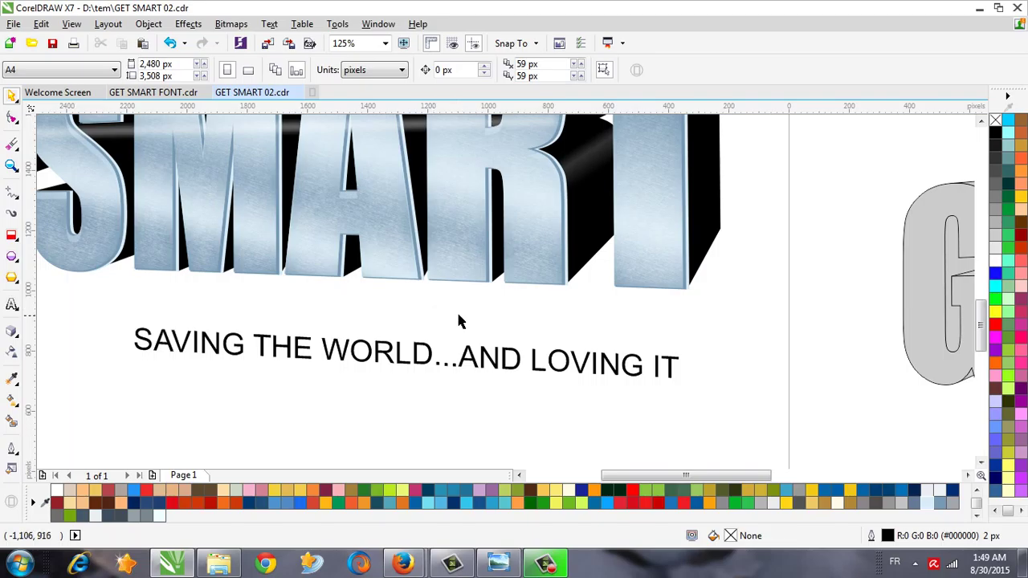
# Duplicate the slanted tagline directly below SMART and fill the duplicate with white.
pyautogui.moveTo(464, 359); pyautogui.dragTo(474, 303)
pyautogui.rightClick(474, 302)
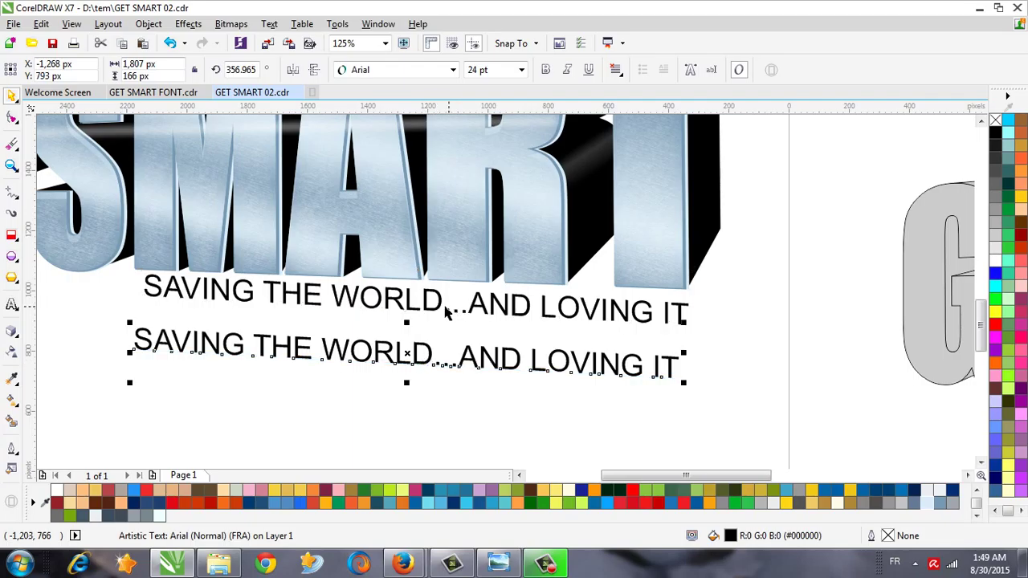
pyautogui.click(994, 263)
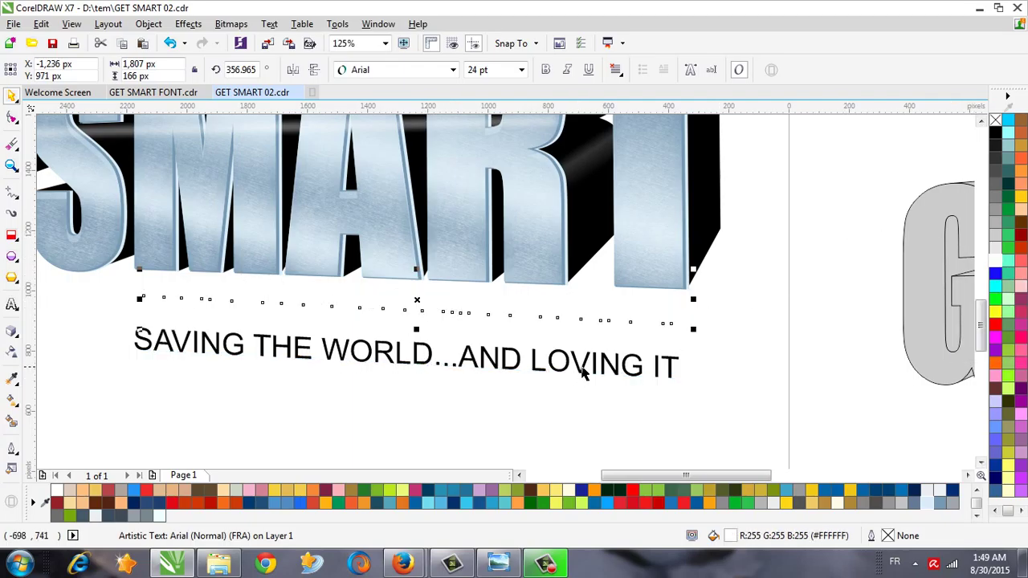
# Give the lower black tagline a black outline with a width of 10 px.
pyautogui.click(518, 382)
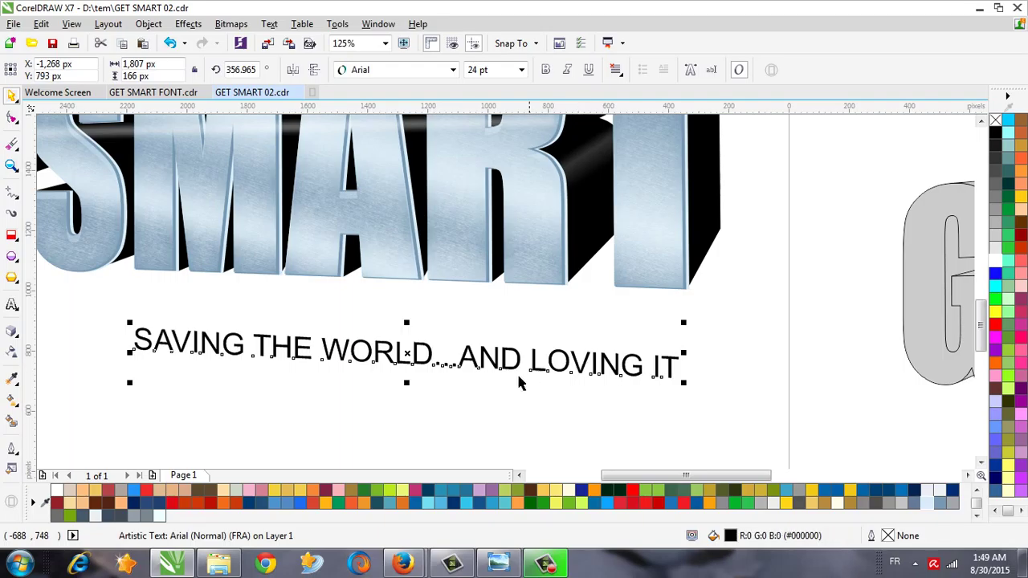
pyautogui.rightClick(999, 138)
pyautogui.click(13, 449)
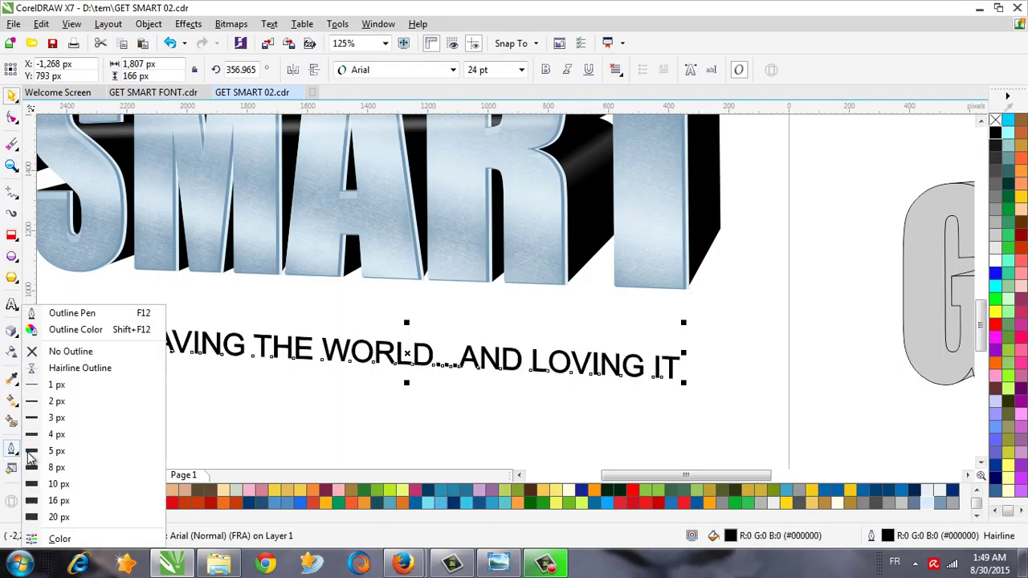
pyautogui.click(85, 418)
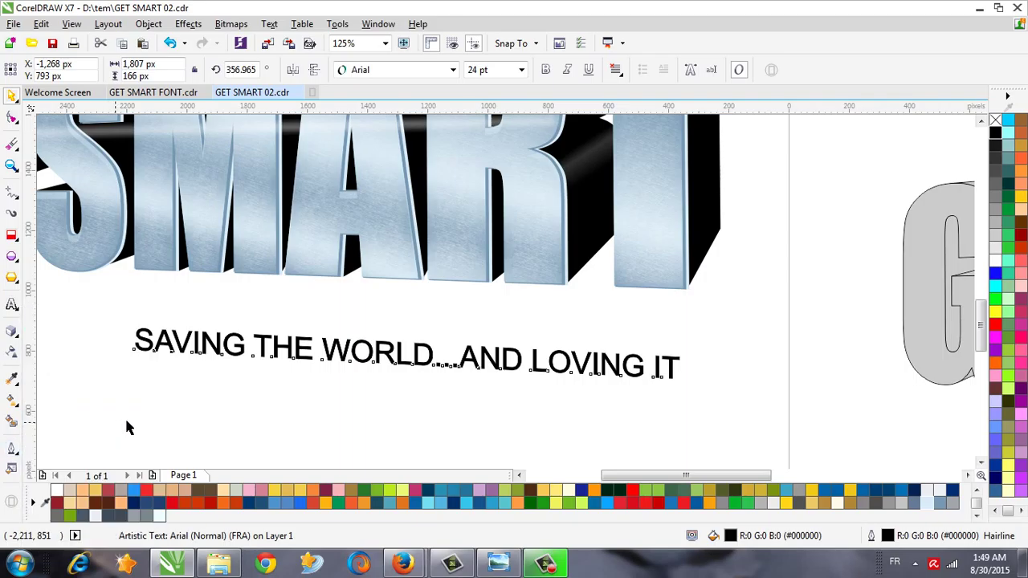
pyautogui.click(12, 450)
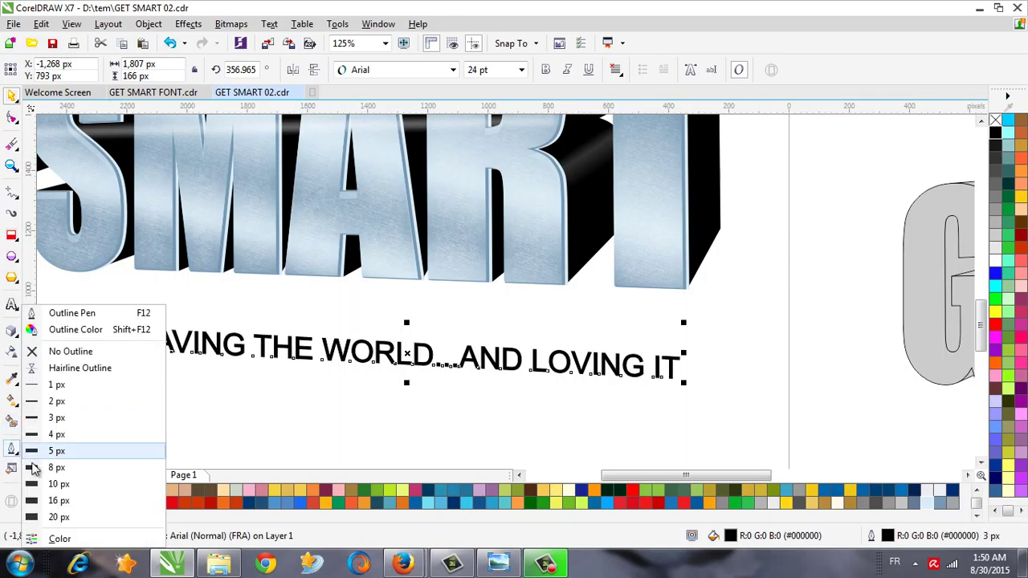
pyautogui.click(64, 484)
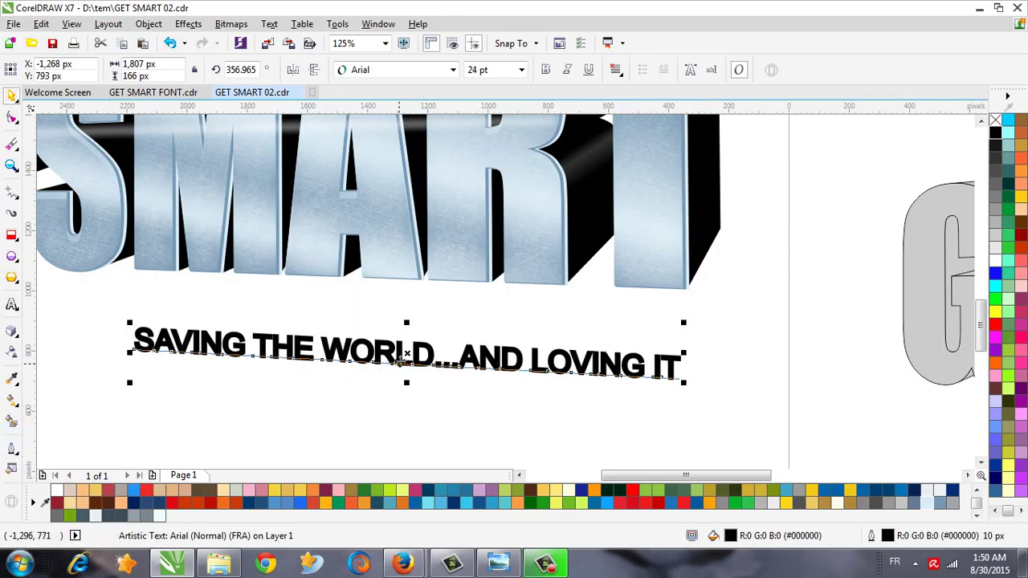
# Try placing the thick black tagline behind the white one, move it back below and deselect it.
pyautogui.moveTo(391, 361); pyautogui.dragTo(423, 308)
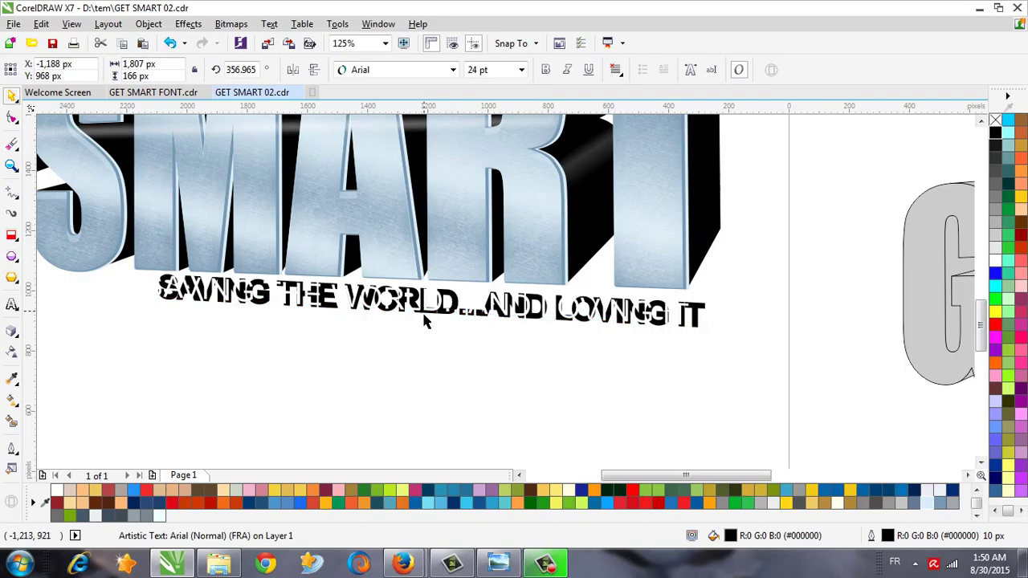
pyautogui.scroll(1, 446, 309)
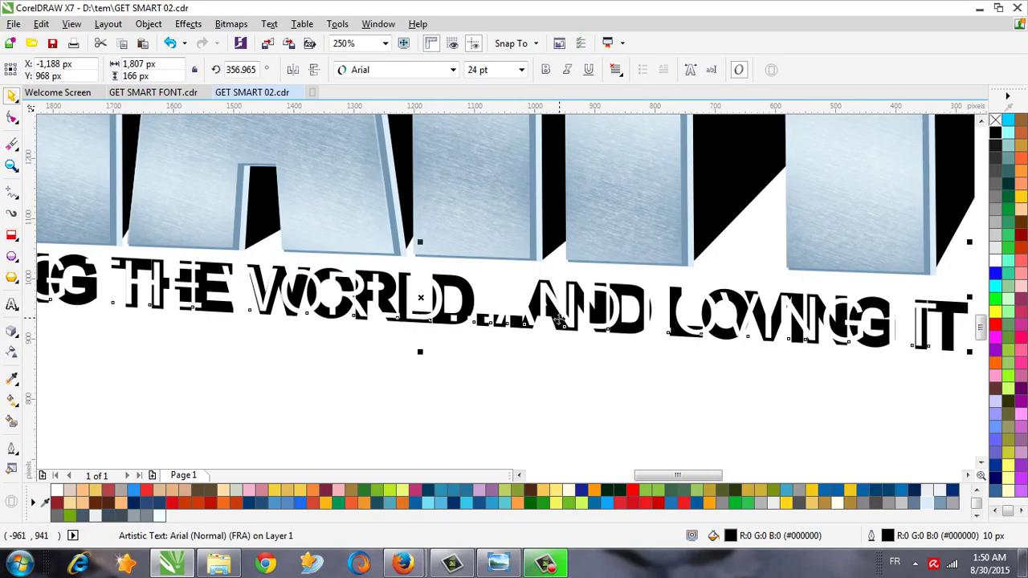
pyautogui.moveTo(420, 307); pyautogui.dragTo(463, 298)
pyautogui.click(464, 299)
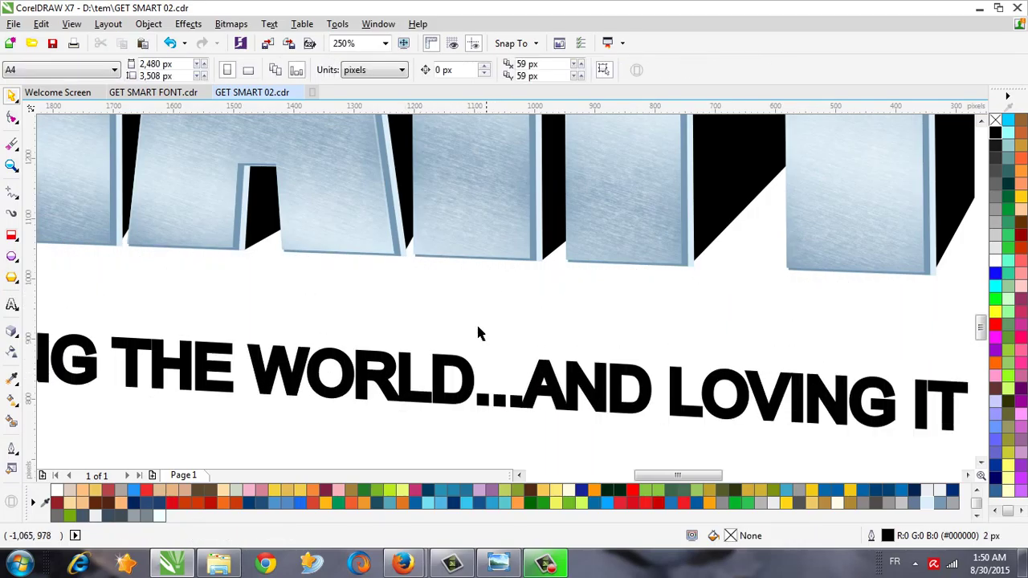
# Fill the white tagline with golden yellow and align the thick black tagline centrally behind it.
pyautogui.click(549, 367)
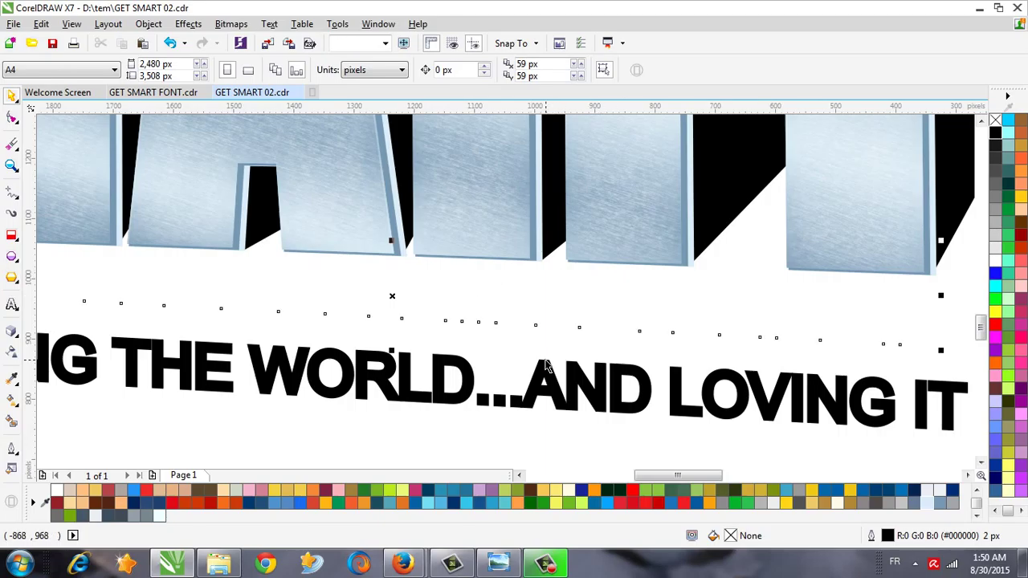
pyautogui.click(1021, 196)
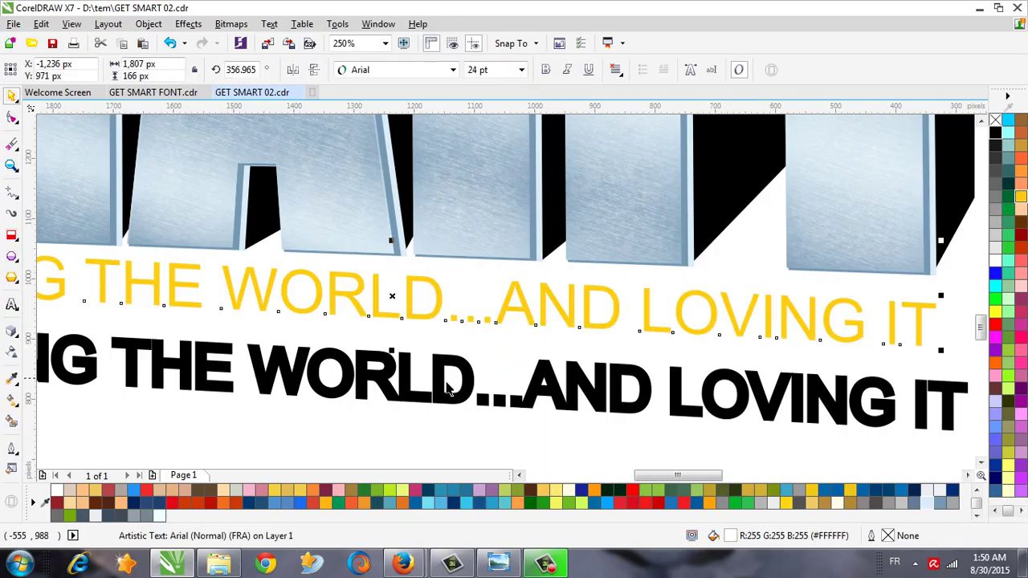
pyautogui.click(438, 395)
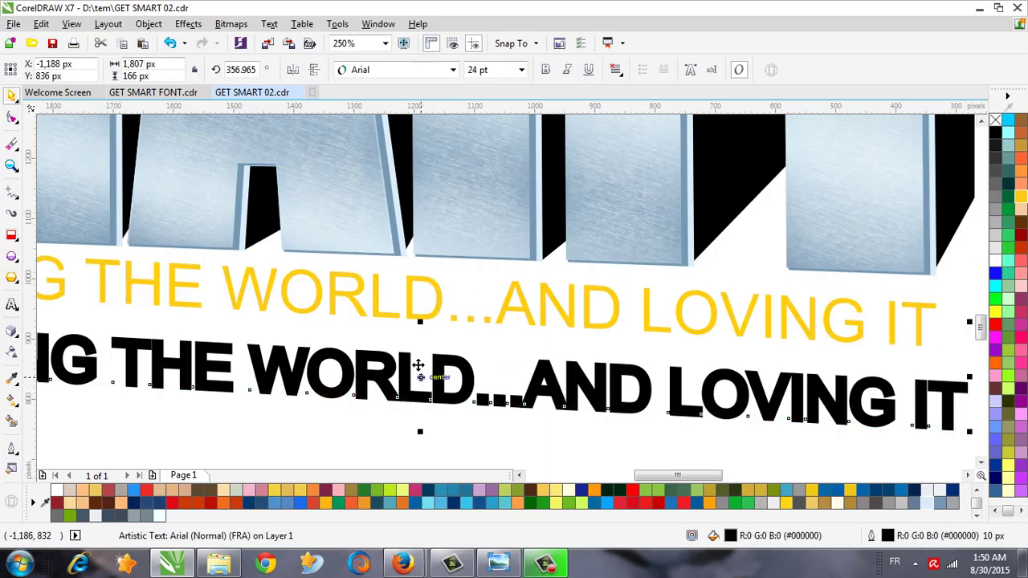
pyautogui.moveTo(417, 365); pyautogui.dragTo(390, 297)
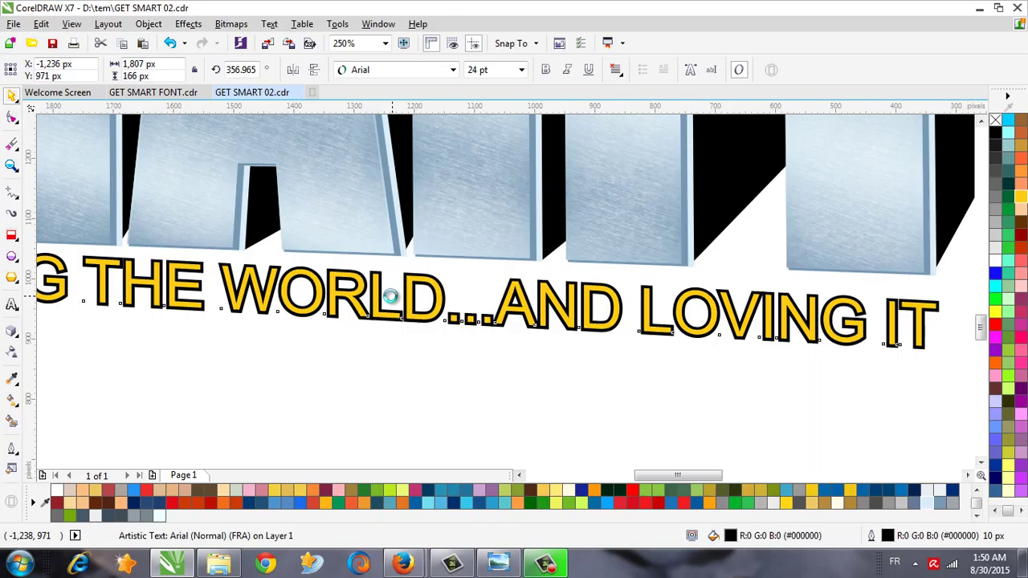
# Nudge the black tagline about 6 px left and 2 px up behind the yellow text as an offset shadow.
pyautogui.press('Left')
pyautogui.press('Left')
pyautogui.press('Left')
pyautogui.press('Left')
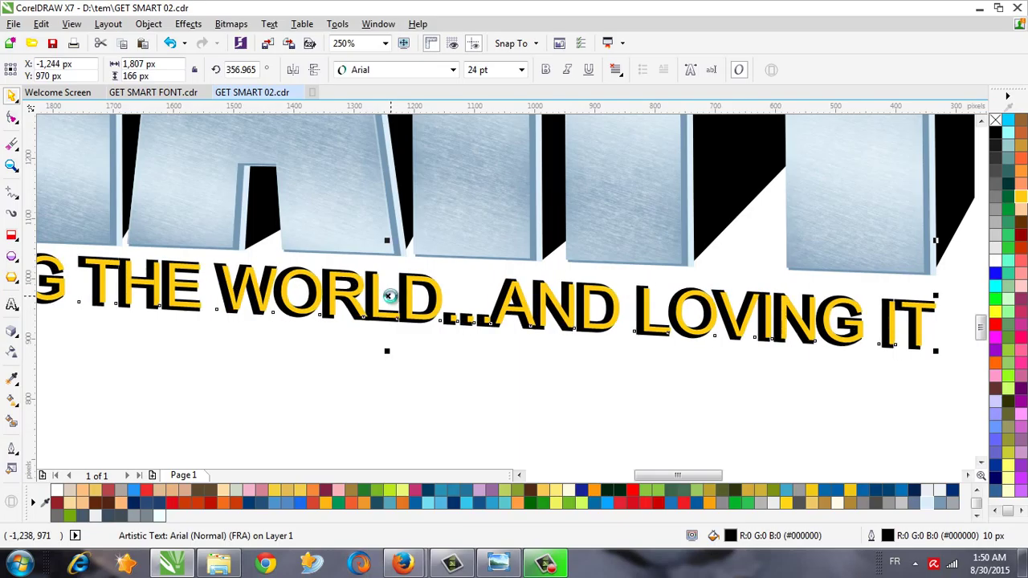
pyautogui.press('Up')
pyautogui.press('Up')
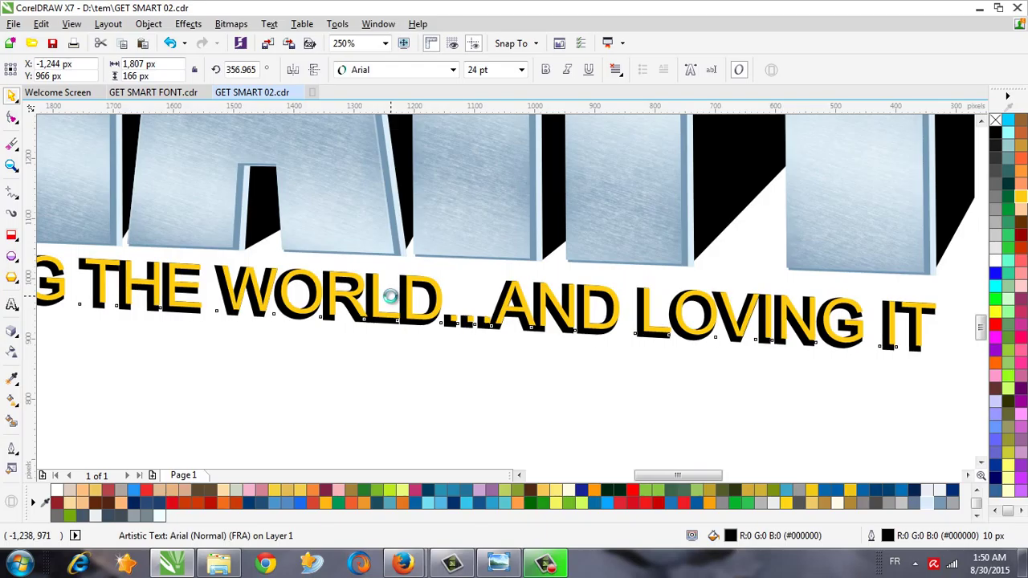
pyautogui.press('Down')
pyautogui.press('Down')
pyautogui.press('Down')
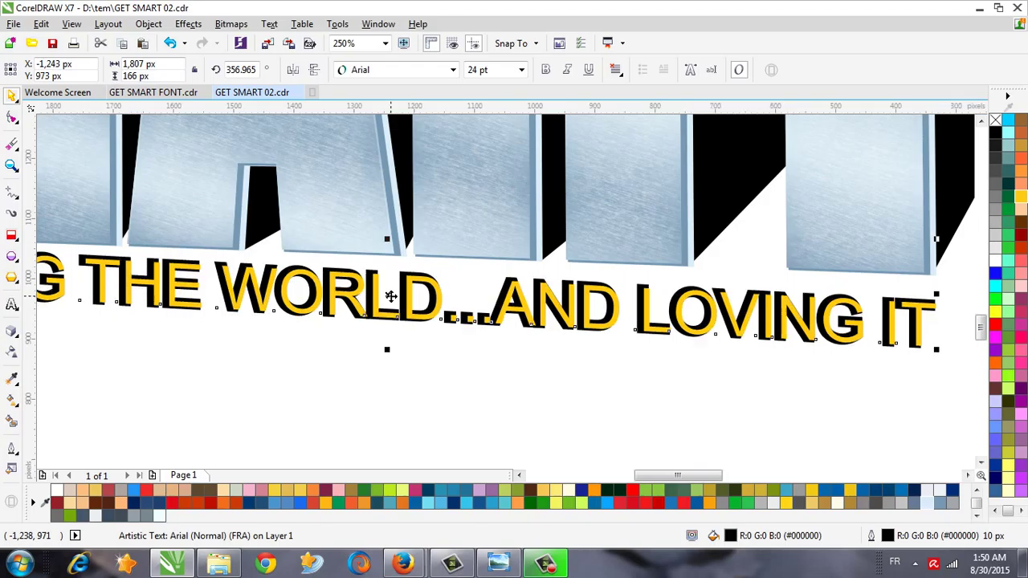
pyautogui.press('Right')
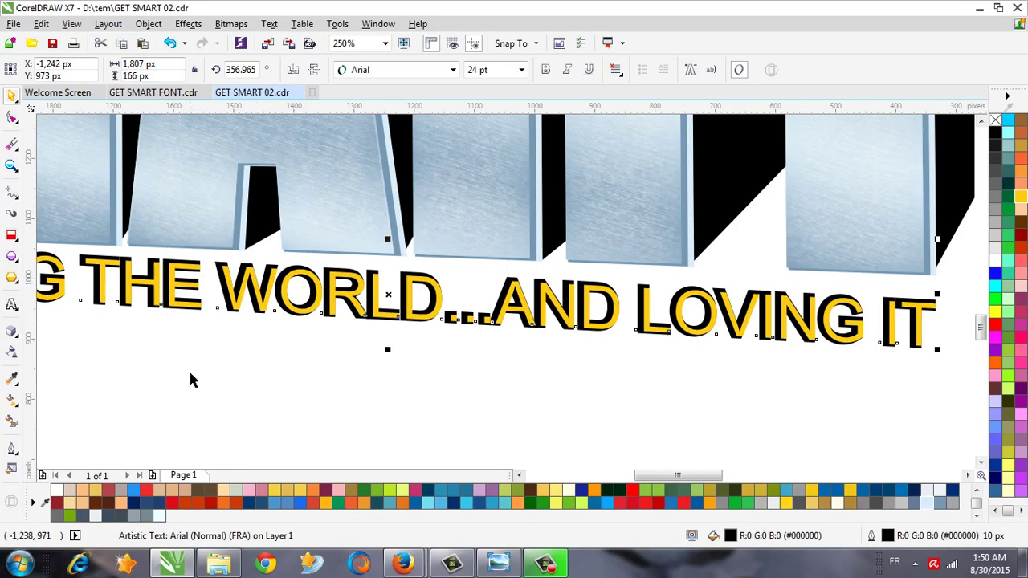
# Thin the outline of the black shadow tagline to 8 px and further to 4 px.
pyautogui.click(11, 450)
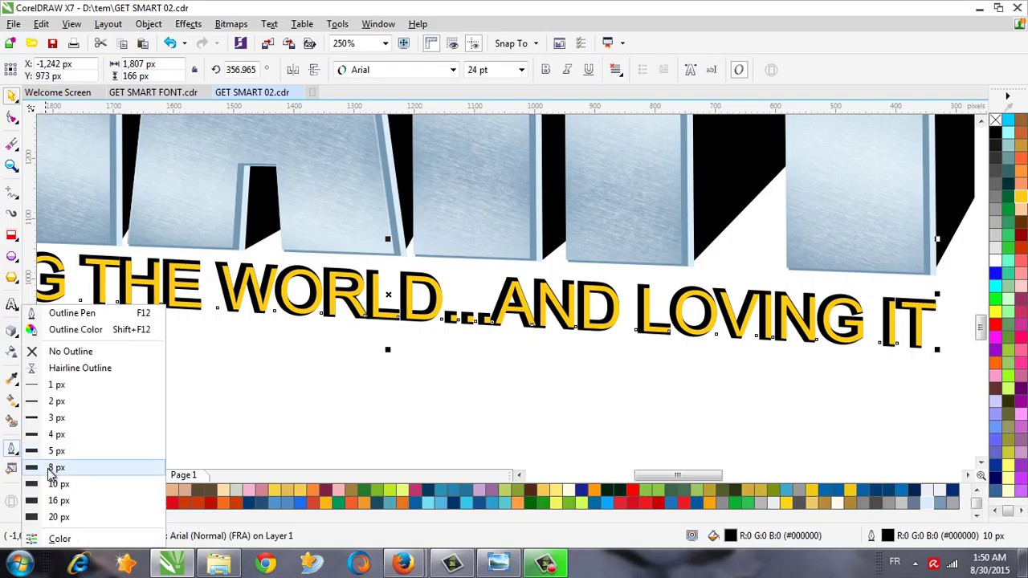
pyautogui.click(53, 468)
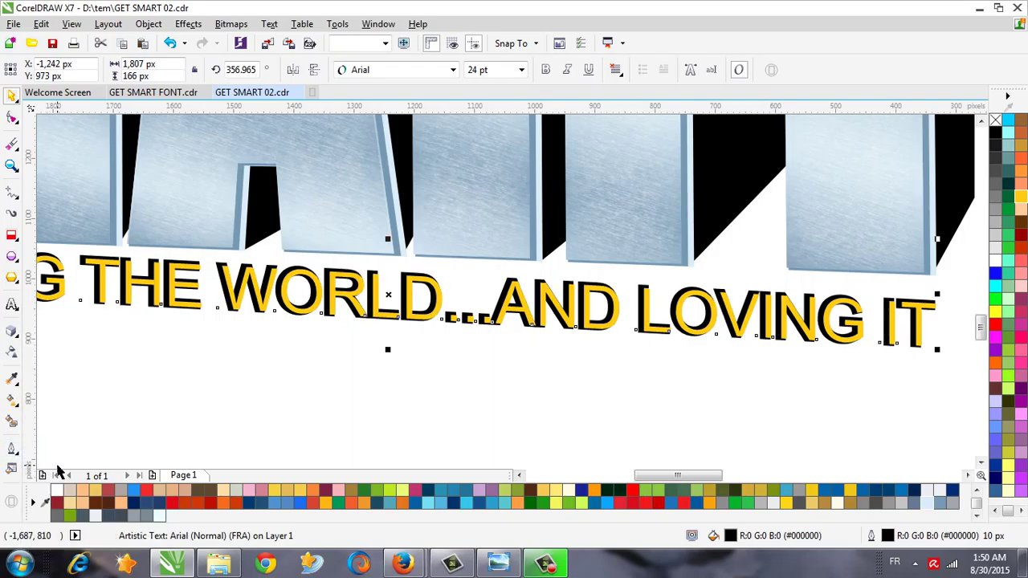
pyautogui.click(11, 450)
pyautogui.click(186, 417)
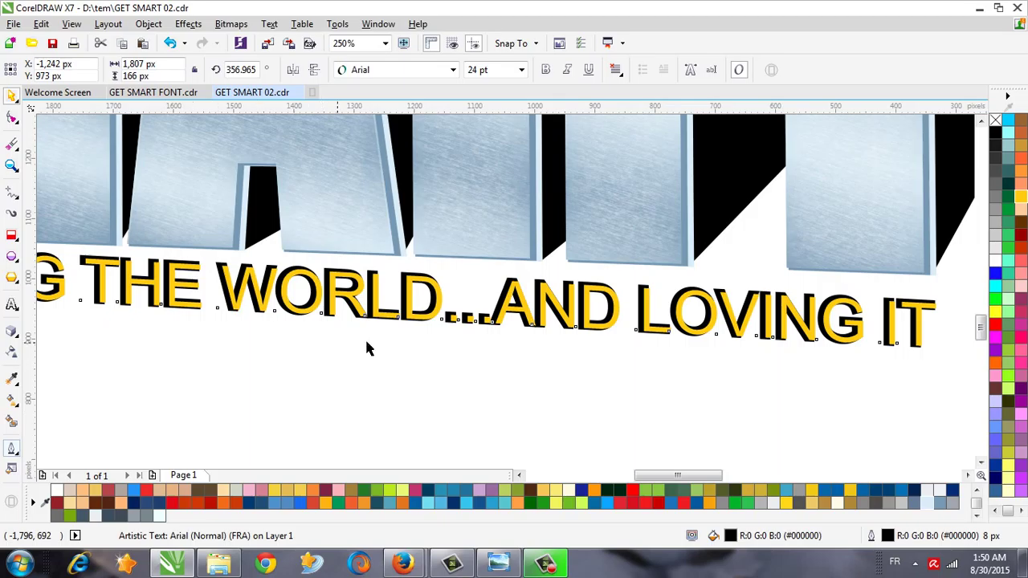
# Change the yellow tagline to a white fill with a black hairline outline and nudge it about 1 px left and 1 px up.
pyautogui.click(436, 297)
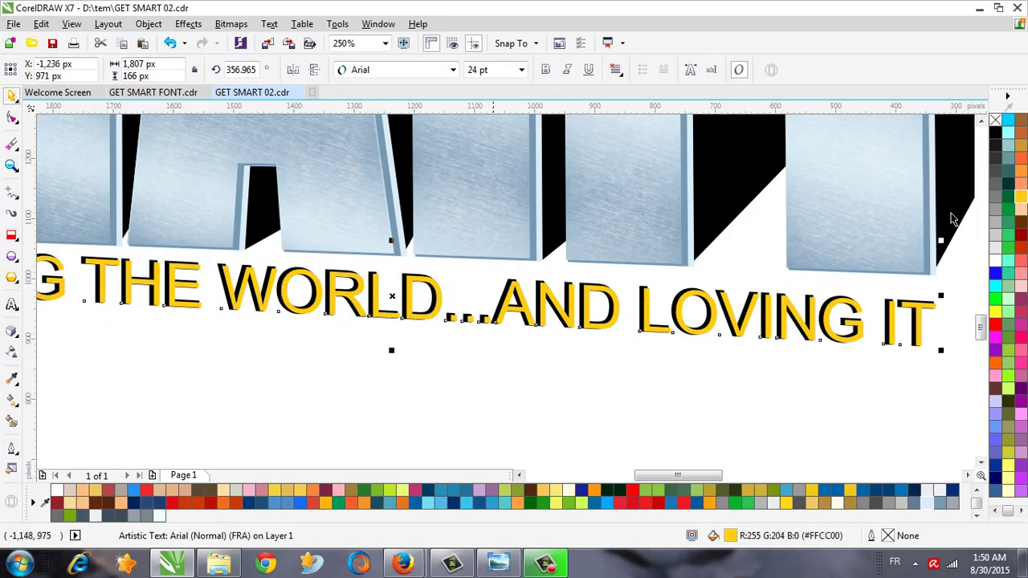
pyautogui.click(996, 265)
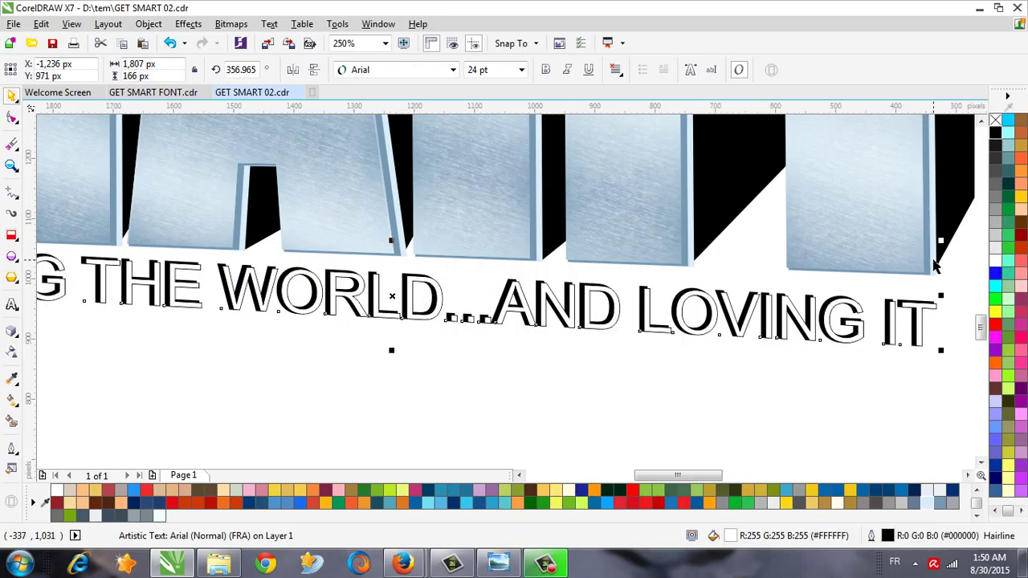
pyautogui.moveTo(933, 266); pyautogui.dragTo(934, 268)
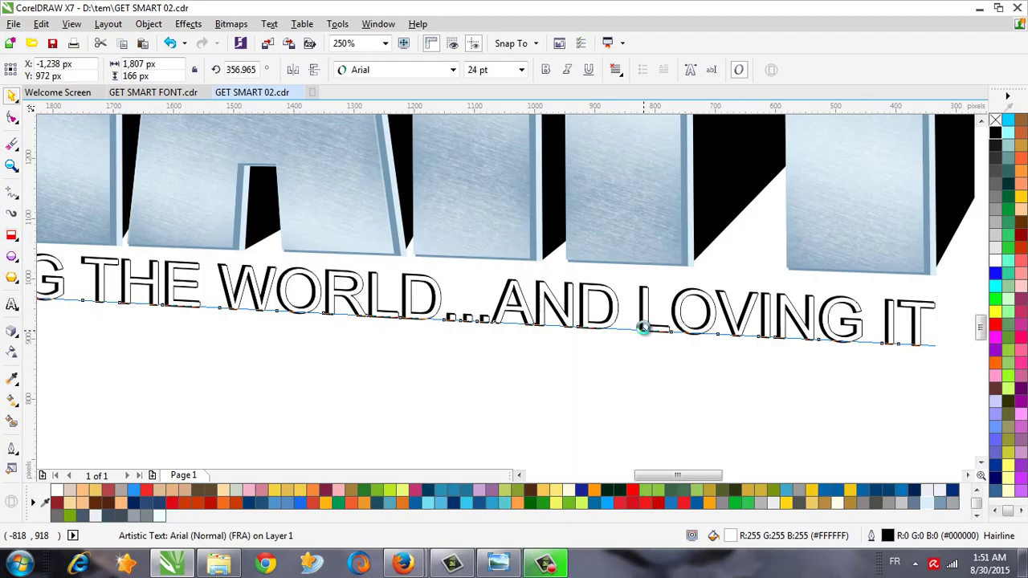
pyautogui.moveTo(643, 327); pyautogui.dragTo(642, 327)
# Change the font of the white tagline and of the black shadow tagline behind it to Impact.
pyautogui.scroll(-2, 598, 325)
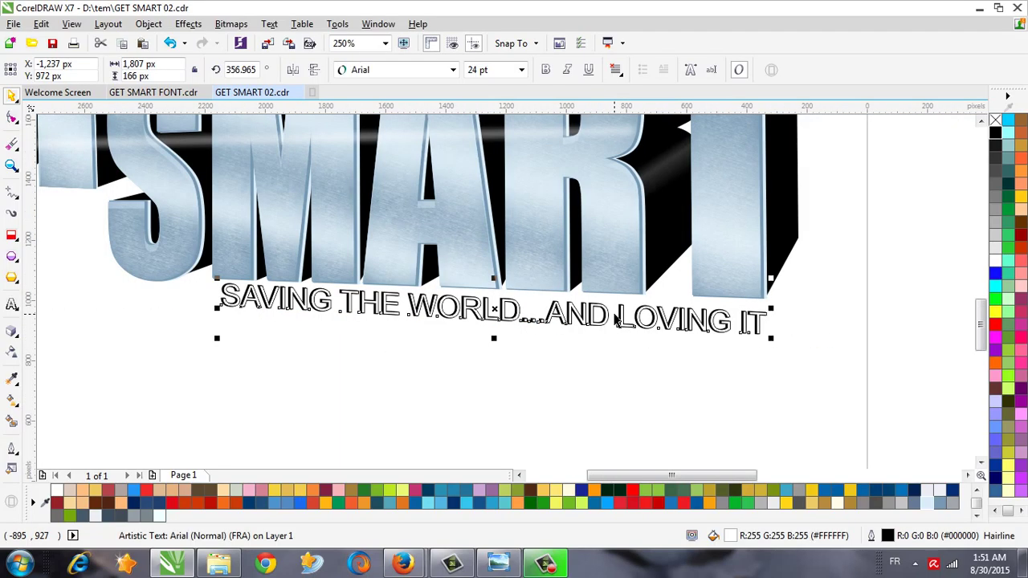
pyautogui.scroll(-2, 617, 321)
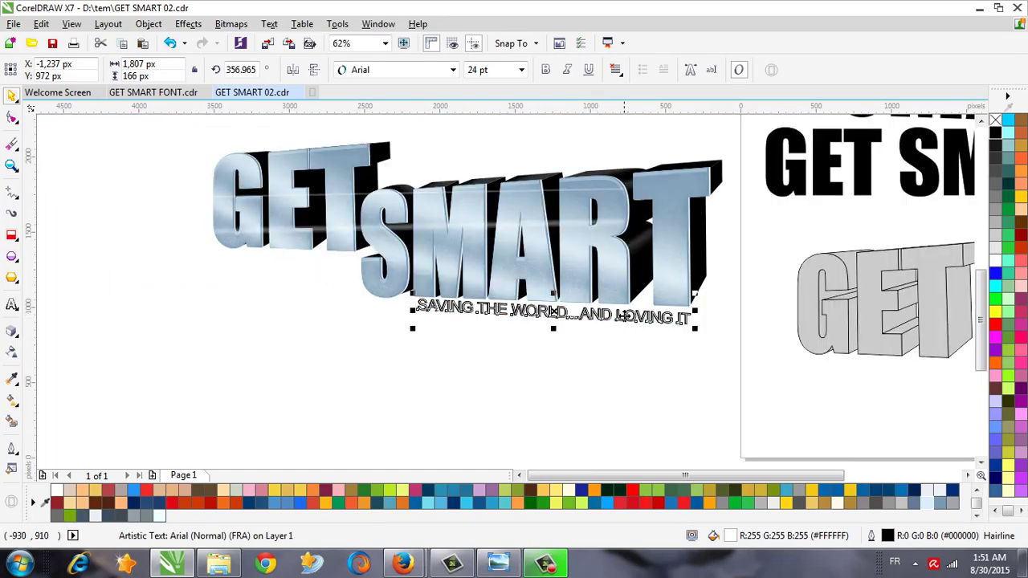
pyautogui.scroll(2, 623, 316)
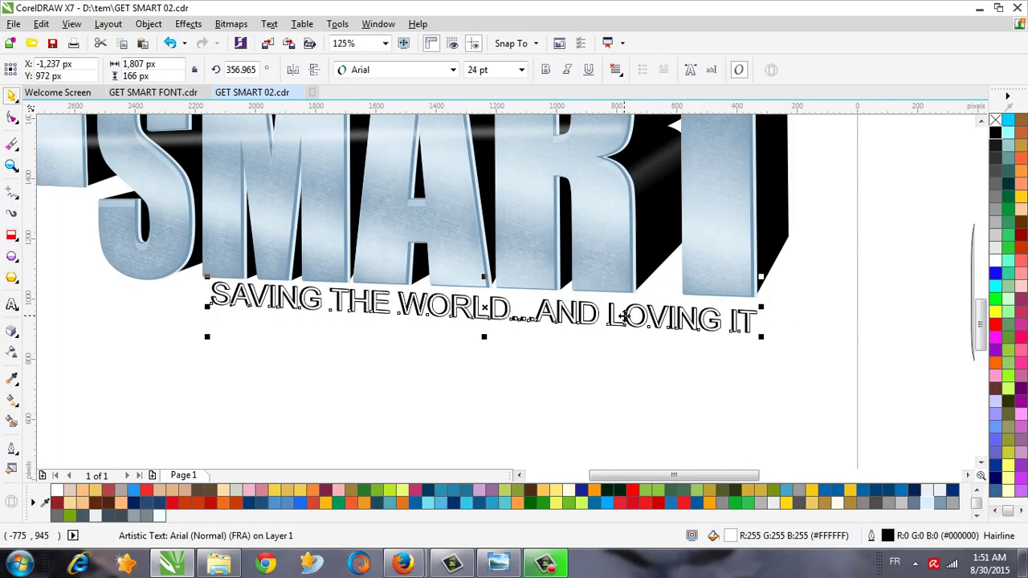
pyautogui.click(398, 69)
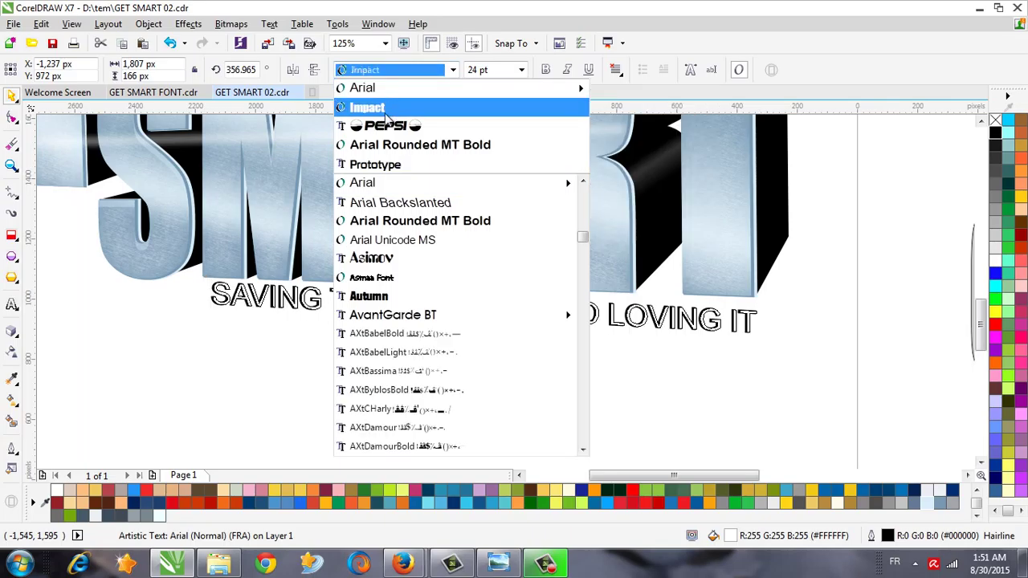
pyautogui.click(382, 108)
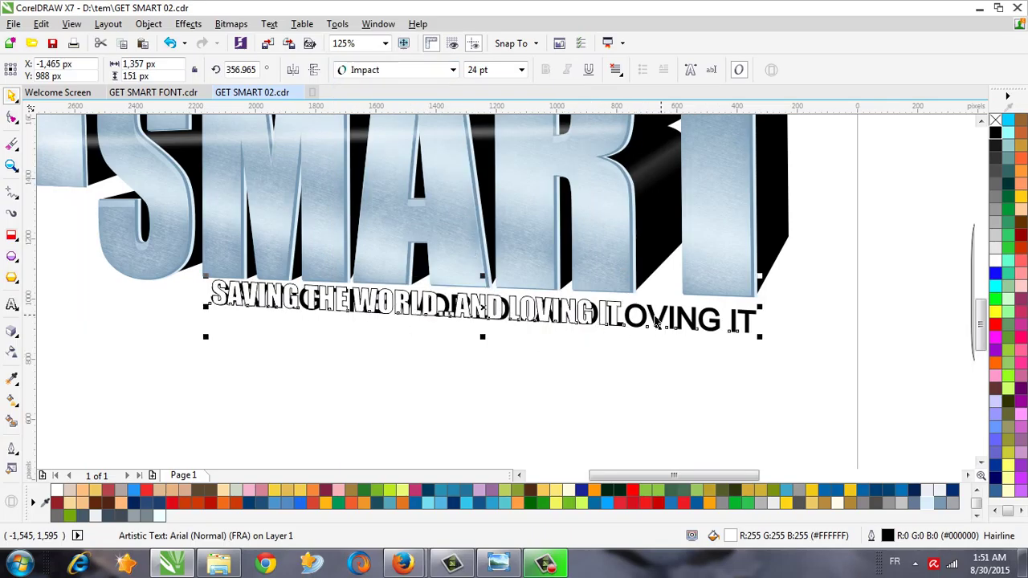
pyautogui.click(397, 70)
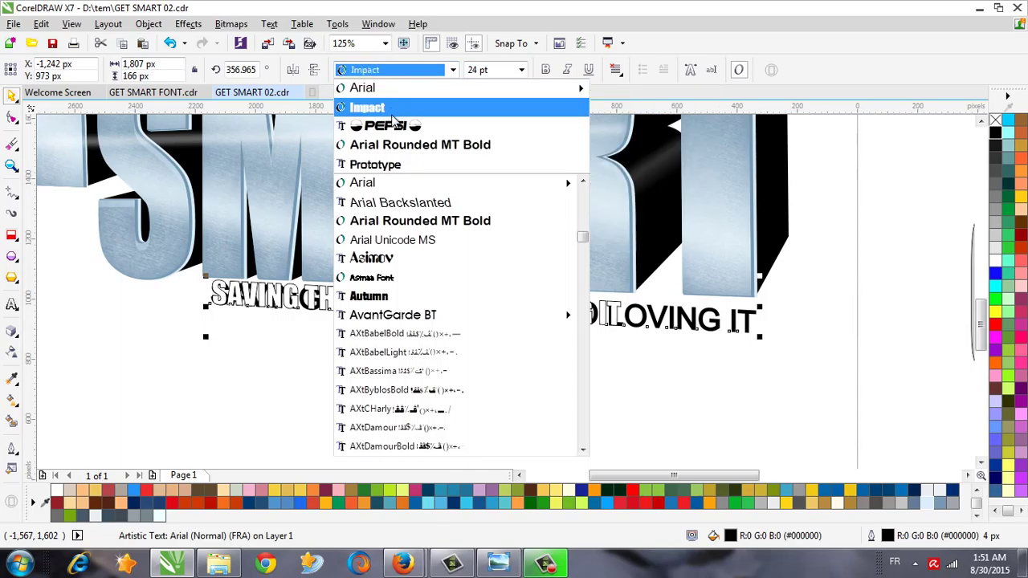
pyautogui.click(392, 108)
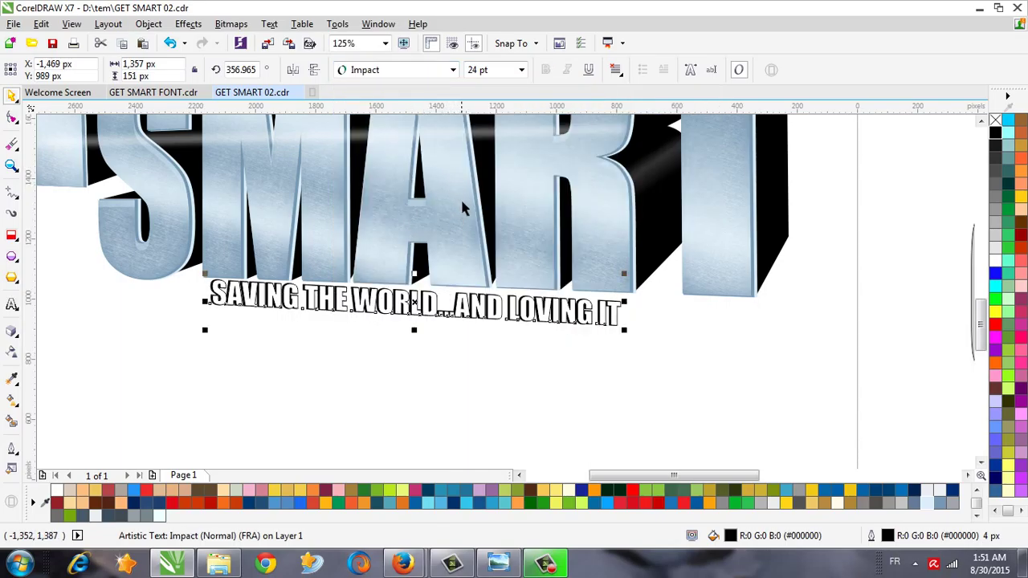
# Enlarge both taglines together to about 1,809 px wide and move them down clear of the SMART letters.
pyautogui.moveTo(181, 330); pyautogui.dragTo(769, 248)
pyautogui.click(629, 303)
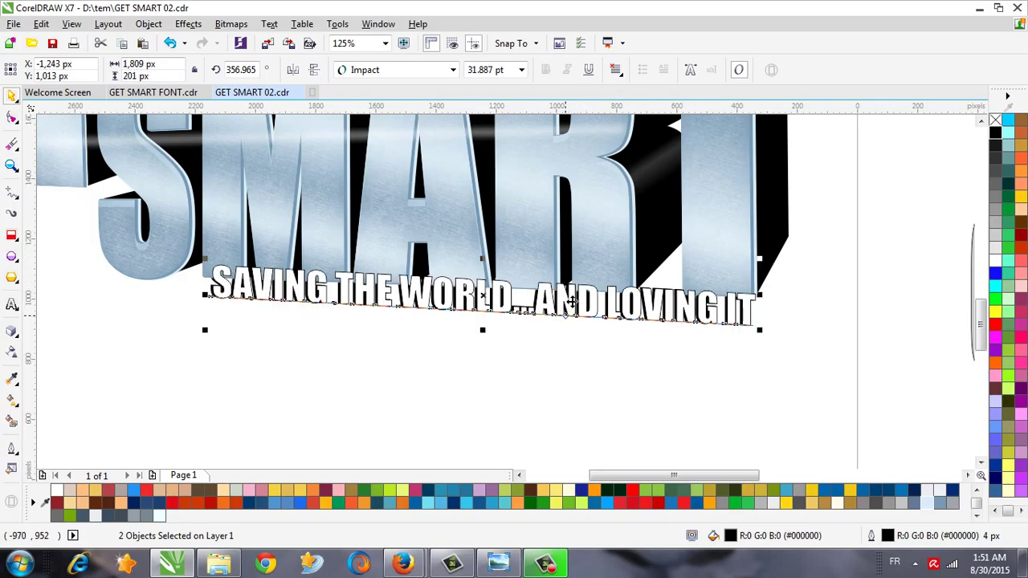
pyautogui.moveTo(565, 314); pyautogui.dragTo(571, 323)
# Rotate both taglines to about 357.9° and move them slightly up and left, close beneath the SMART letters.
pyautogui.click(588, 325)
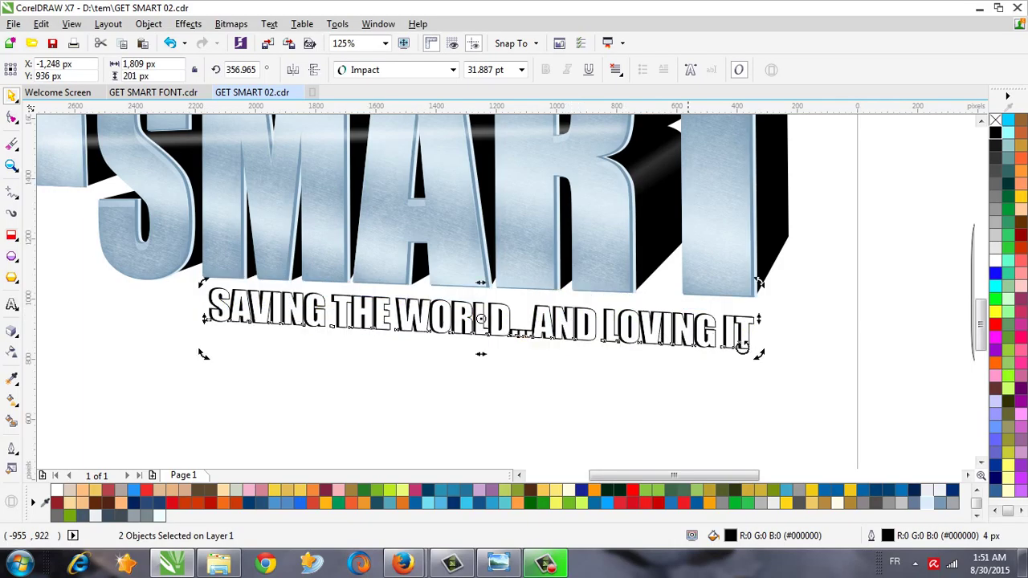
pyautogui.moveTo(759, 351); pyautogui.dragTo(757, 354)
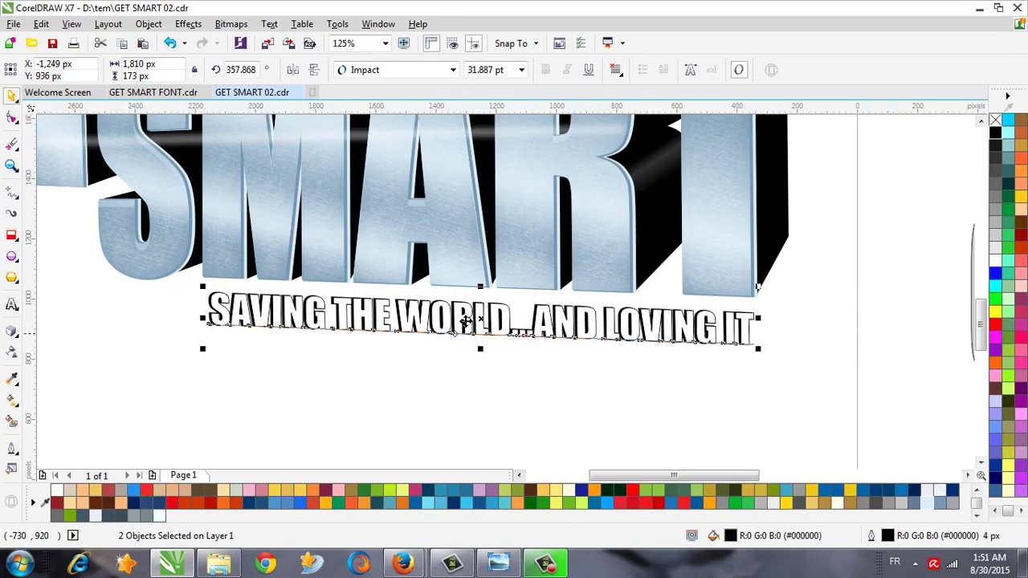
pyautogui.moveTo(480, 324); pyautogui.dragTo(476, 314)
pyautogui.click(485, 353)
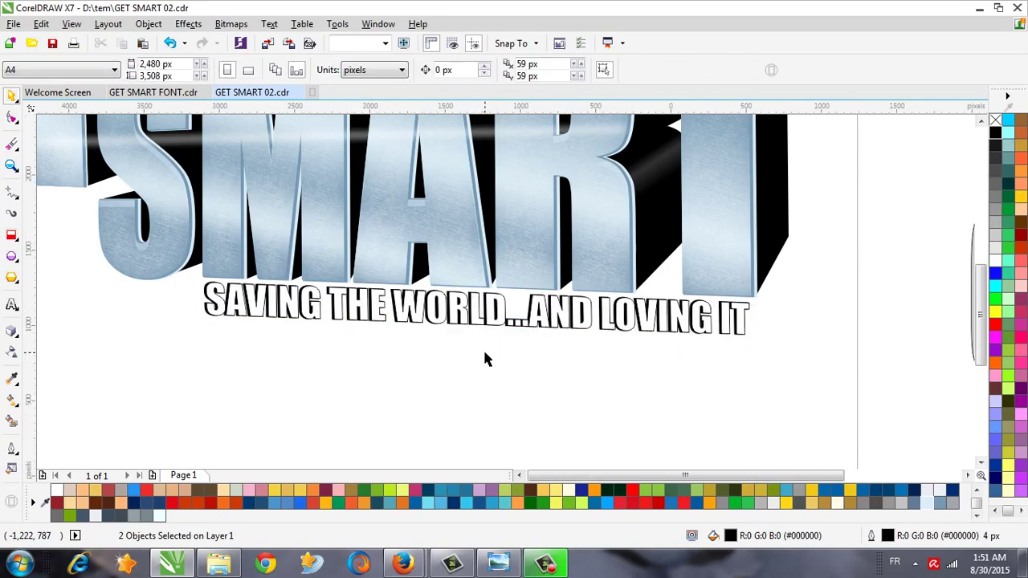
pyautogui.scroll(-2, 538, 322)
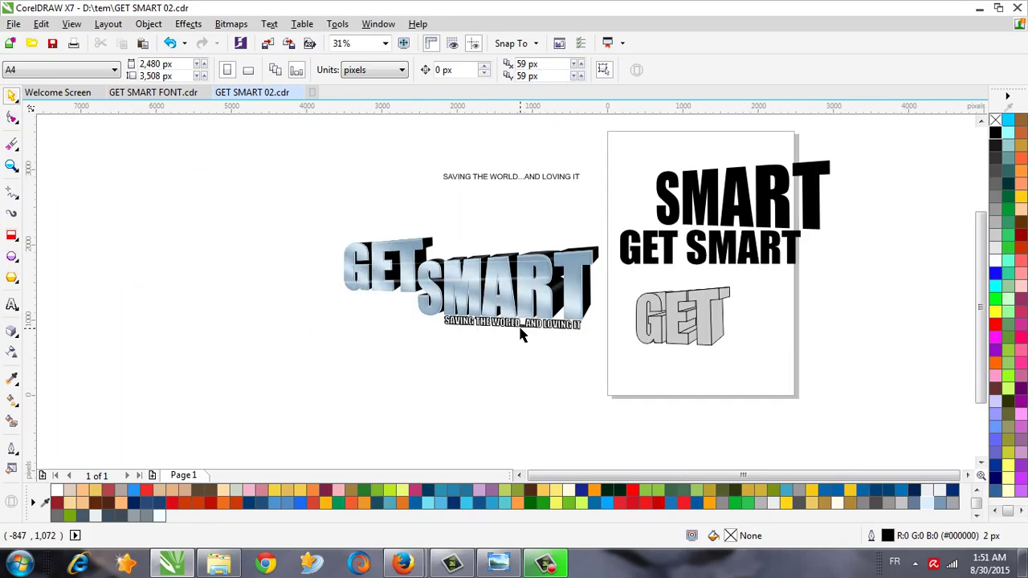
pyautogui.scroll(2, 522, 333)
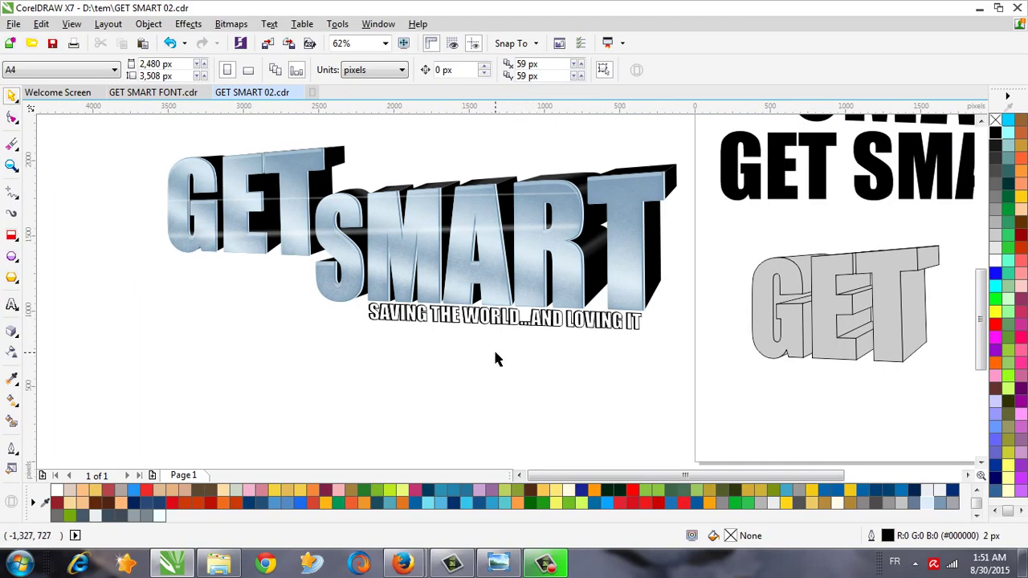